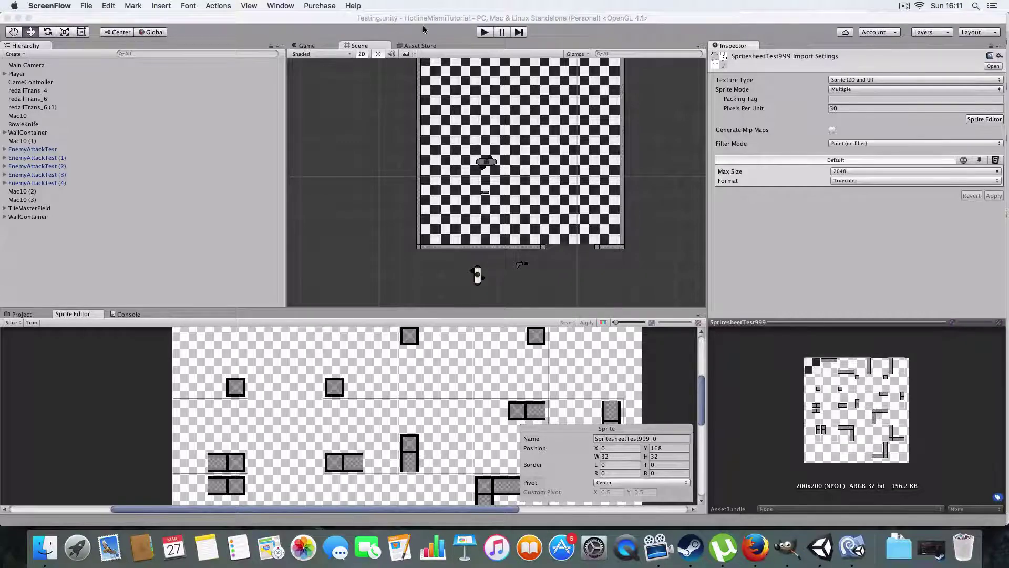
Step: Examine the layout of the checkered level, from the lower room along the corridor to the upper rooms
click(422, 24)
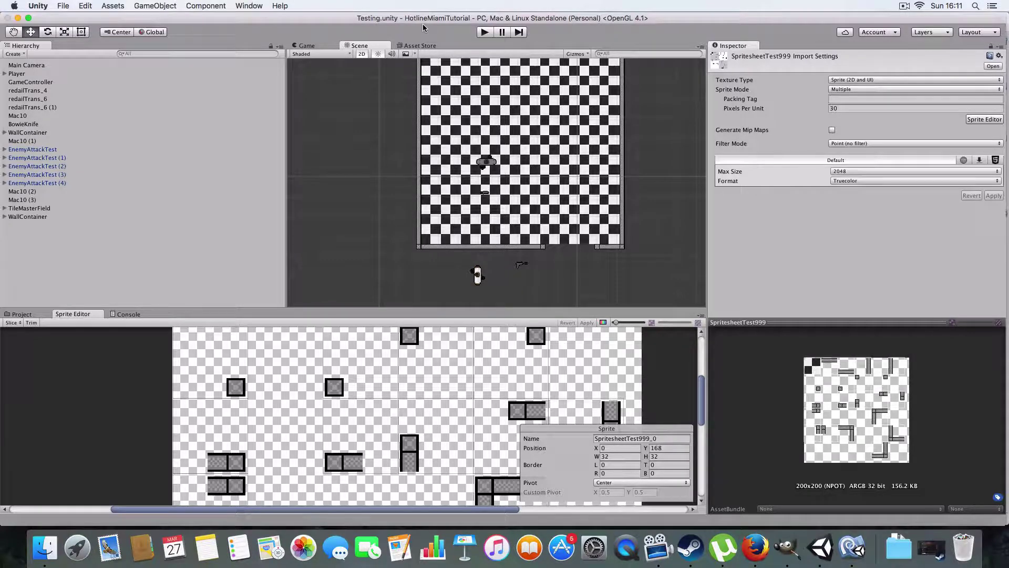
scroll(460, 168, down, 4)
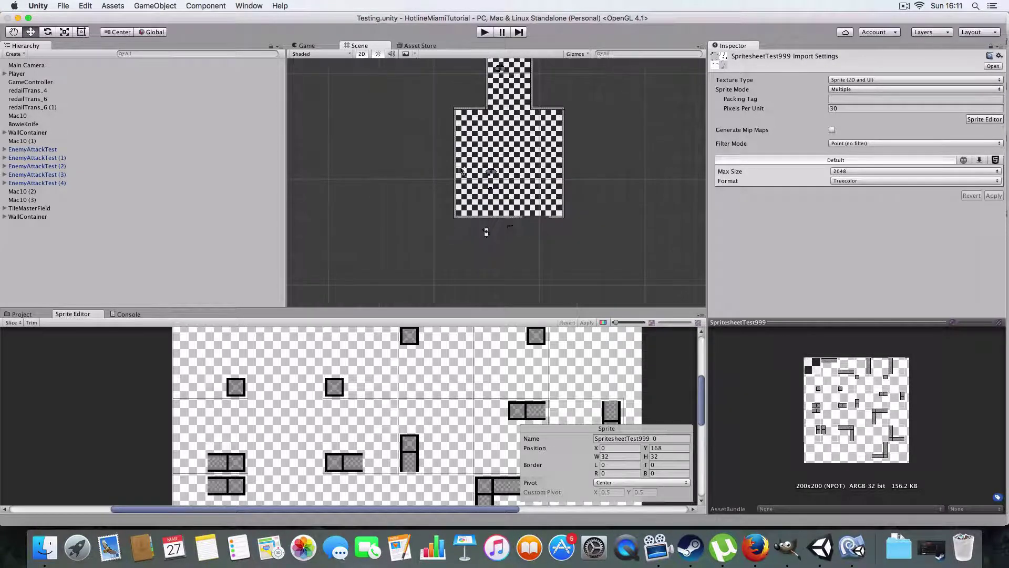
middle_drag(467, 170, 511, 279)
middle_drag(585, 203, 485, 223)
scroll(525, 242, up, 5)
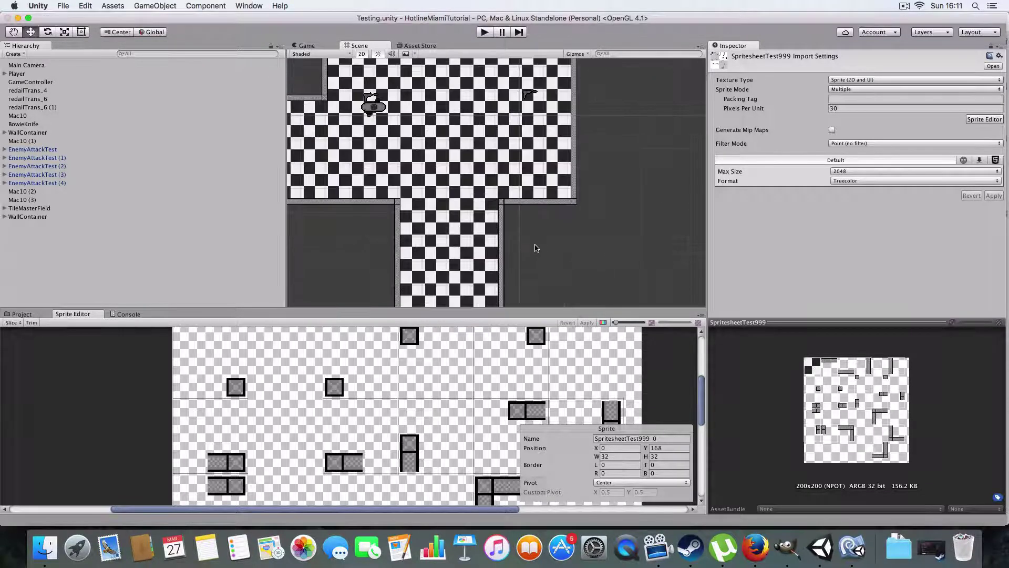
scroll(502, 233, down, 3)
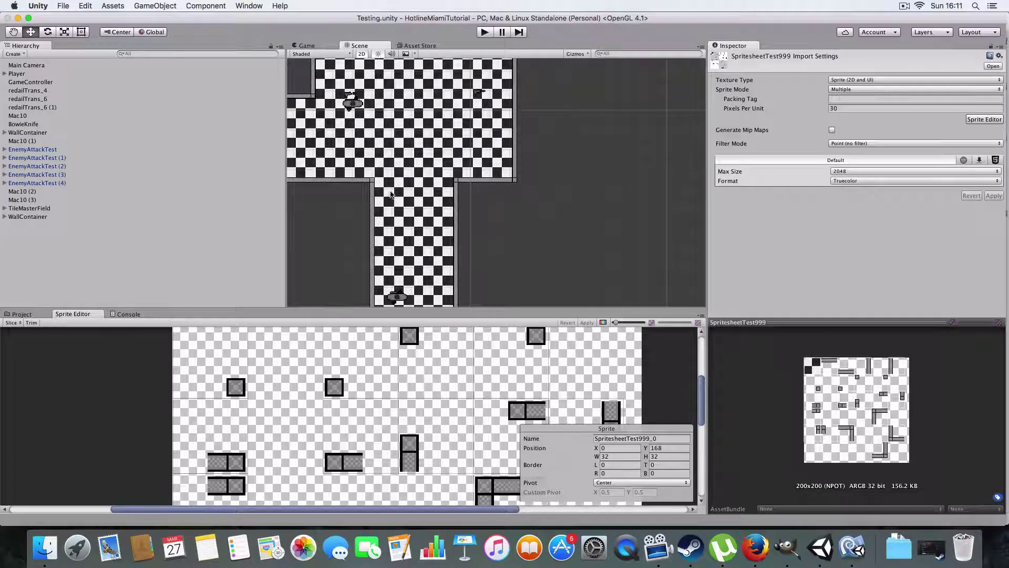
scroll(399, 189, up, 5)
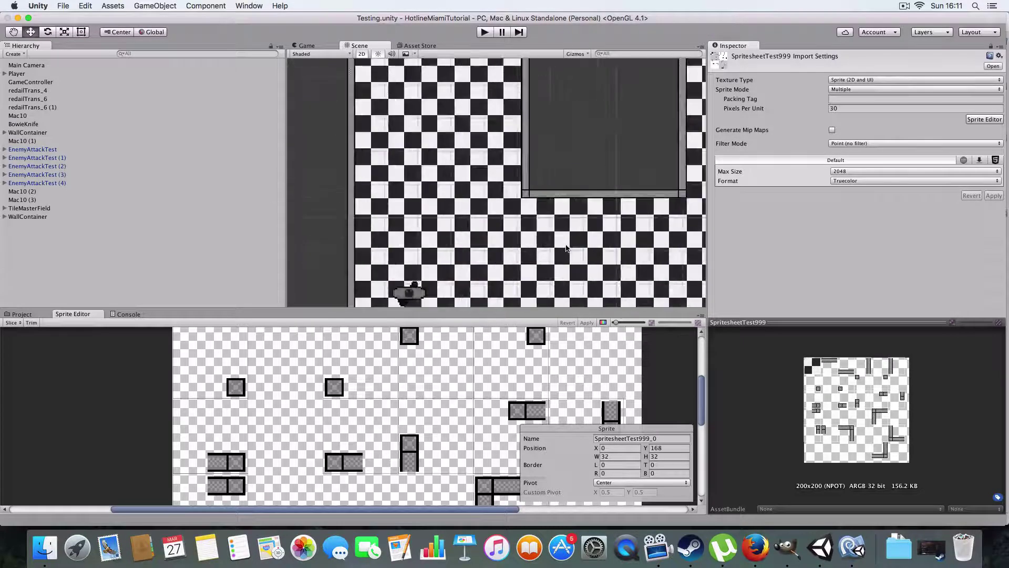
middle_drag(562, 183, 443, 137)
middle_drag(648, 169, 479, 181)
scroll(480, 180, down, 5)
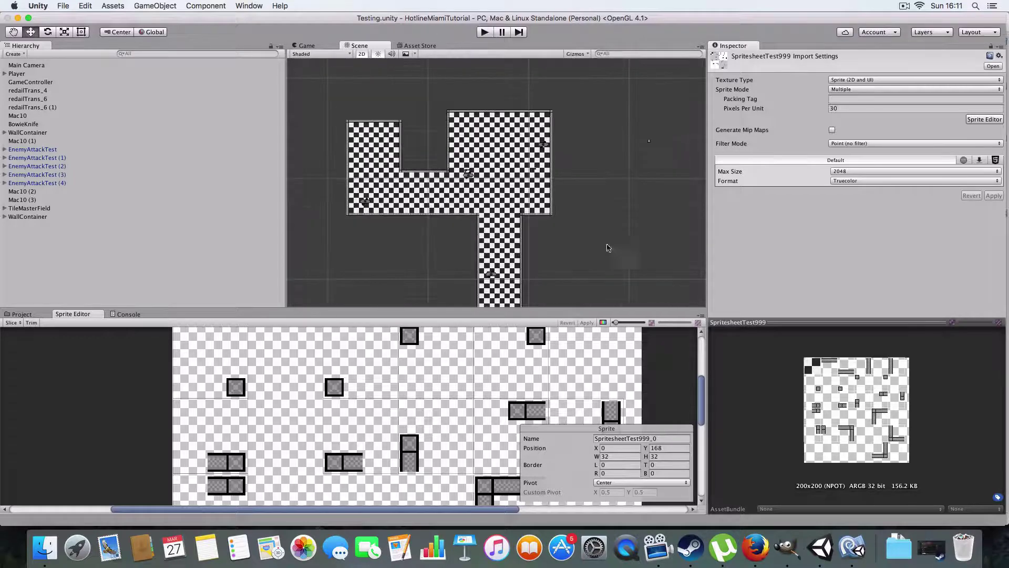
Step: Move one wall segment in the lower wall of the old layout near the camera down to Y position -1.04
middle_drag(607, 243, 439, 206)
middle_drag(552, 224, 369, 207)
scroll(490, 187, up, 3)
scroll(426, 145, up, 4)
middle_drag(445, 140, 455, 225)
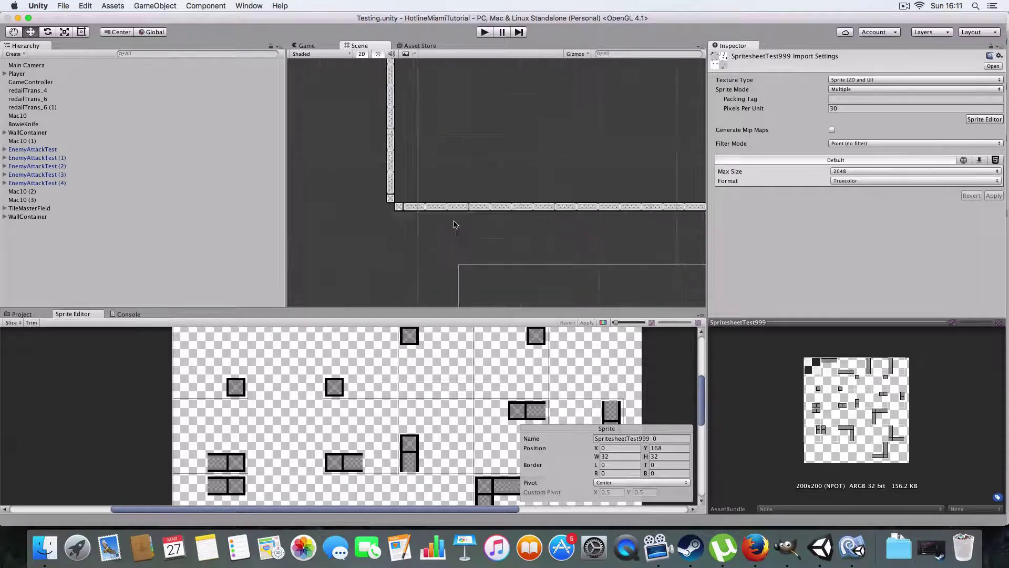
scroll(389, 274, down, 7)
middle_drag(375, 237, 351, 159)
scroll(368, 231, up, 10)
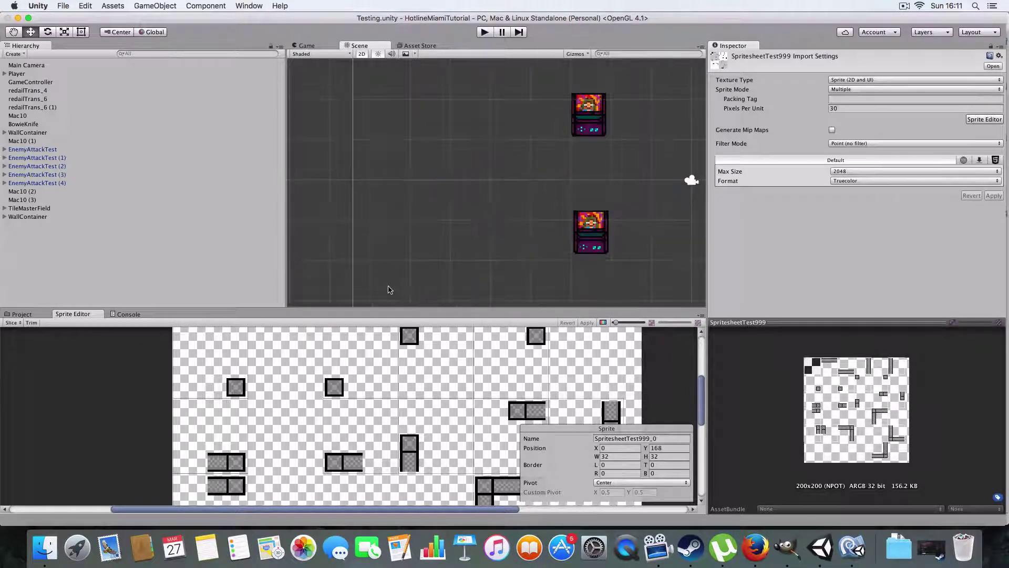
middle_drag(399, 267, 456, 125)
click(412, 224)
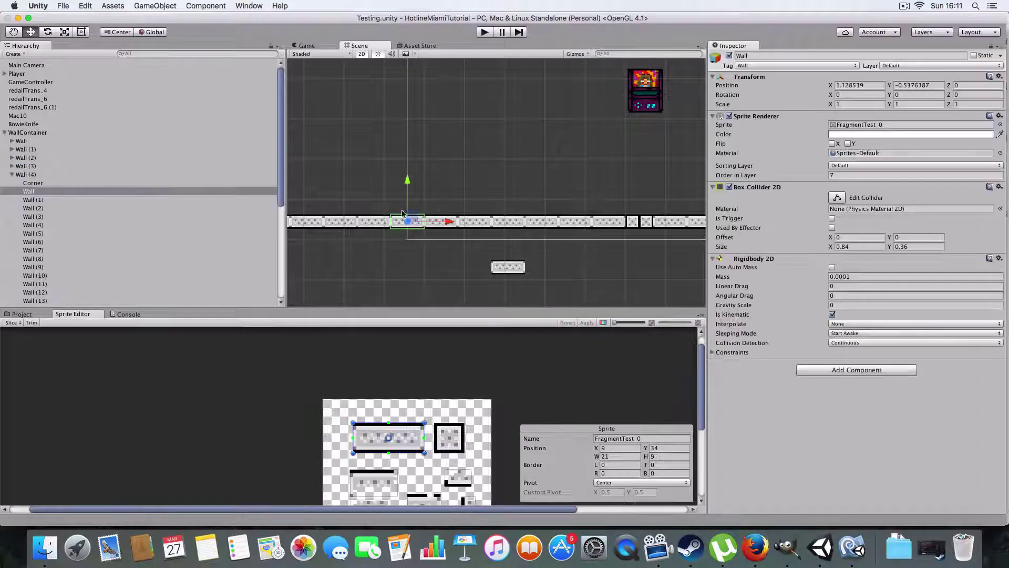
mouse_move(410, 198)
mouse_down()
mouse_move(409, 247)
mouse_move(410, 218)
mouse_up()
Step: Deactivate the old WallContainer object listed below BowieKnife and clear the selection
scroll(401, 218, down, 5)
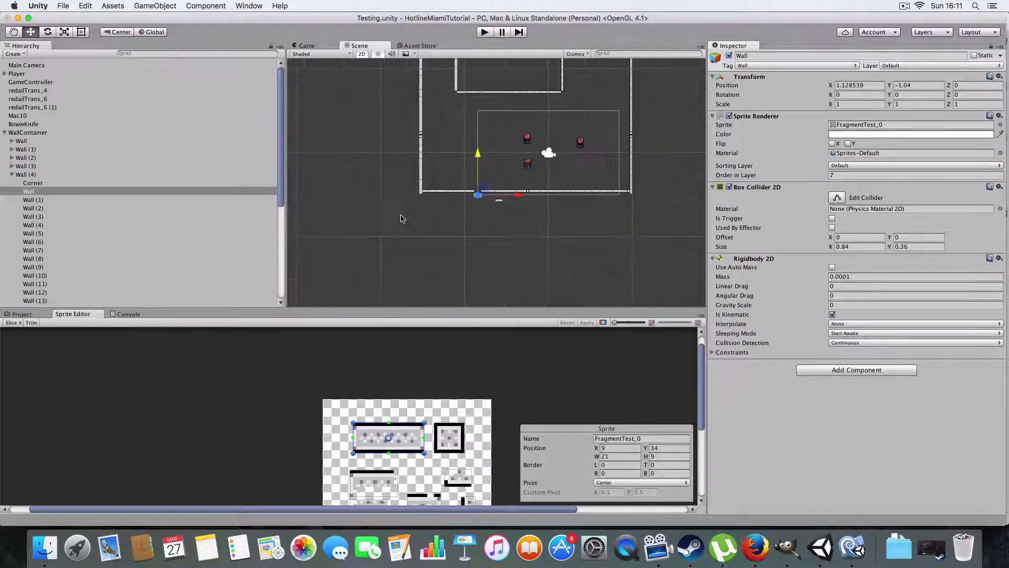
scroll(333, 203, up, 8)
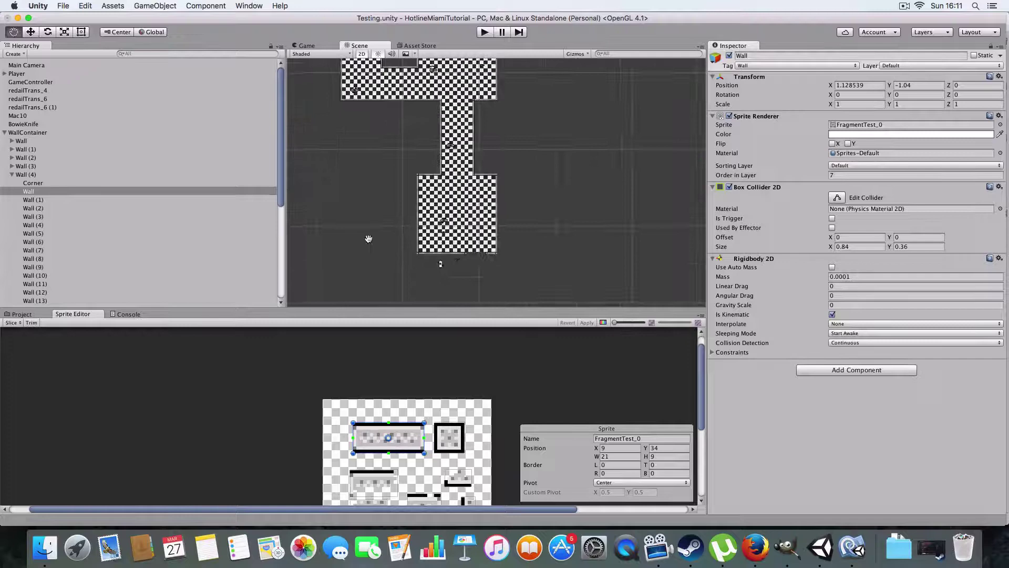
click(4, 133)
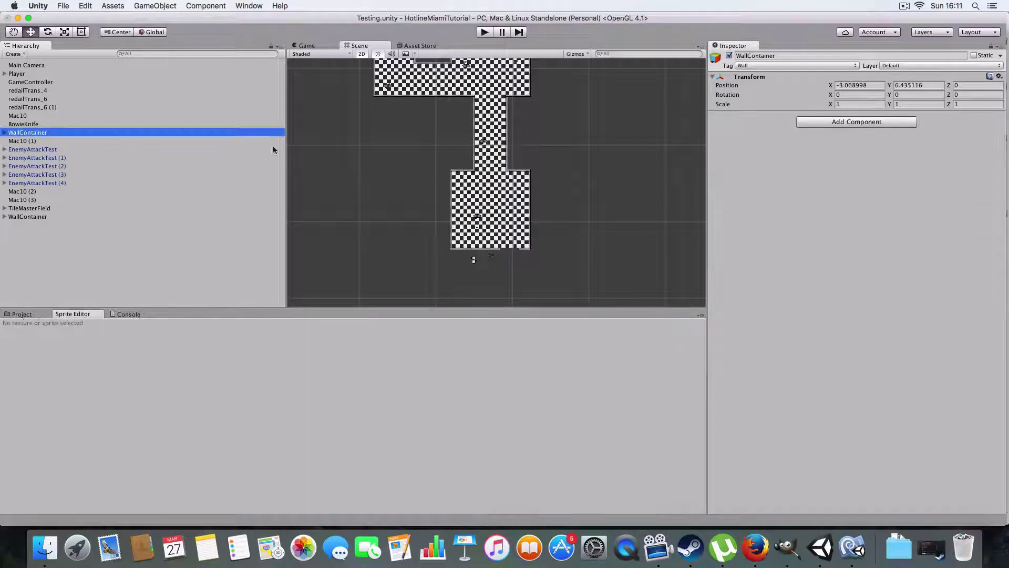
click(729, 56)
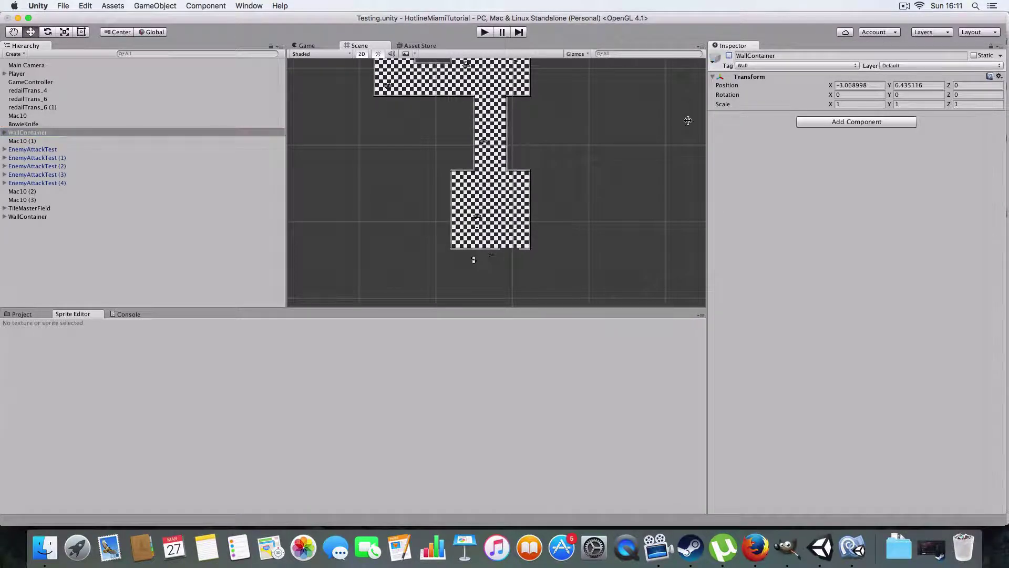
scroll(608, 164, down, 5)
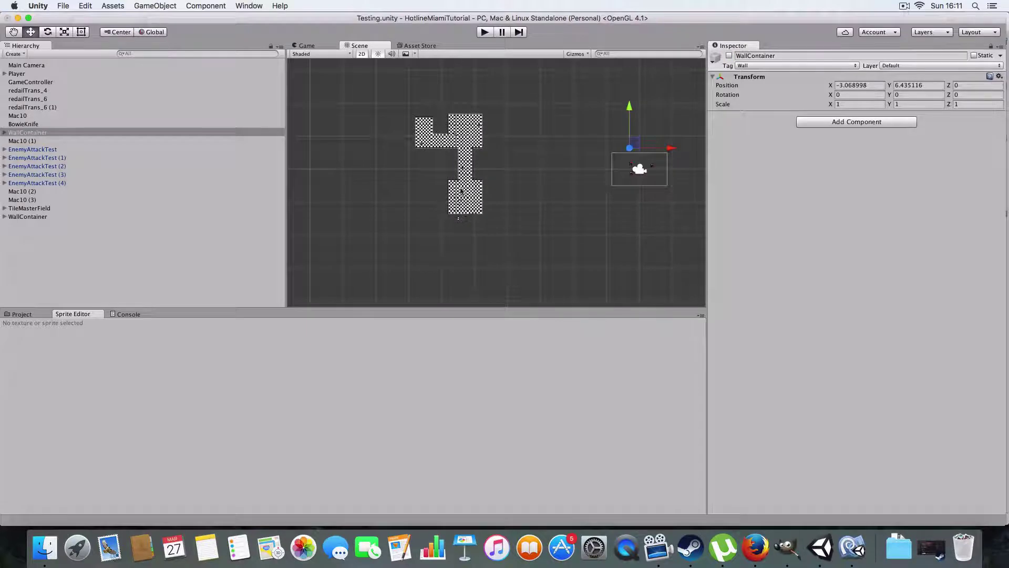
click(515, 180)
scroll(504, 124, up, 5)
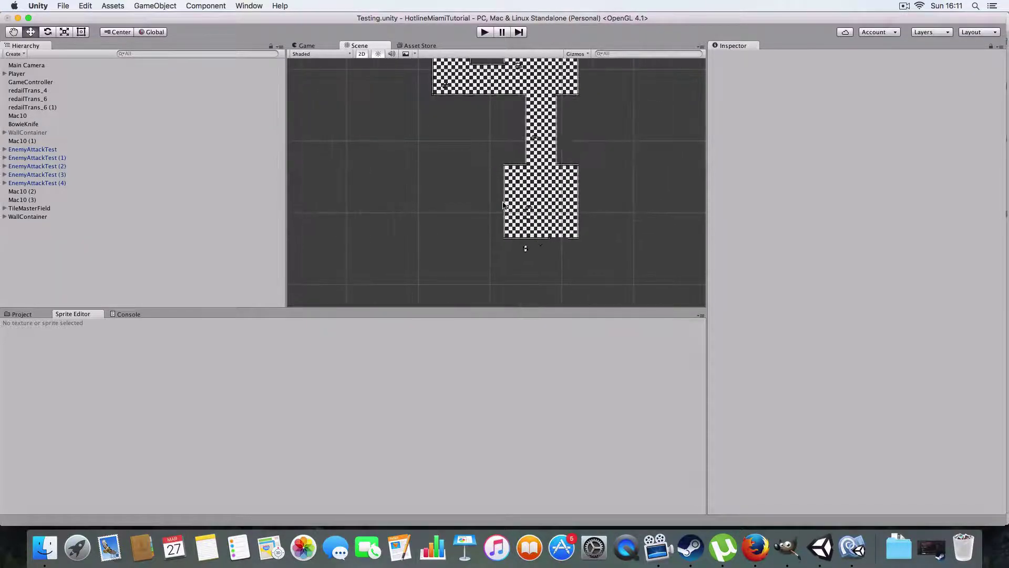
Step: Switch to MonoDevelop, review the PlayerHealth.cs script down to its OnGUI method, and return to Unity
click(842, 556)
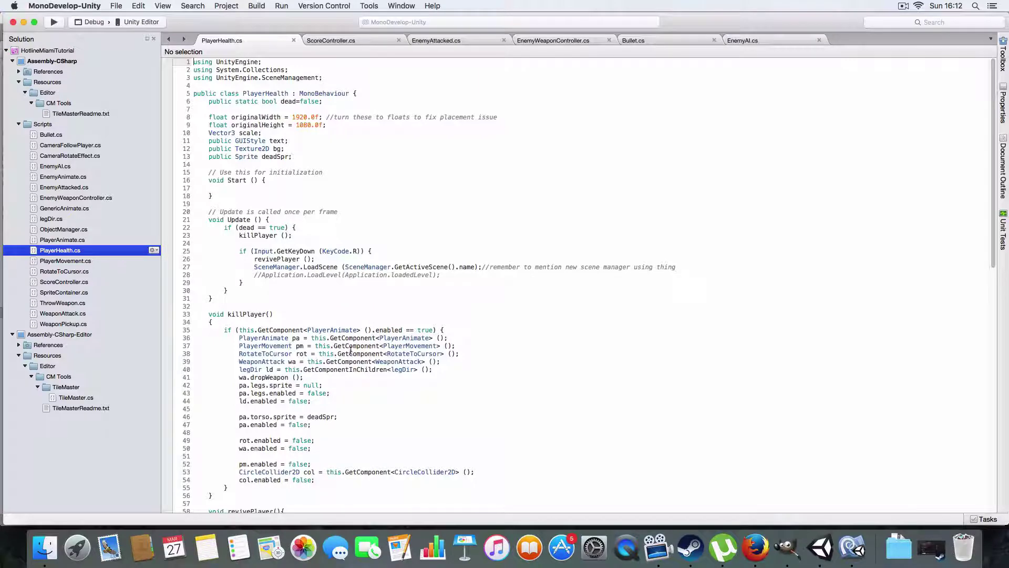
scroll(351, 351, down, 15)
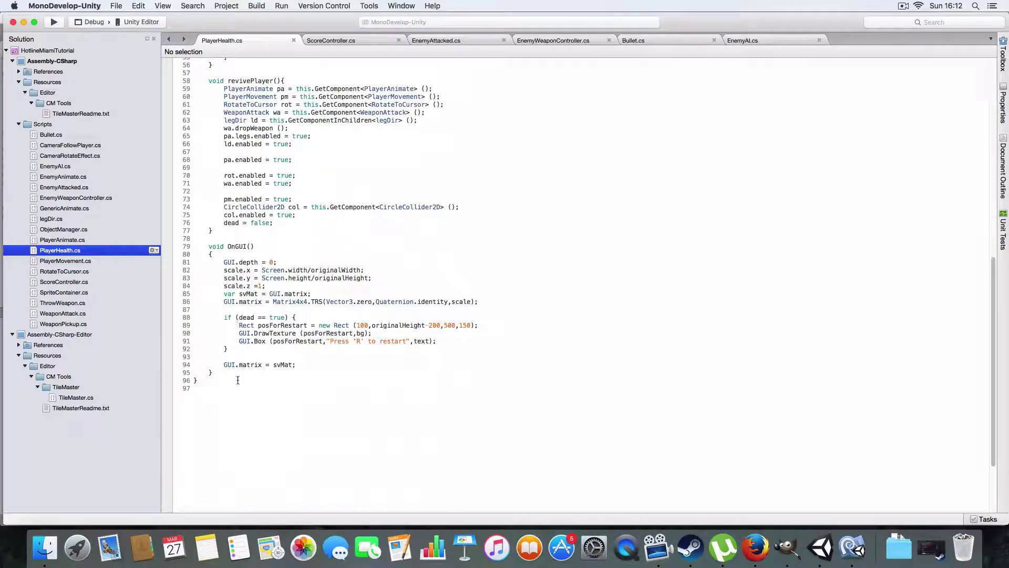
click(24, 22)
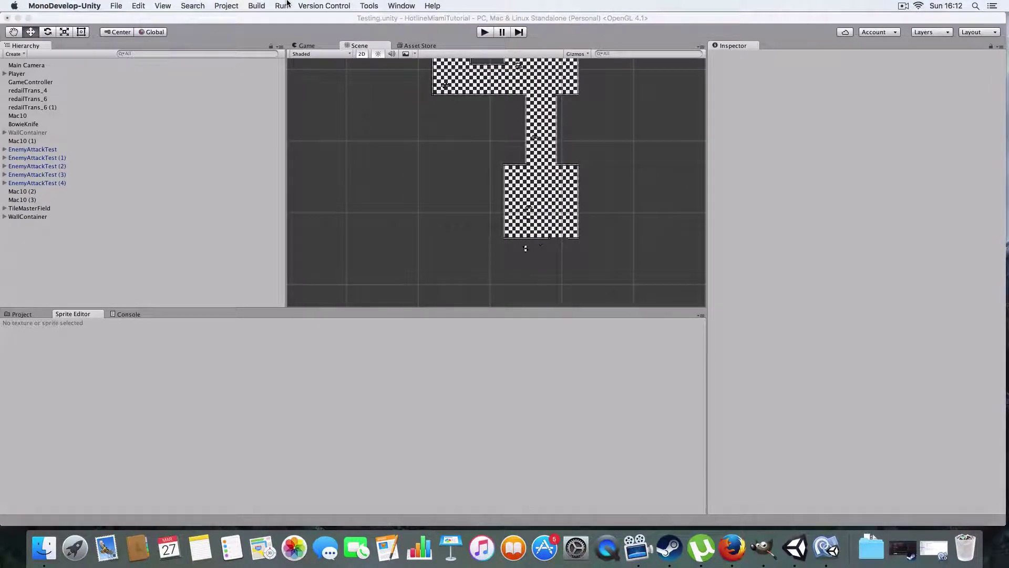
middle_drag(494, 192, 496, 249)
scroll(511, 188, down, 2)
scroll(465, 135, up, 3)
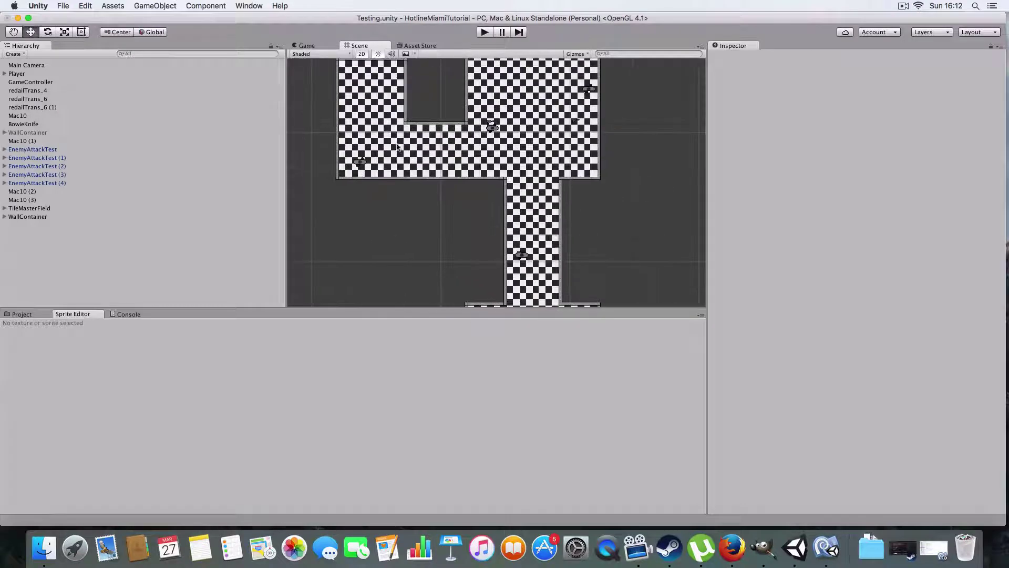
middle_drag(412, 131, 432, 178)
middle_drag(506, 236, 460, 203)
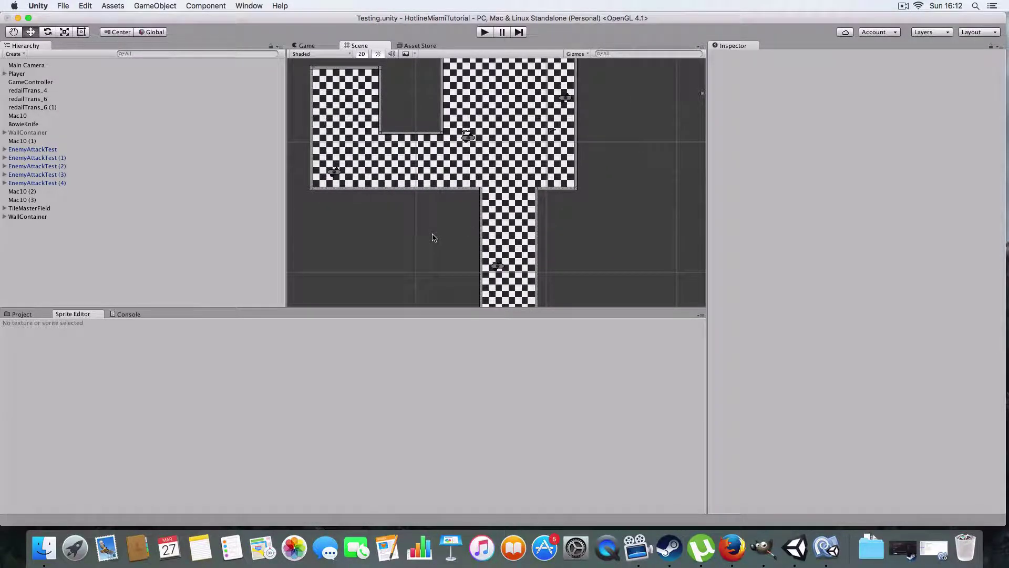
Step: Show the Asset Store page of the TileMaster 2D tileset painter and look through its description
click(415, 46)
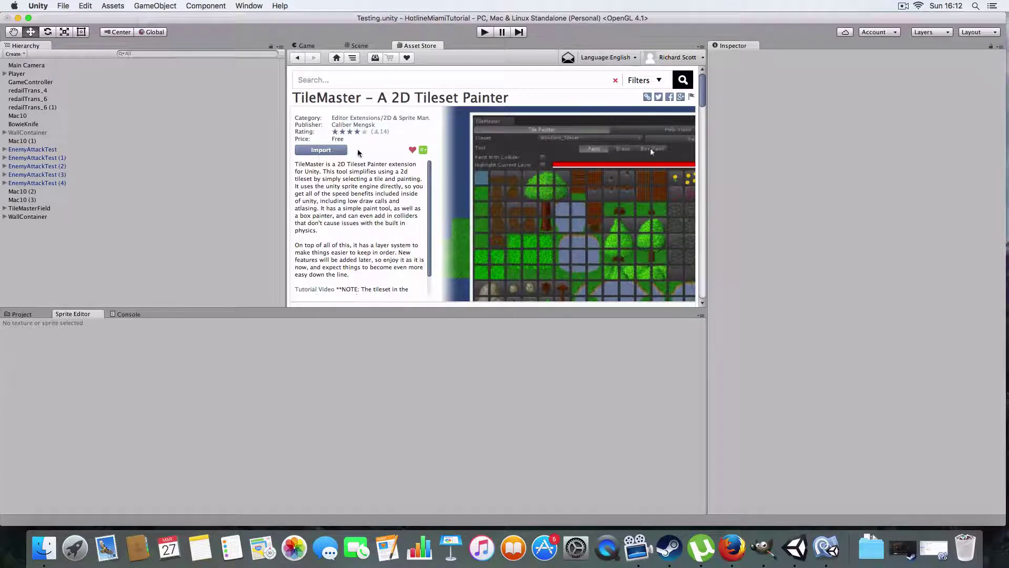
scroll(400, 158, down, 5)
scroll(473, 141, up, 5)
Step: Open the TileMaster tool from CM Tools and dock it alongside the Inspector
click(249, 5)
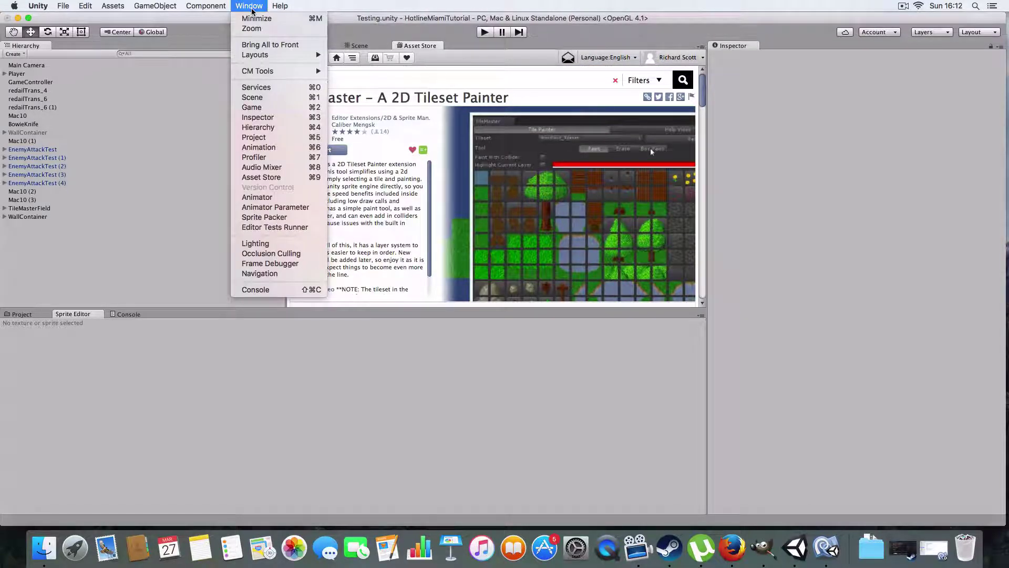
click(377, 151)
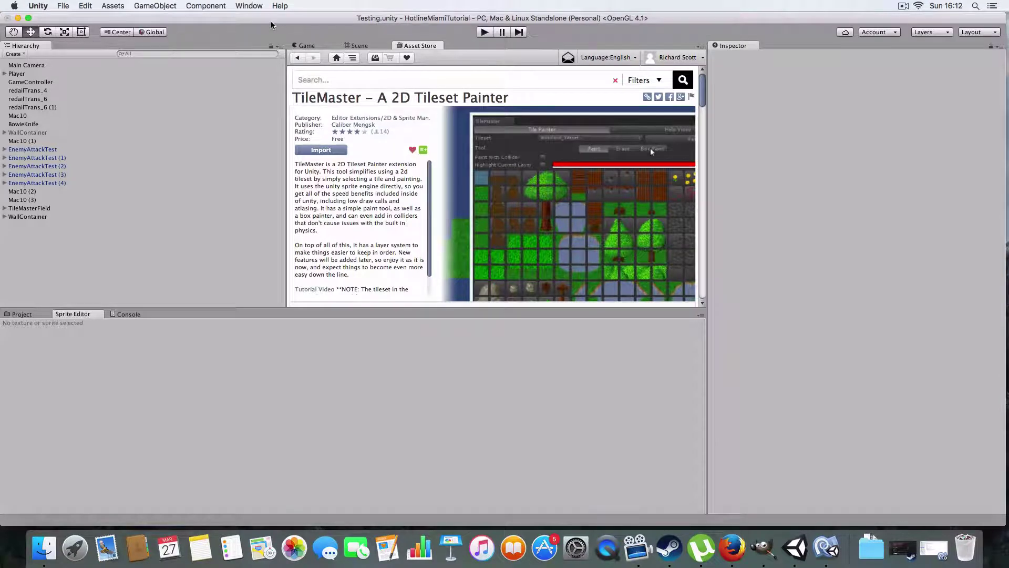
click(249, 5)
mouse_move(281, 70)
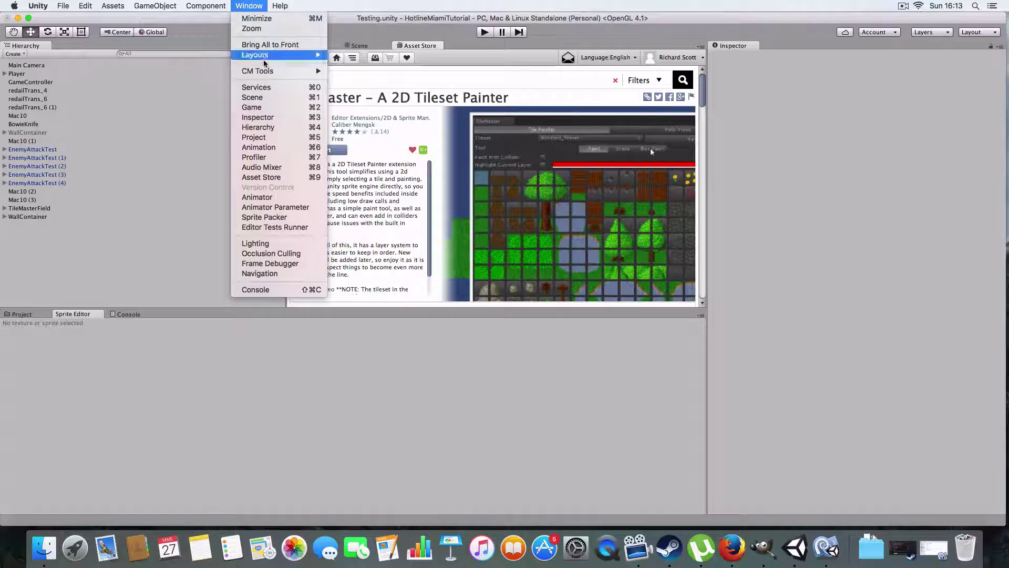
click(356, 71)
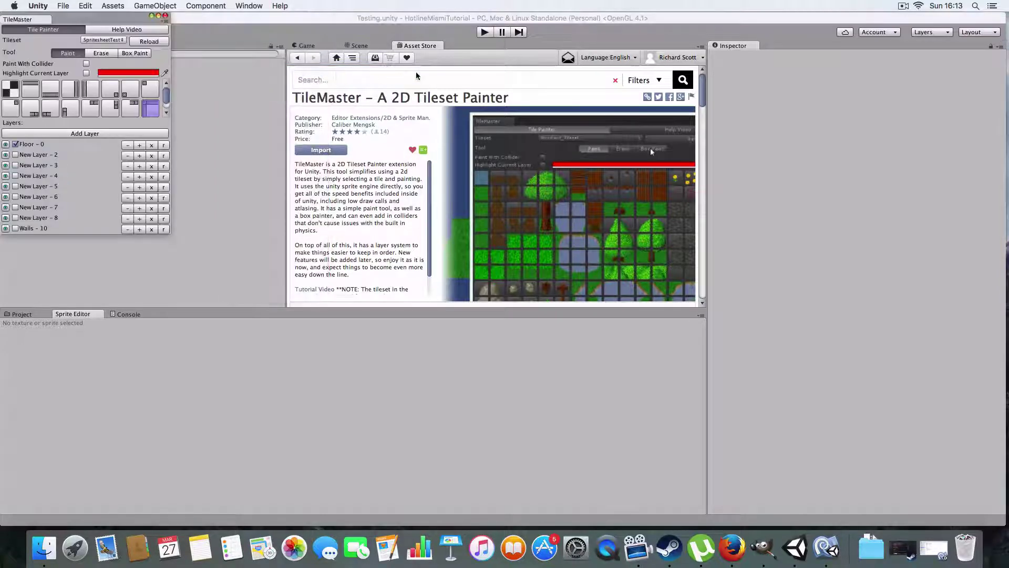
drag(38, 20, 768, 45)
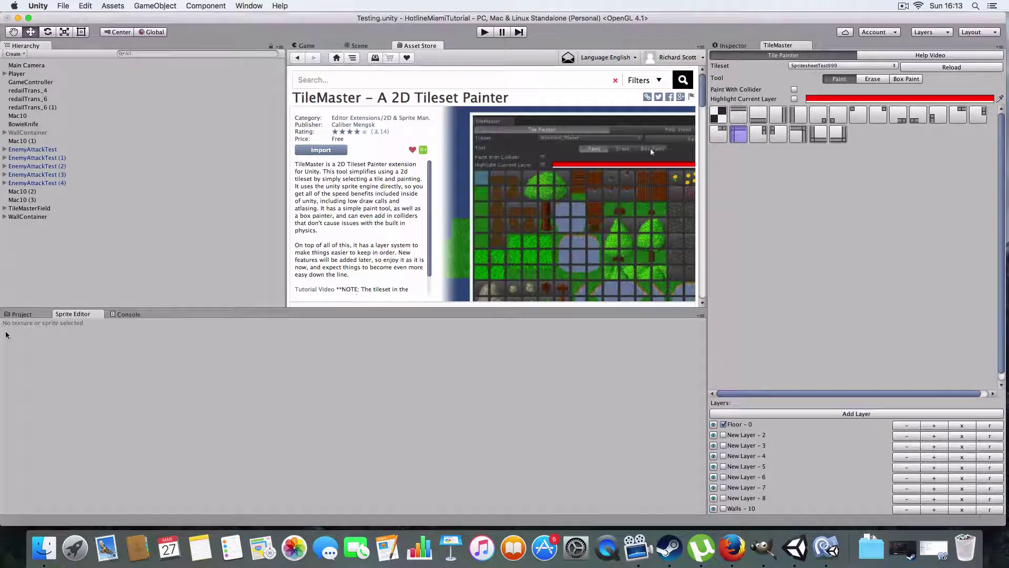
Step: Show the contents of the project's Resources/Tilesets folder and look over the TileMaster reviews in the Asset Store
click(31, 315)
click(95, 333)
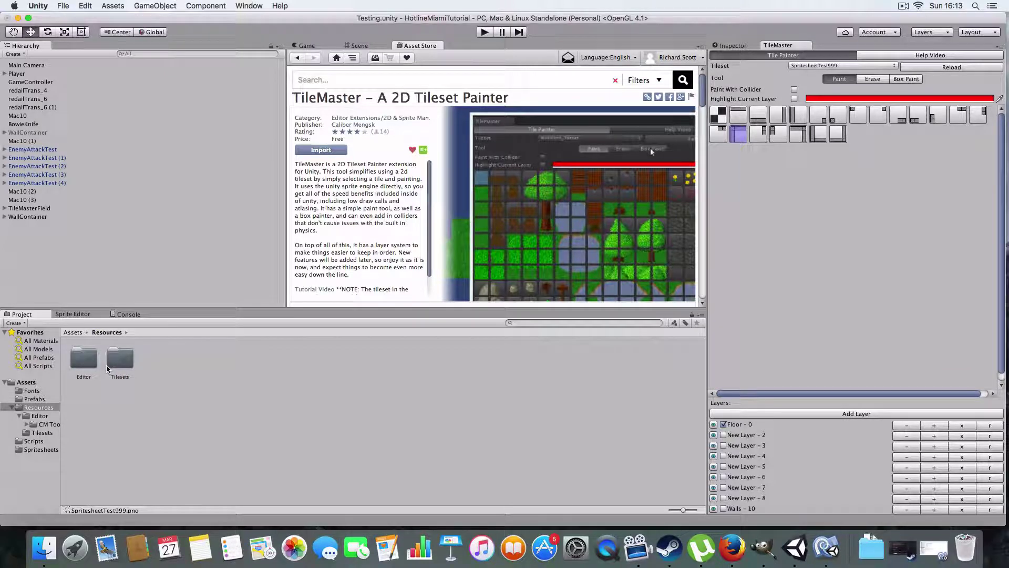
double_click(120, 359)
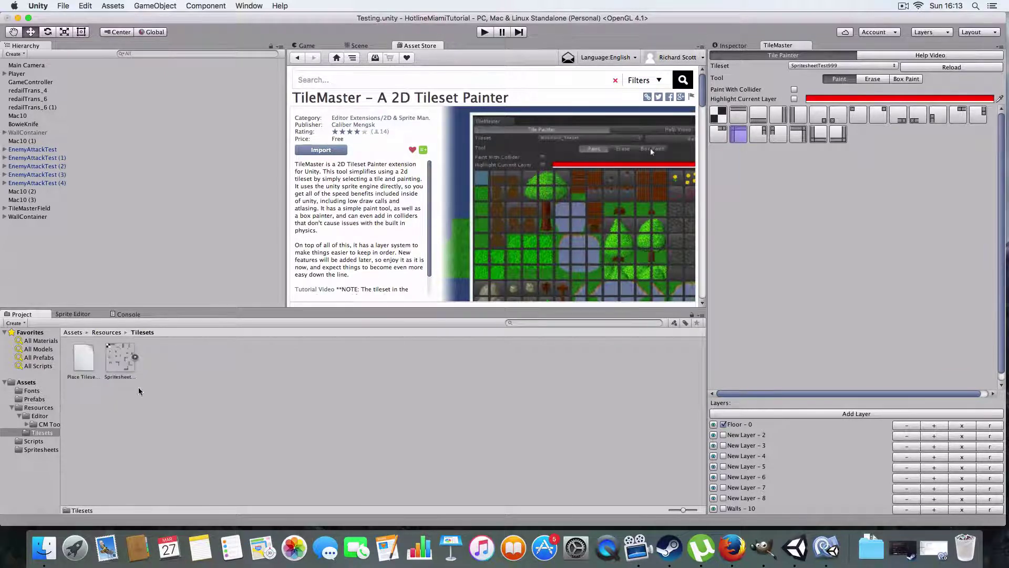
scroll(557, 183, down, 15)
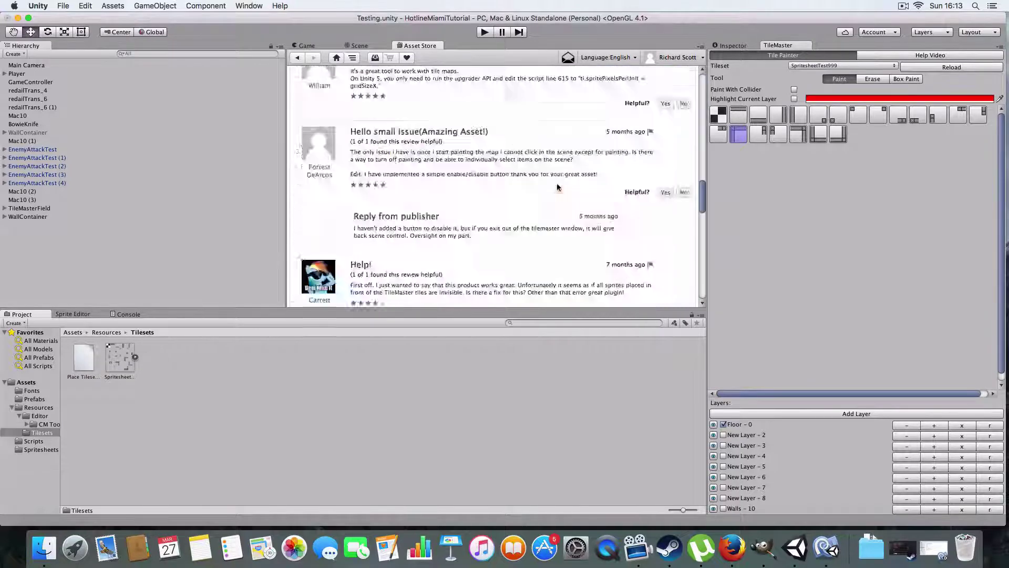
Step: Return to the Scene view and choose the Floor - 0 layer and the black-and-white checkered tile for painting
click(363, 46)
scroll(518, 194, down, 4)
middle_drag(525, 201, 455, 105)
scroll(470, 240, up, 4)
middle_drag(469, 239, 448, 166)
middle_drag(372, 225, 431, 202)
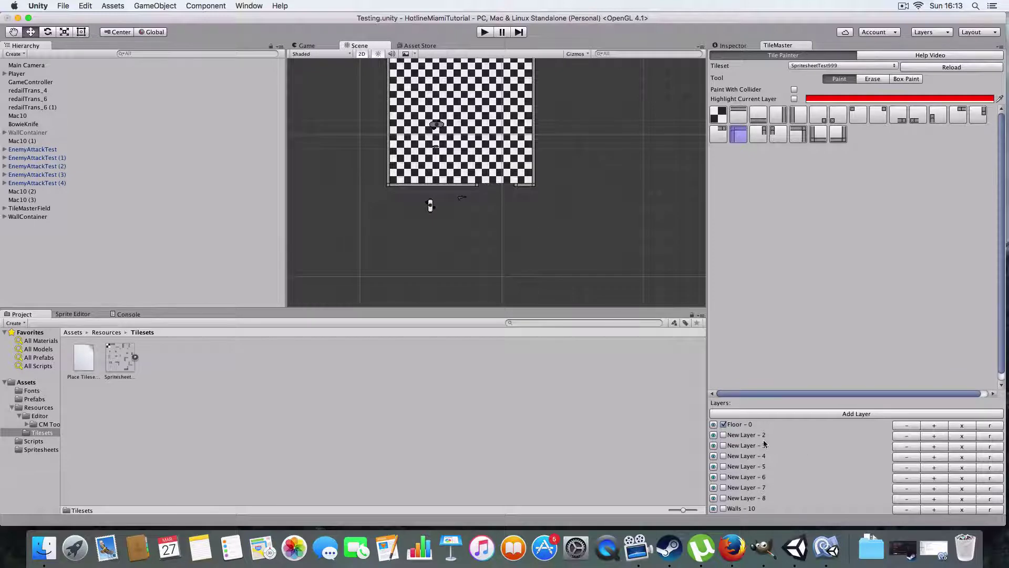
click(761, 425)
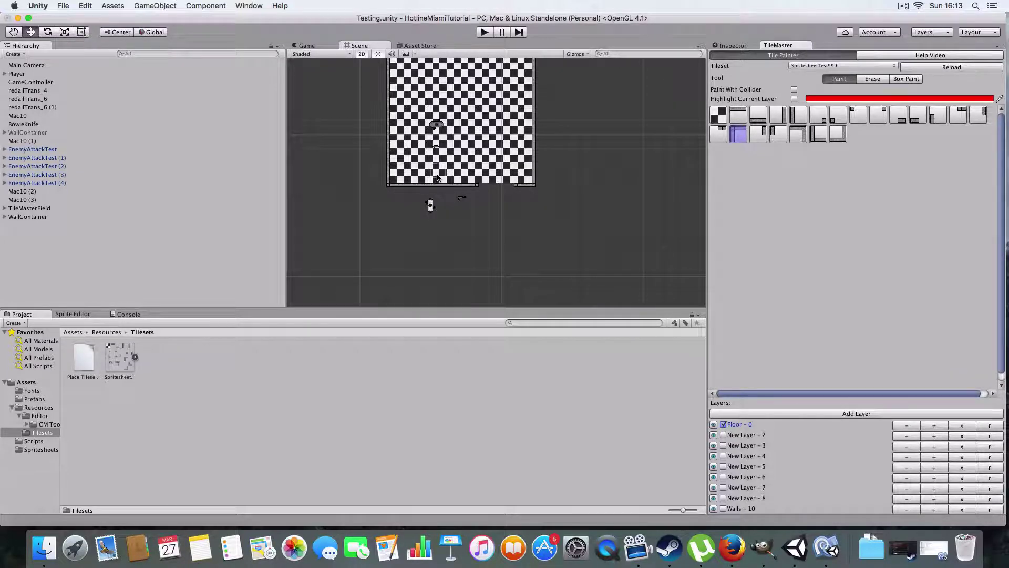
scroll(437, 177, up, 5)
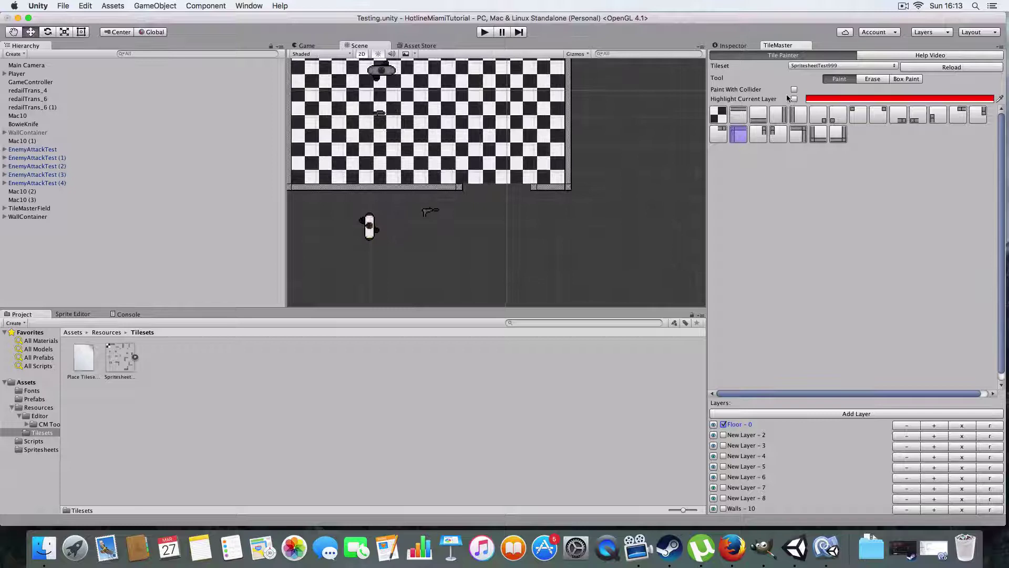
click(718, 114)
scroll(497, 156, up, 3)
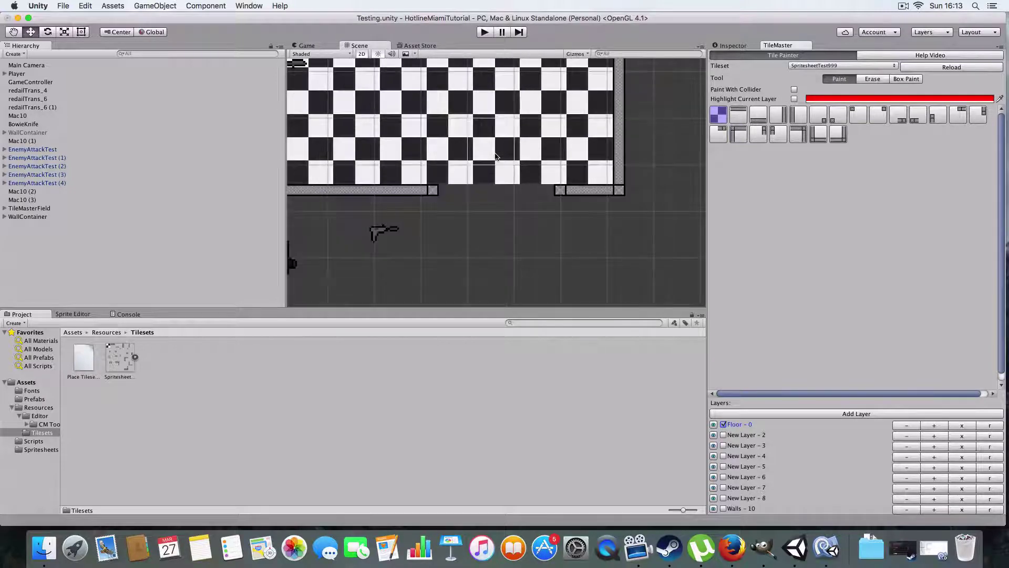
scroll(496, 156, up, 2)
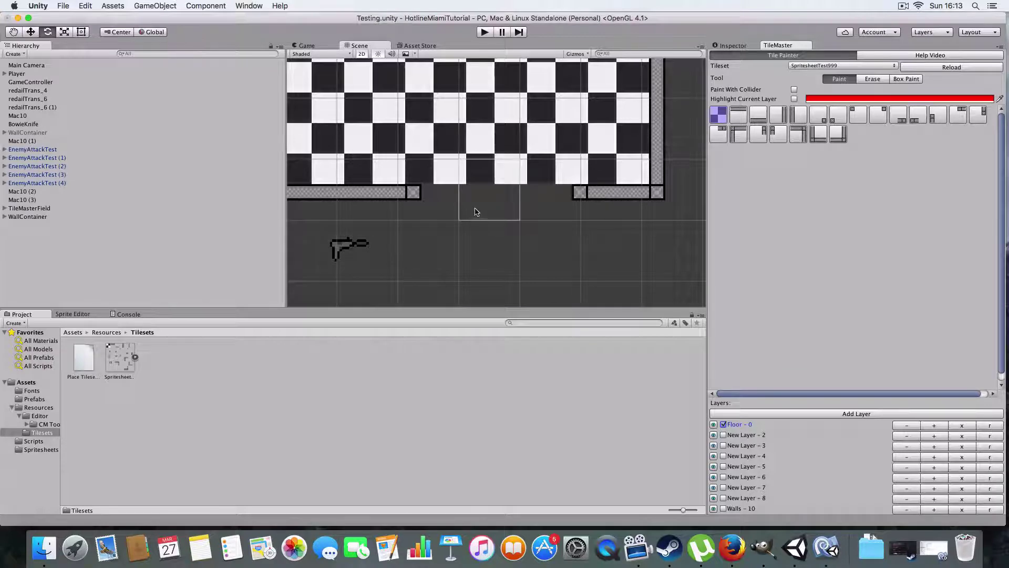
scroll(491, 181, down, 3)
middle_drag(491, 180, 518, 223)
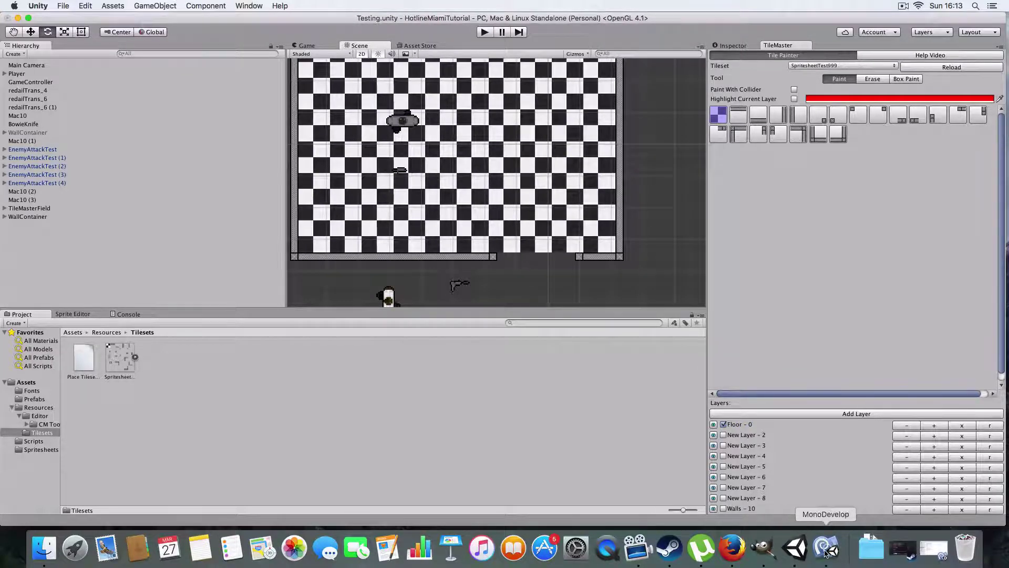
Step: Switch to GIMP, enlarge its window and examine the black-and-white checkered floor tile in SpritesheetTest2.xcf up close
click(763, 549)
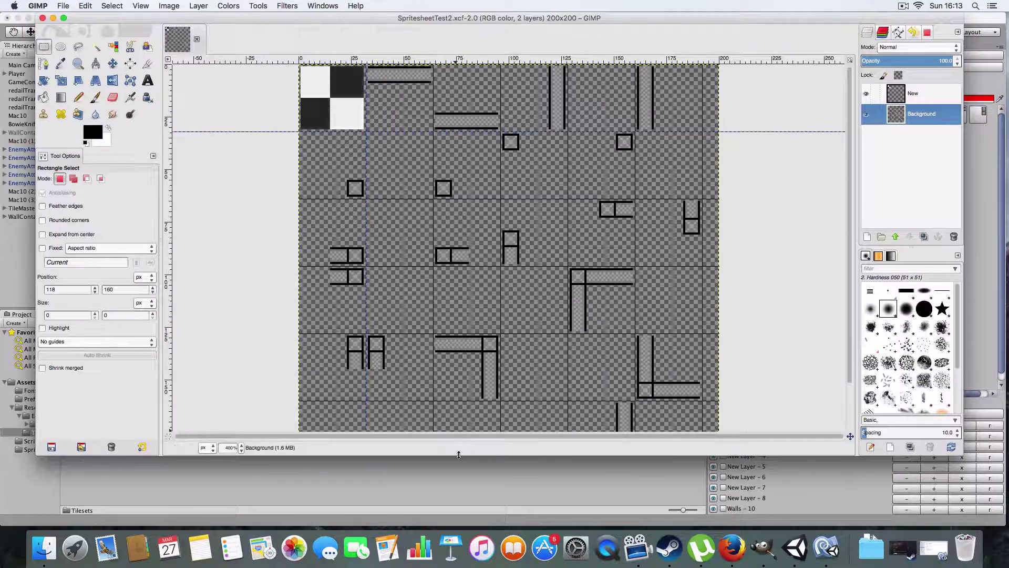
drag(455, 456, 445, 521)
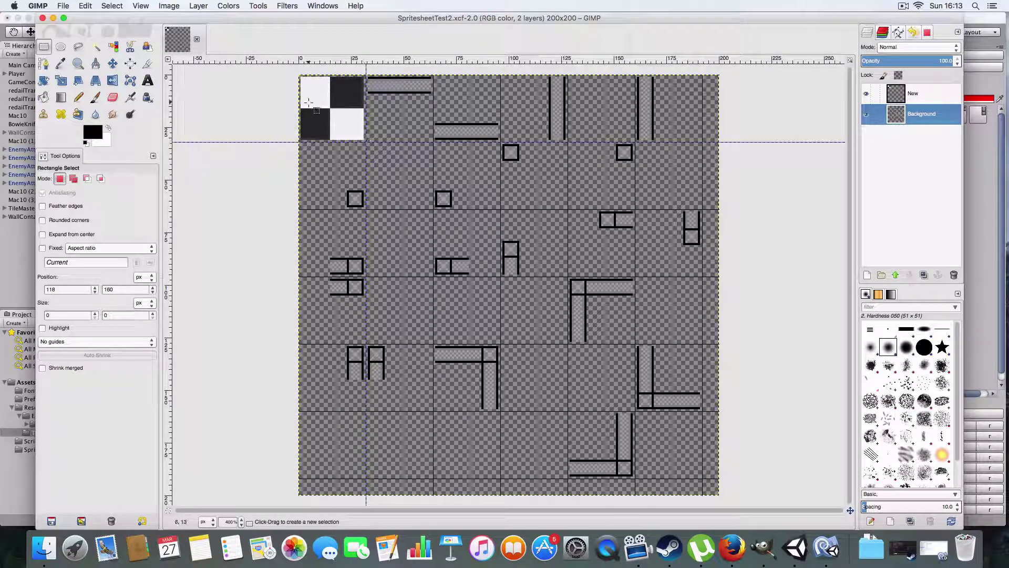
ctrl+scroll(308, 101, up, 2)
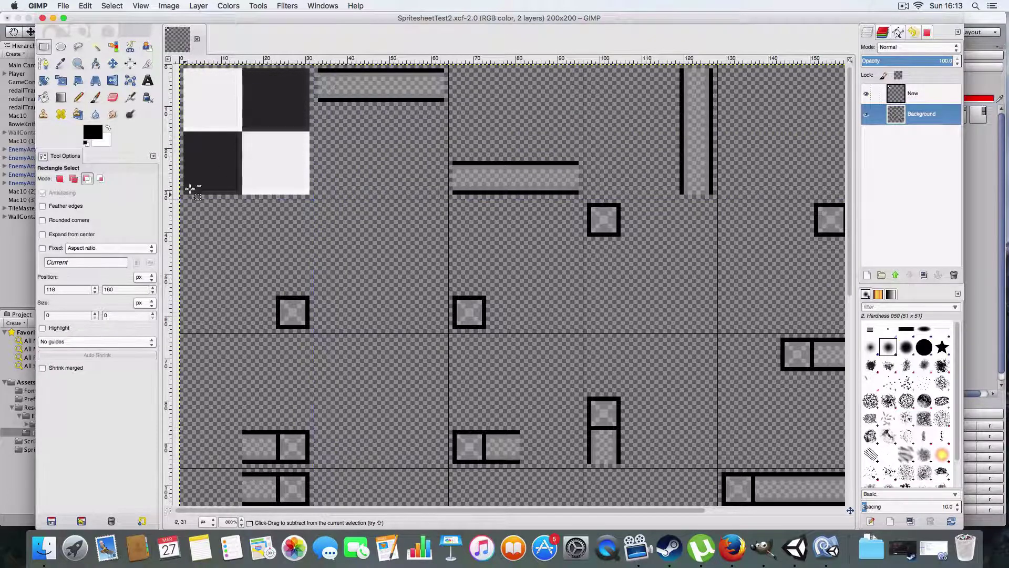
scroll(351, 175, left, 3)
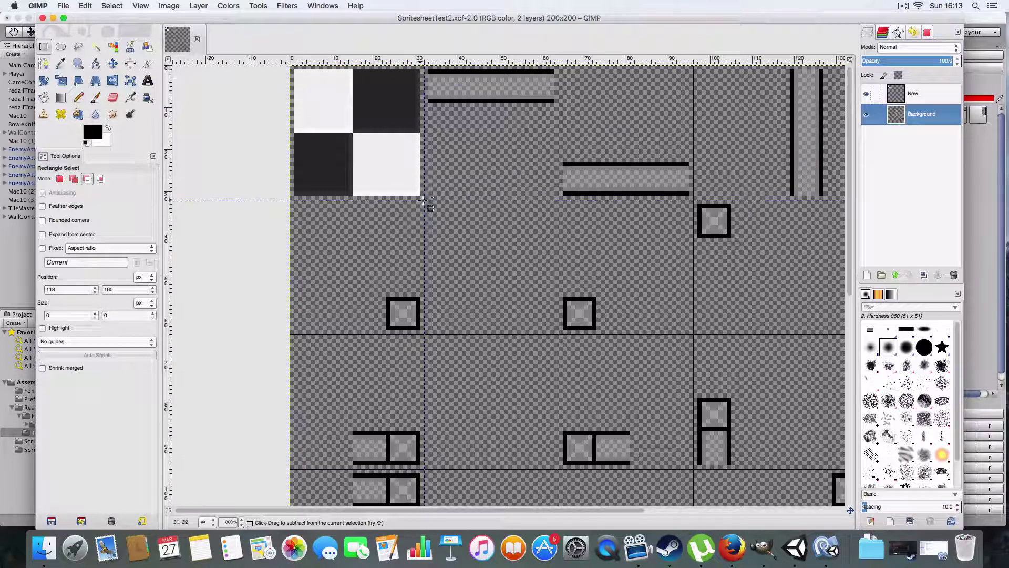
scroll(424, 200, up, 3)
scroll(423, 200, right, 1)
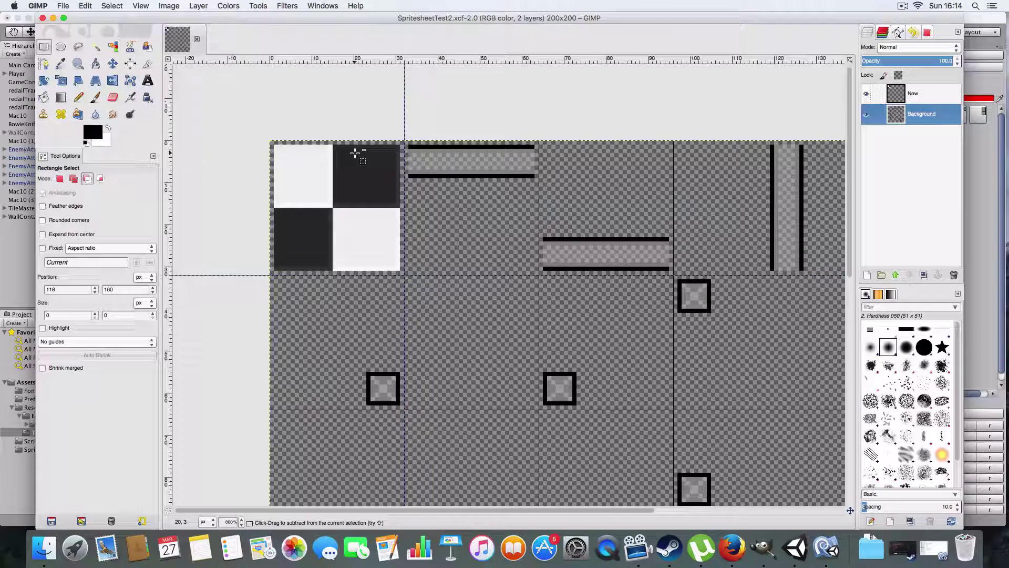
Step: Return to Unity and examine how the checkered tile repeats across the level's floor, both close up and from afar
click(12, 286)
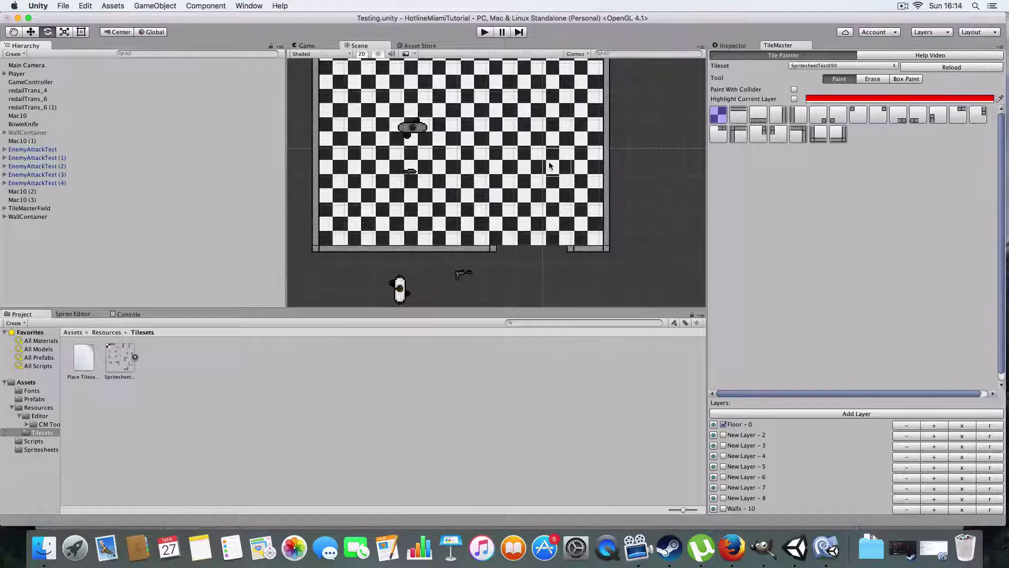
middle_drag(640, 162, 572, 276)
scroll(577, 184, up, 6)
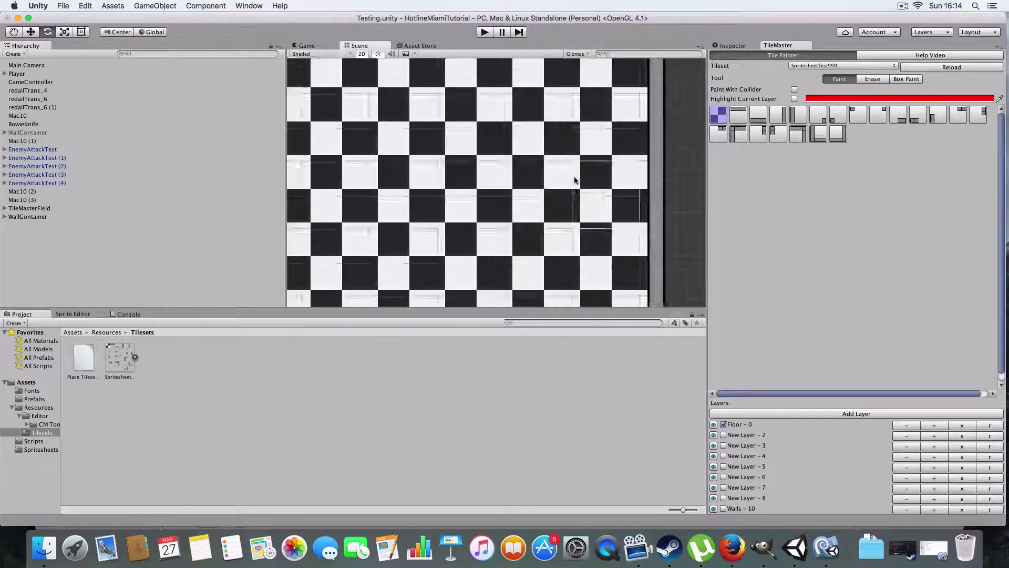
scroll(500, 185, down, 5)
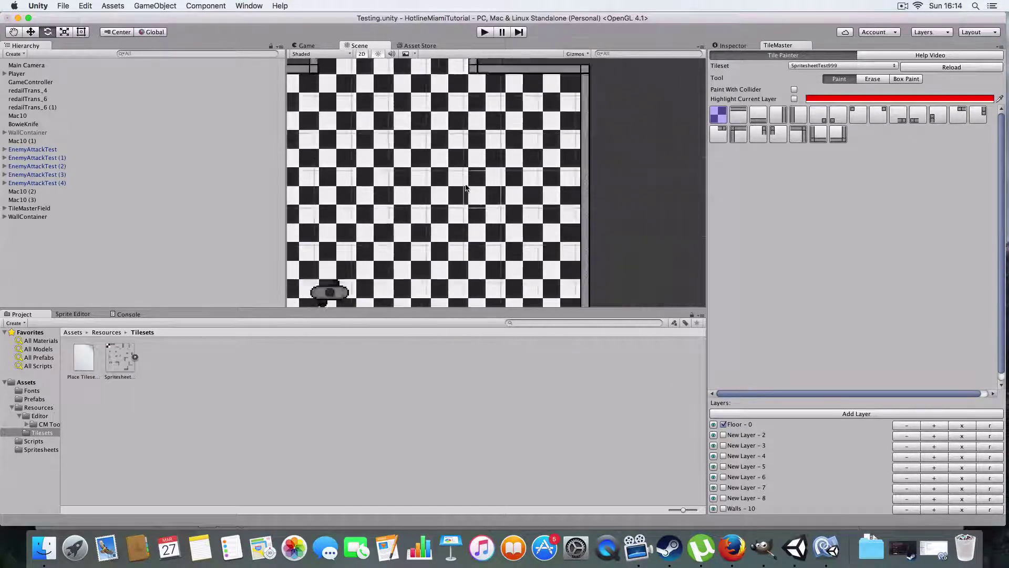
scroll(389, 230, down, 2)
scroll(388, 230, down, 5)
middle_drag(420, 173, 399, 145)
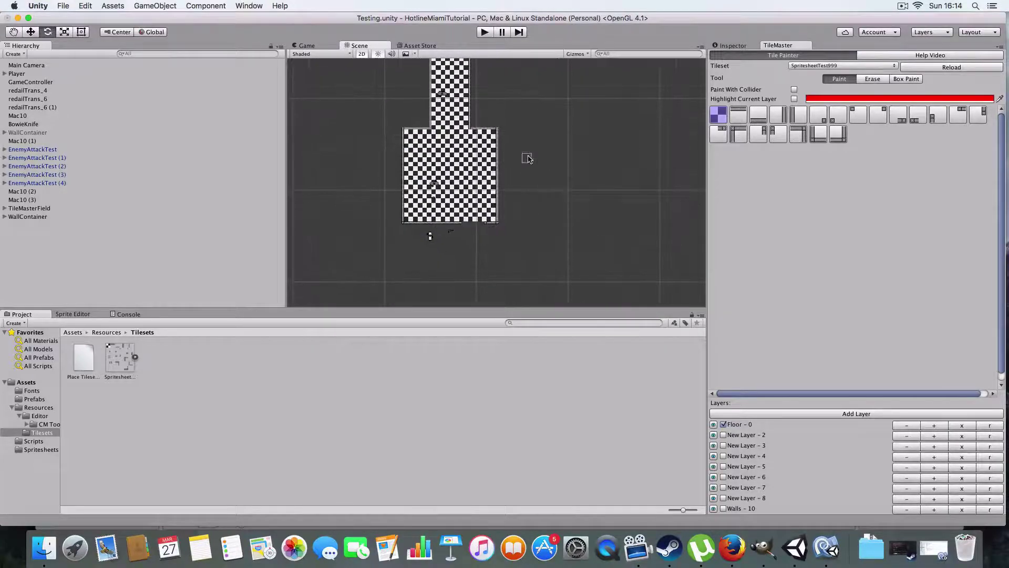
scroll(516, 177, down, 1)
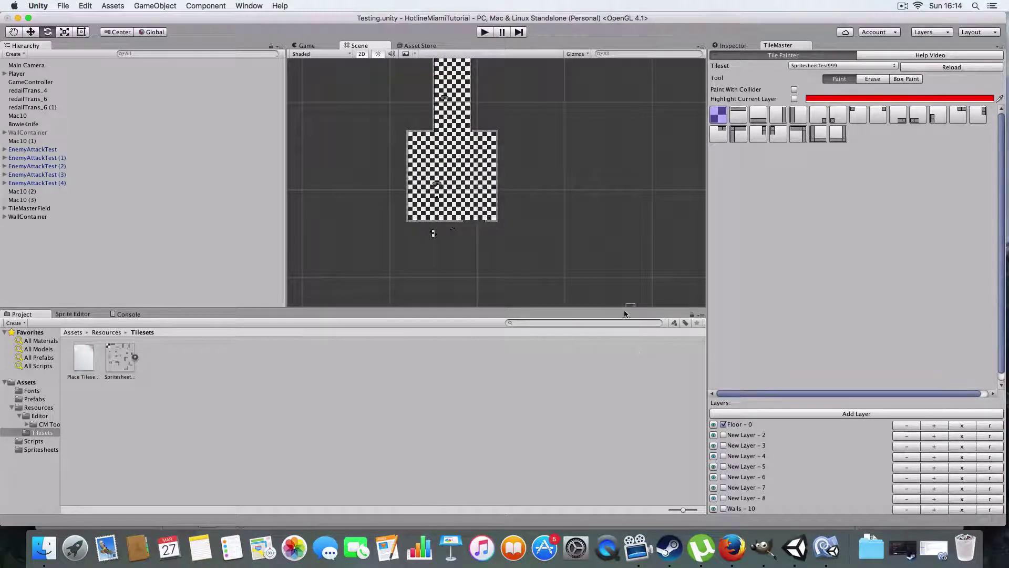
Step: Look over the wall, corner and pillar tiles of the whole sprite sheet in GIMP, and minimize its window
click(762, 548)
ctrl+scroll(644, 368, down, 5)
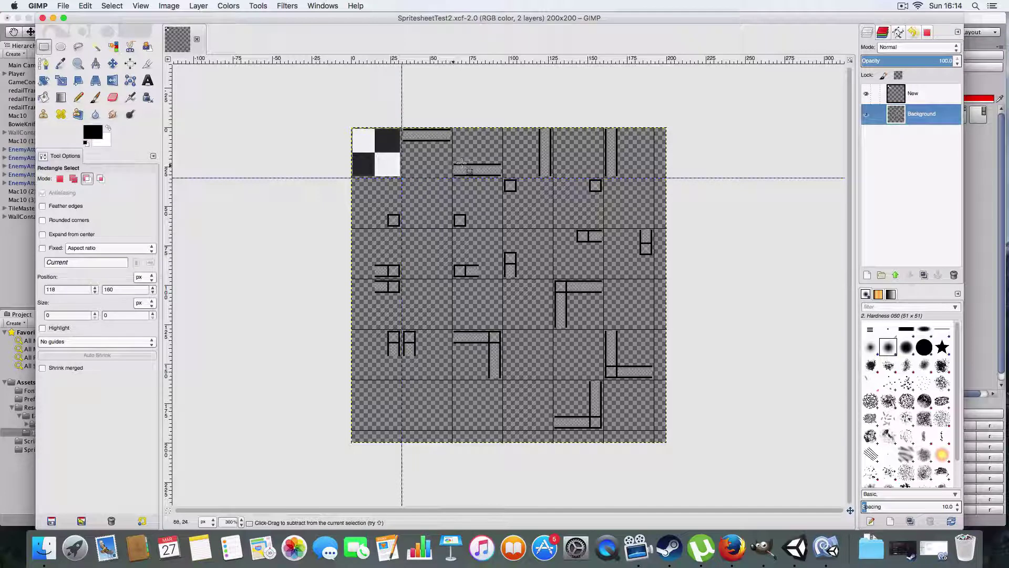
ctrl+scroll(461, 162, up, 1)
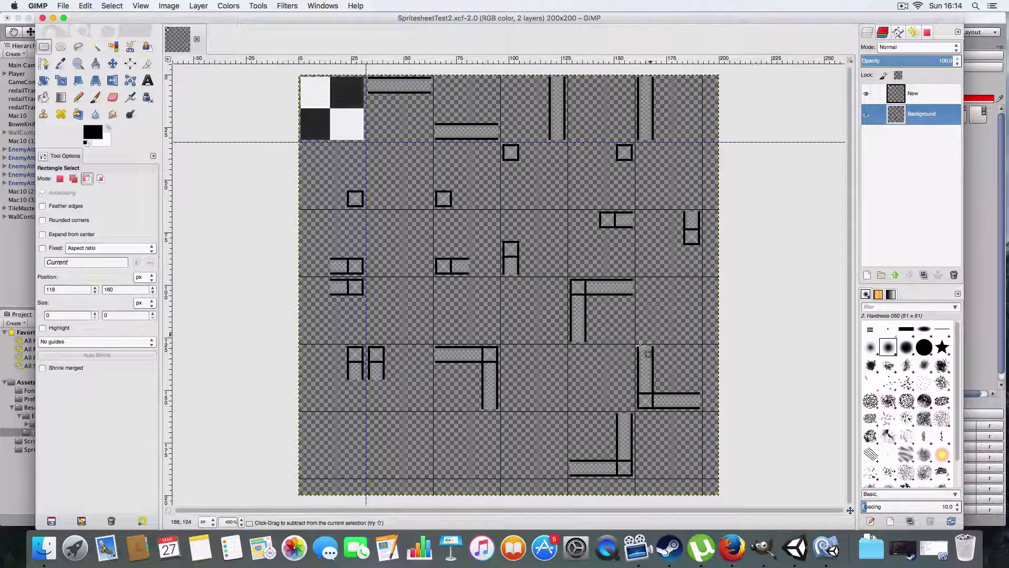
click(53, 18)
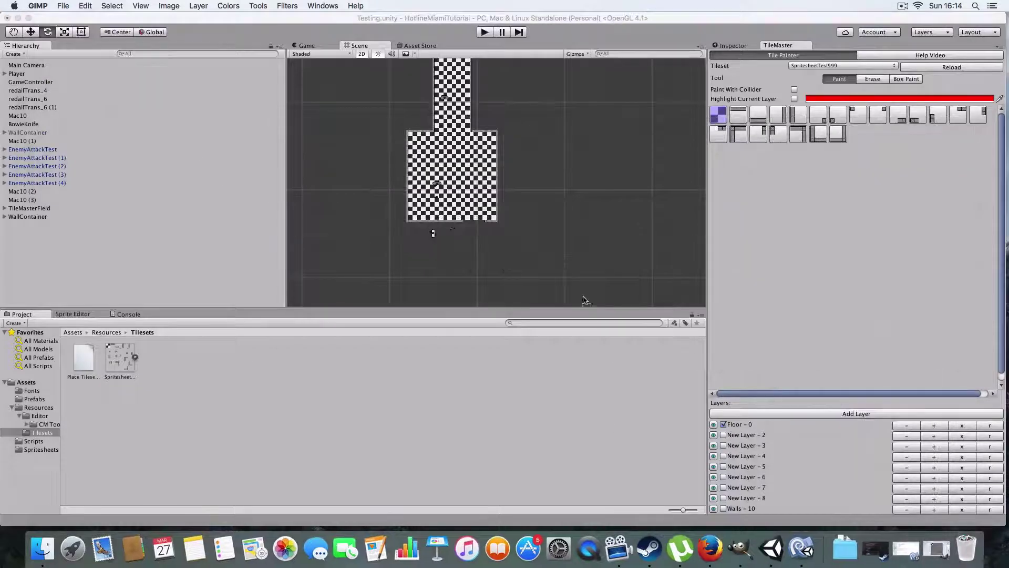
Step: Look over the layout of the level's rooms and corridors in the Scene view
scroll(549, 282, down, 4)
middle_drag(460, 229, 648, 267)
scroll(633, 269, up, 2)
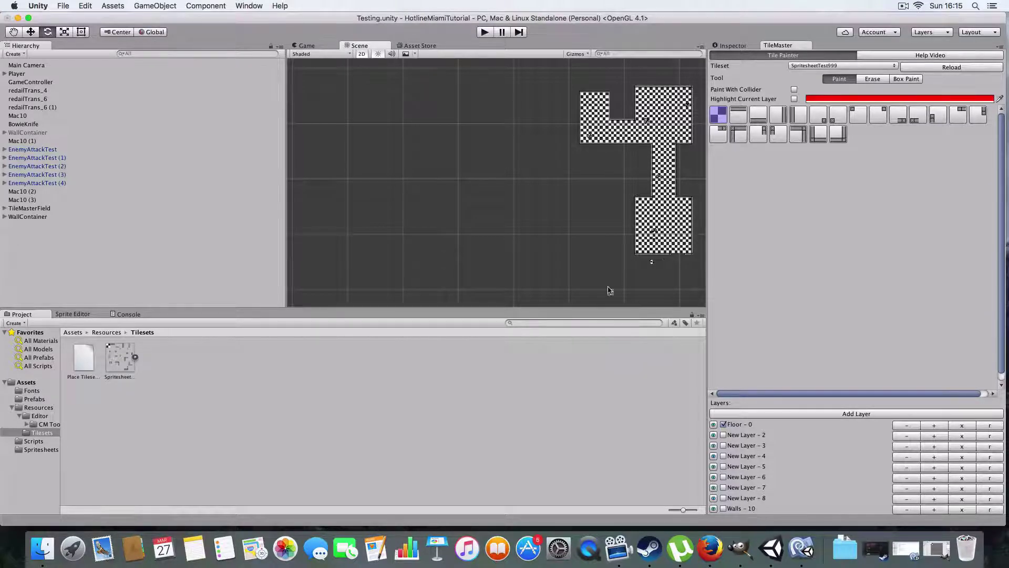
middle_drag(610, 291, 518, 319)
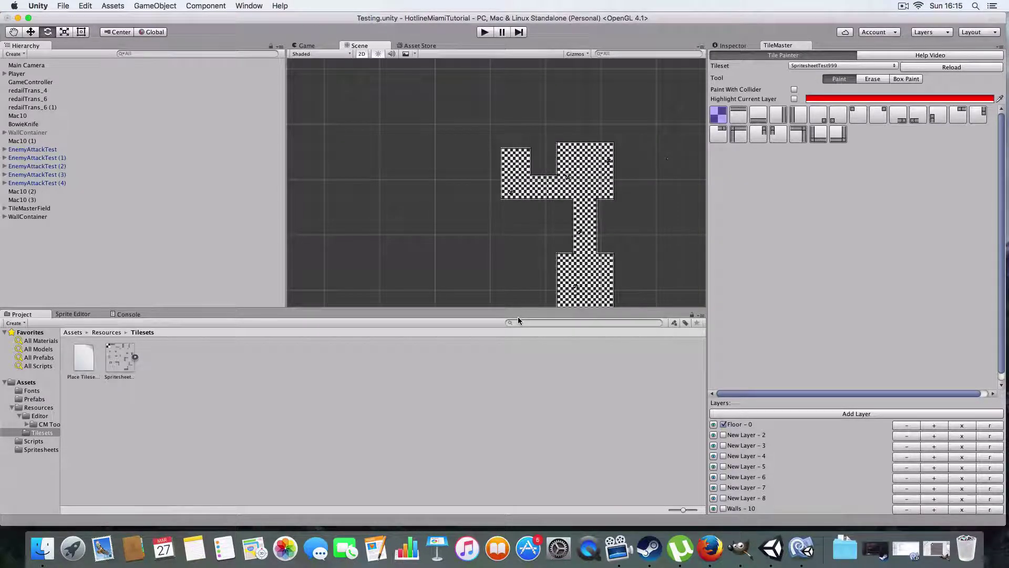
scroll(547, 279, up, 5)
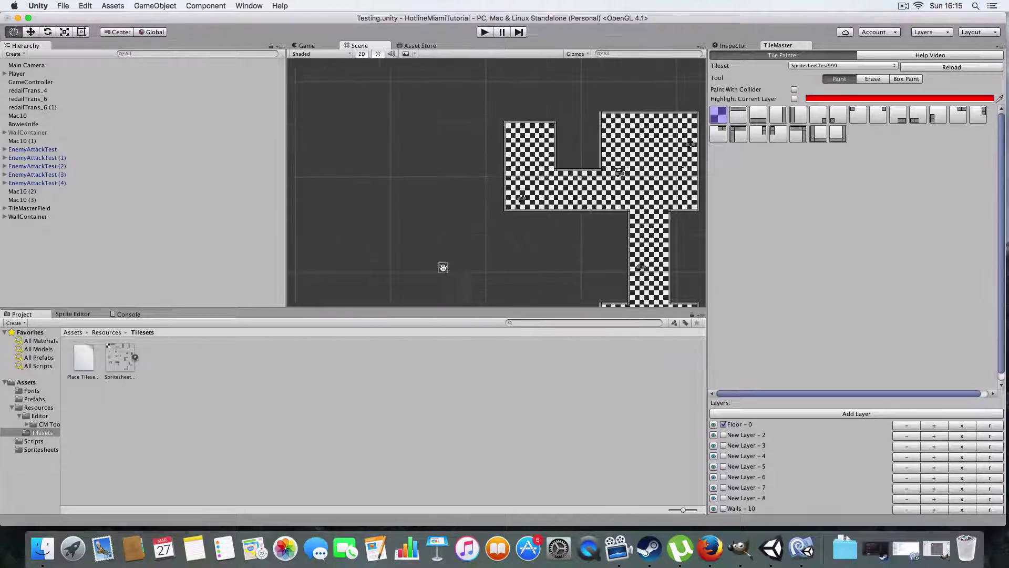
middle_drag(442, 267, 468, 214)
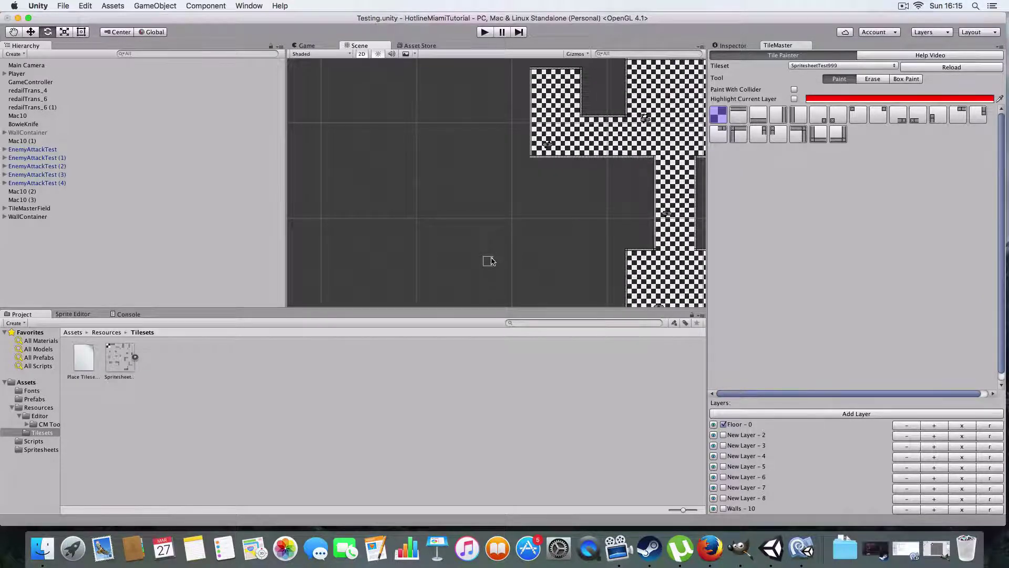
middle_drag(490, 261, 562, 173)
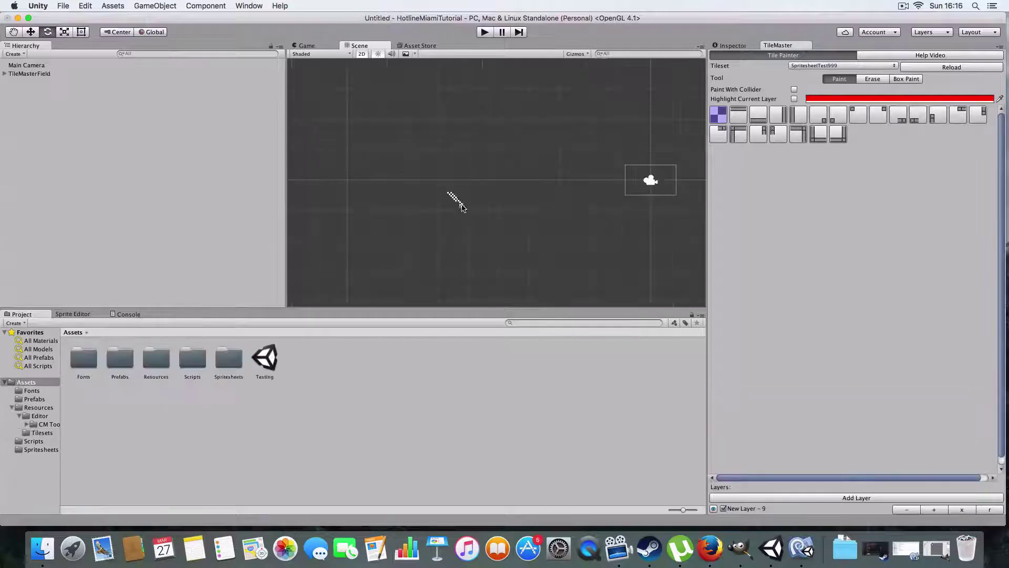
Step: Rename the new scene's only TileMaster layer as Floor
scroll(421, 212, up, 5)
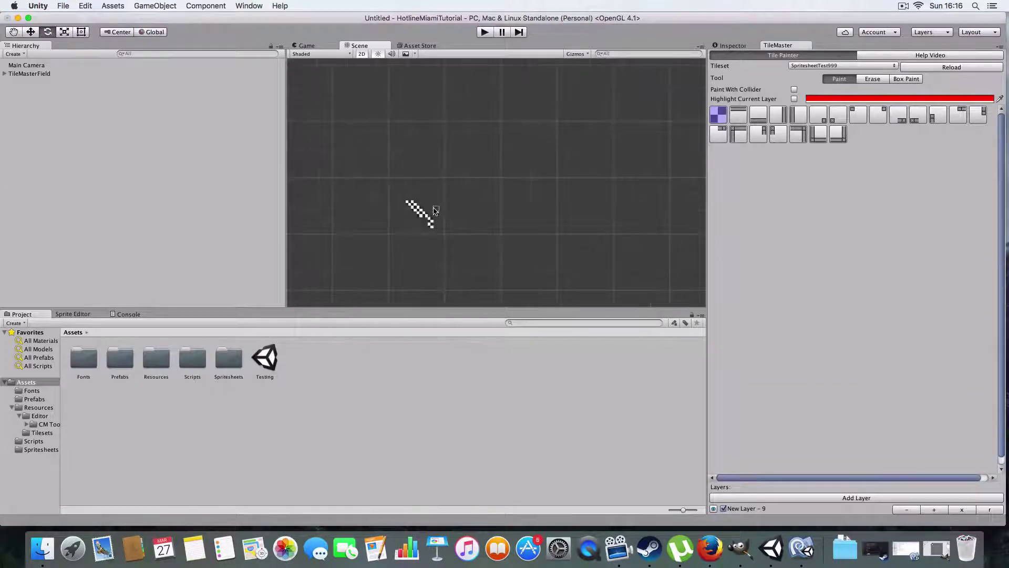
scroll(452, 160, up, 5)
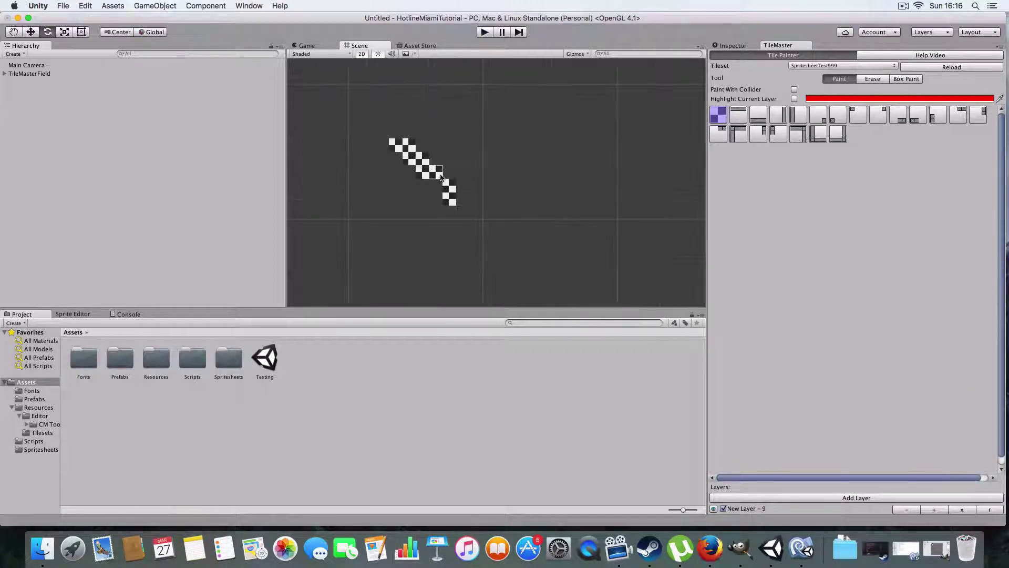
click(989, 510)
text(F)
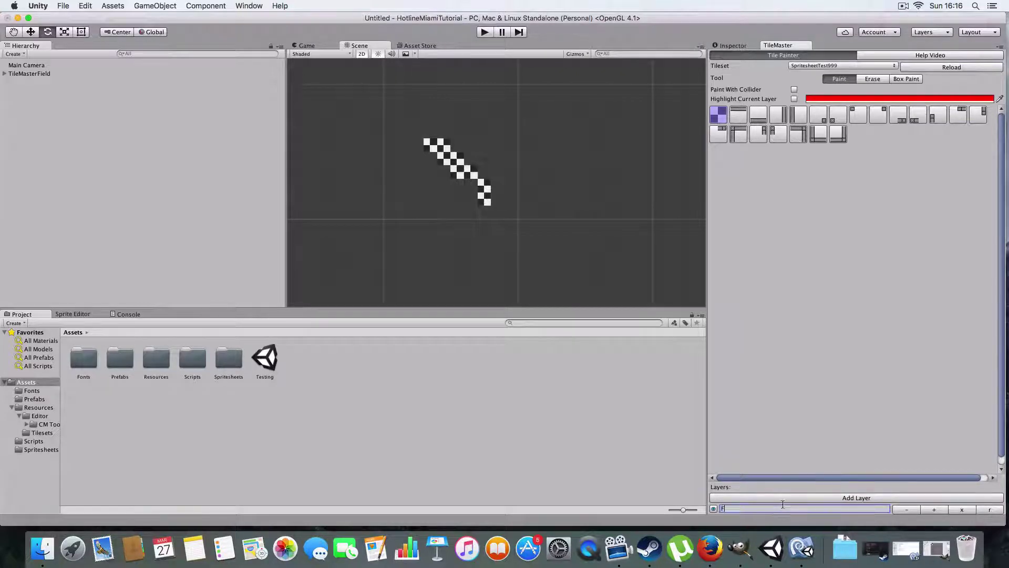
text(loor)
key(Return)
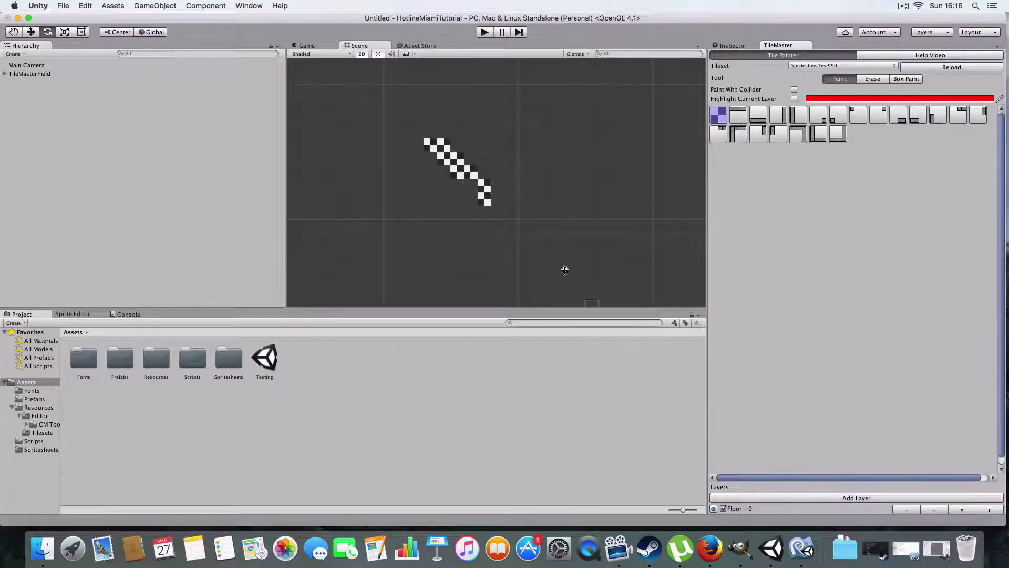
Step: Paint some checkered tiles freehand, and cover that area with a box-painted square room of about 10 by 10 tiles
mouse_move(484, 211)
mouse_down()
mouse_move(502, 212)
mouse_move(486, 163)
mouse_move(421, 157)
mouse_move(449, 155)
mouse_move(437, 117)
mouse_up()
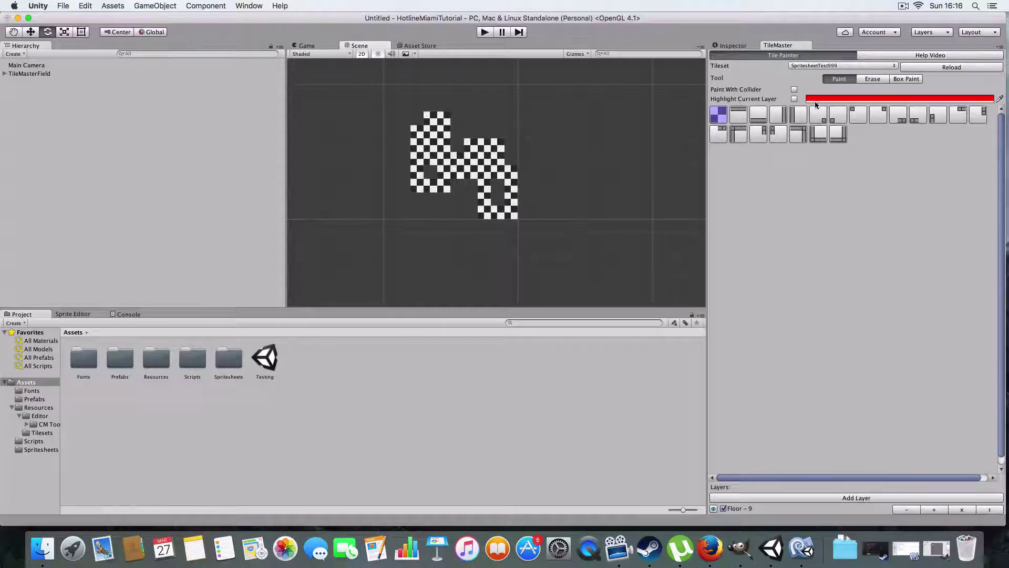
click(904, 78)
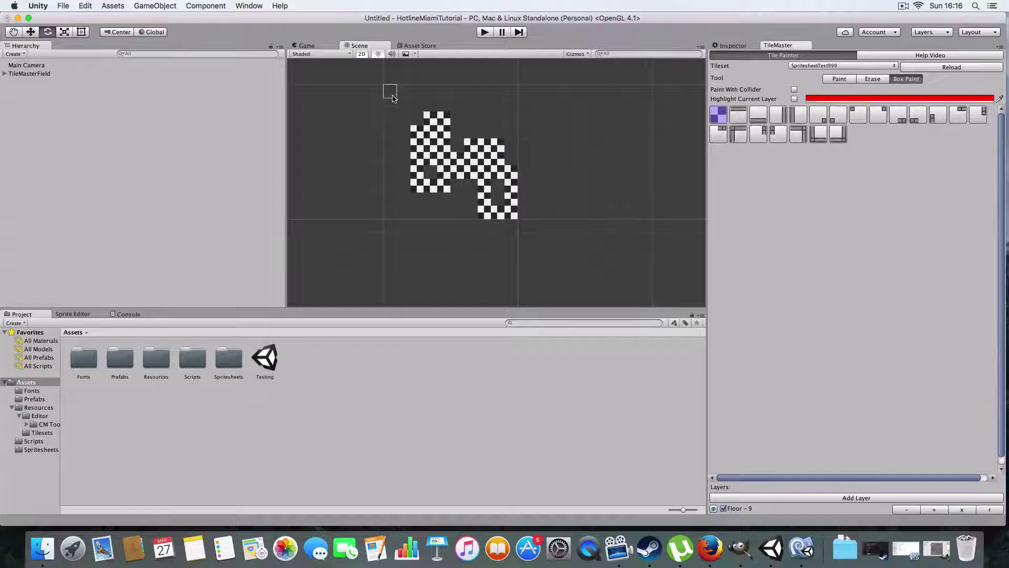
mouse_move(387, 90)
mouse_down()
mouse_move(510, 187)
mouse_move(517, 217)
mouse_up()
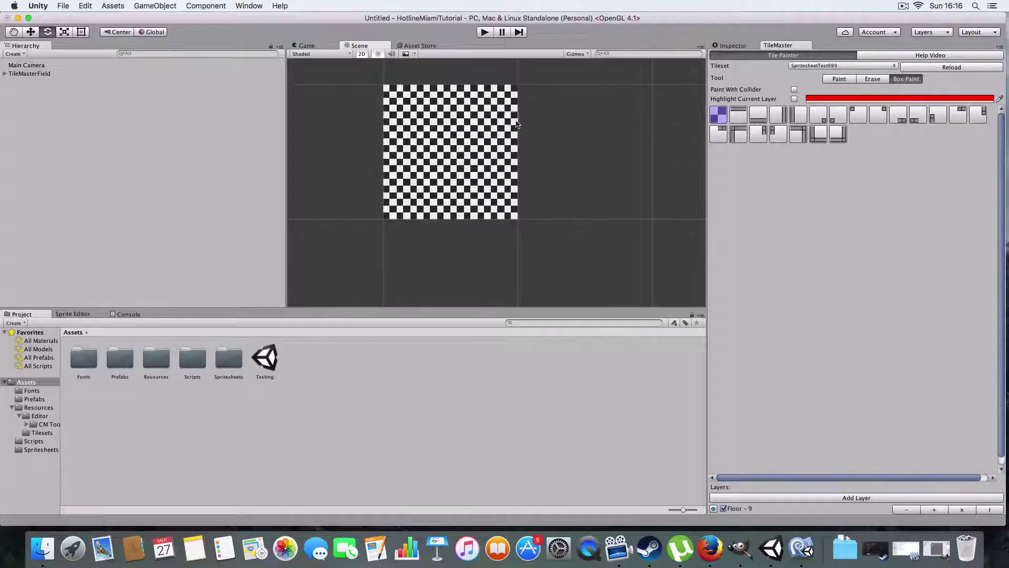
Step: Box-paint a checkered corridor about 10 tiles long and 4 tiles wide on both the right and left sides of the room
drag(524, 138, 647, 176)
middle_drag(398, 153, 489, 154)
mouse_move(345, 135)
mouse_down()
mouse_move(460, 187)
mouse_move(468, 179)
mouse_up()
middle_drag(572, 192, 492, 200)
Step: Box-paint checkered corridors about 10 tiles long and 4 wide below and above the room, undoing and repainting the upper one
scroll(546, 252, down, 5)
middle_drag(512, 257, 481, 177)
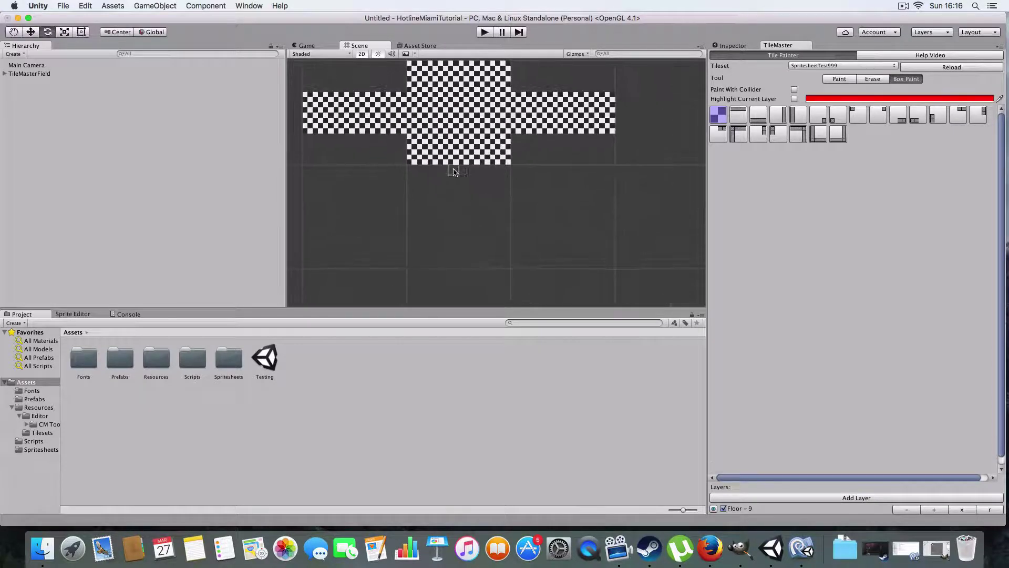
mouse_move(444, 170)
mouse_down()
mouse_move(471, 275)
mouse_move(472, 264)
mouse_up()
middle_drag(446, 71, 425, 211)
drag(428, 103, 468, 200)
key(super+z)
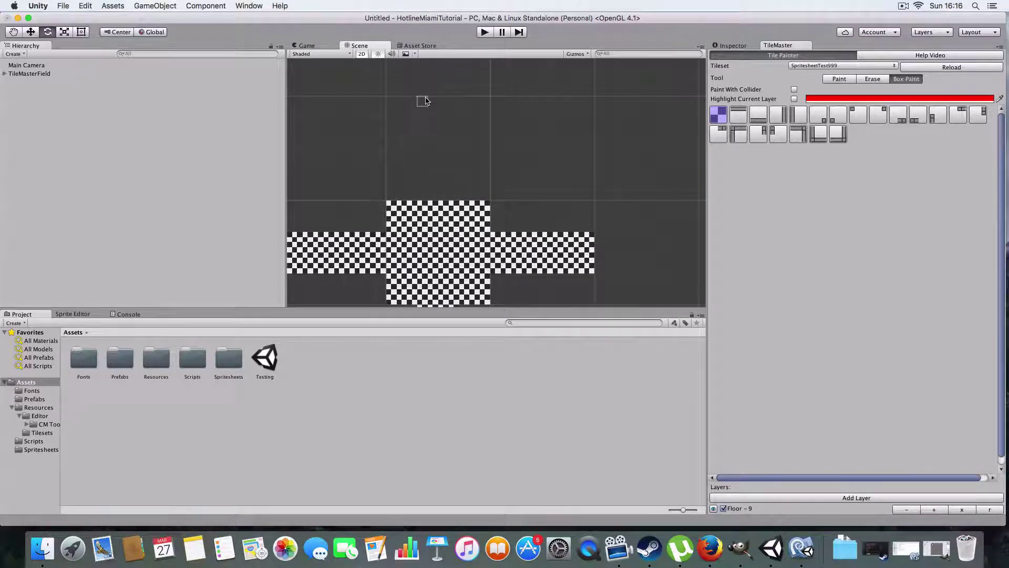
drag(421, 99, 461, 198)
middle_drag(439, 198, 485, 103)
scroll(485, 257, down, 1)
middle_drag(485, 257, 437, 162)
scroll(466, 177, down, 2)
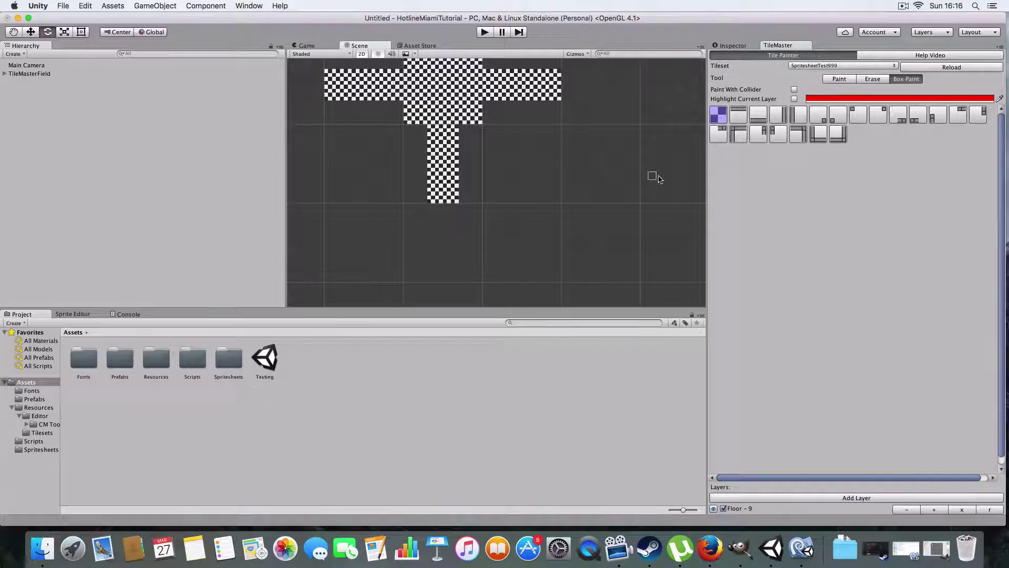
scroll(549, 160, up, 2)
middle_drag(563, 162, 676, 148)
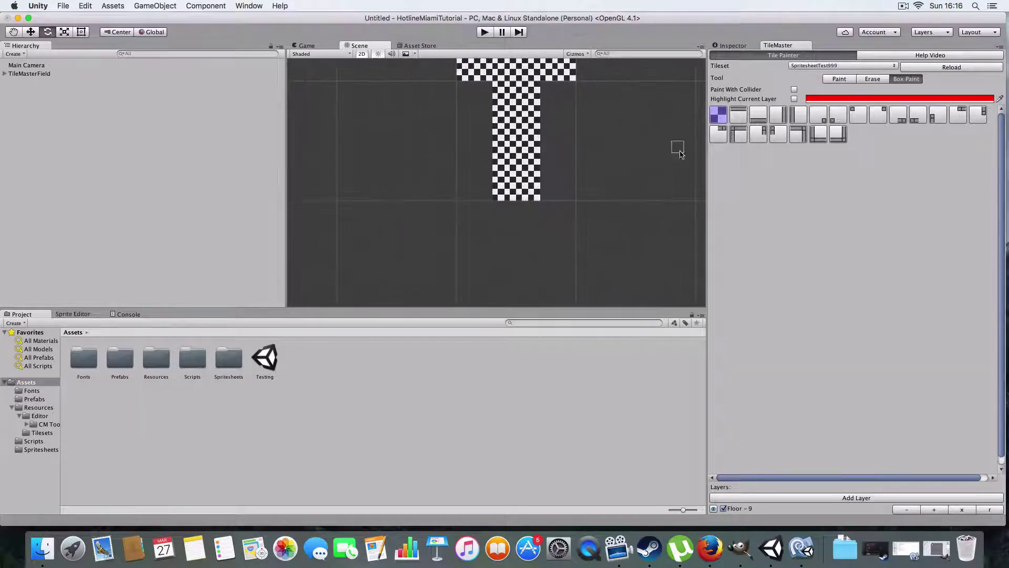
Step: Choose the horizontal wall tile beside the checkered one, and add a new layer named Walls
click(736, 121)
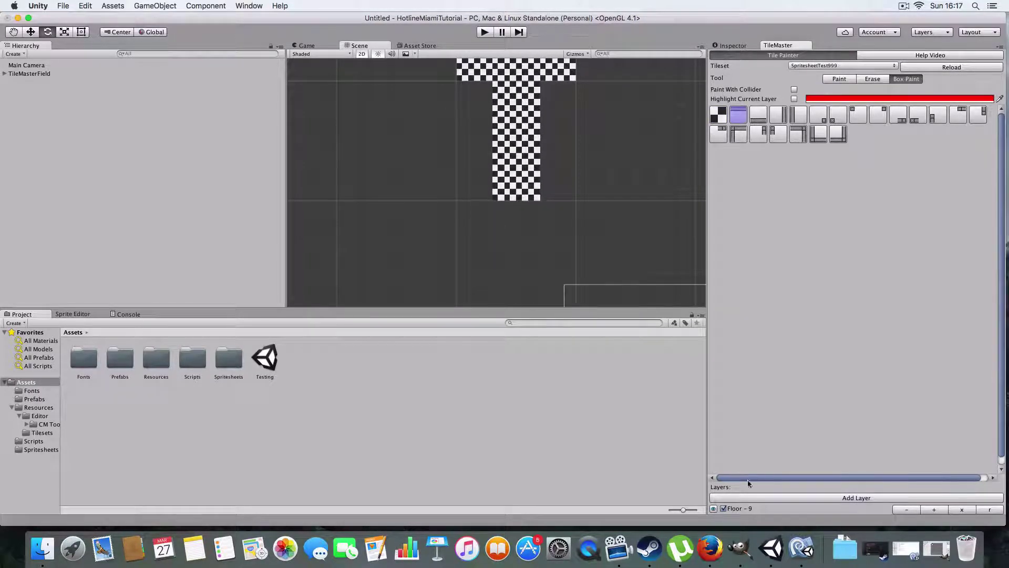
click(933, 510)
click(866, 498)
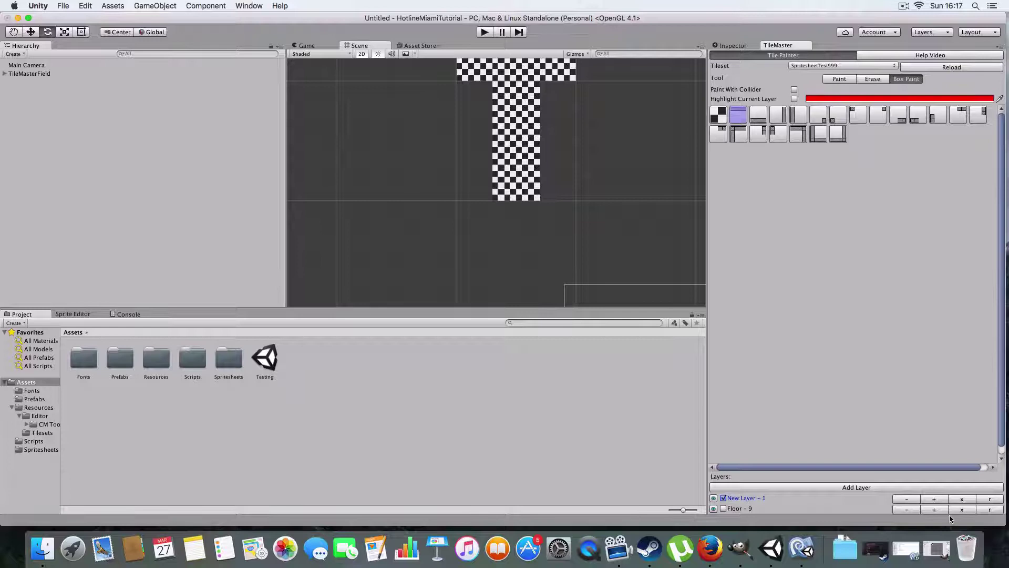
click(989, 500)
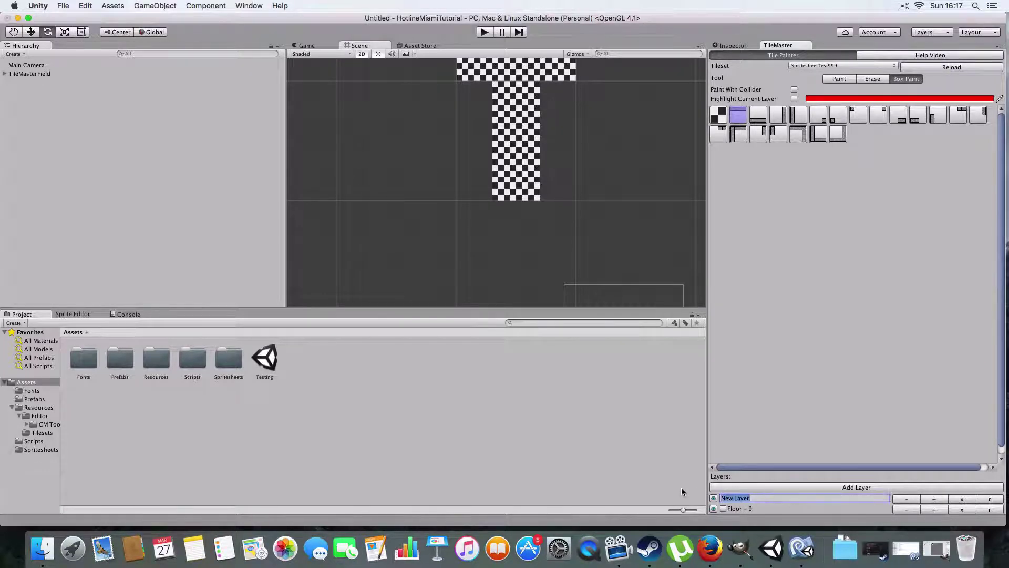
text(Walls)
key(Return)
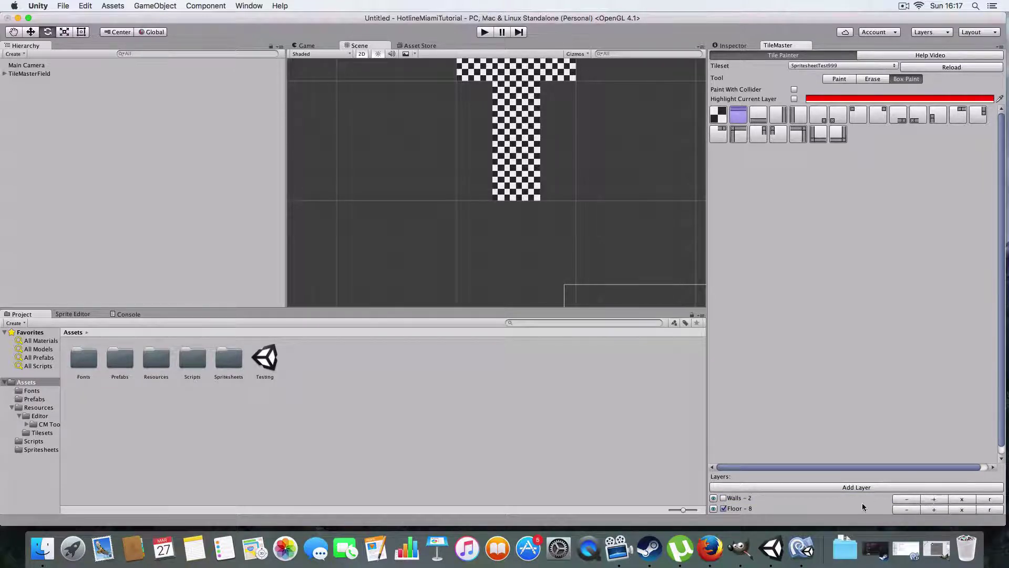
Step: Raise the Walls layer's order to 6 and lower the Floor layer's order to 4
click(934, 499)
click(933, 499)
click(934, 499)
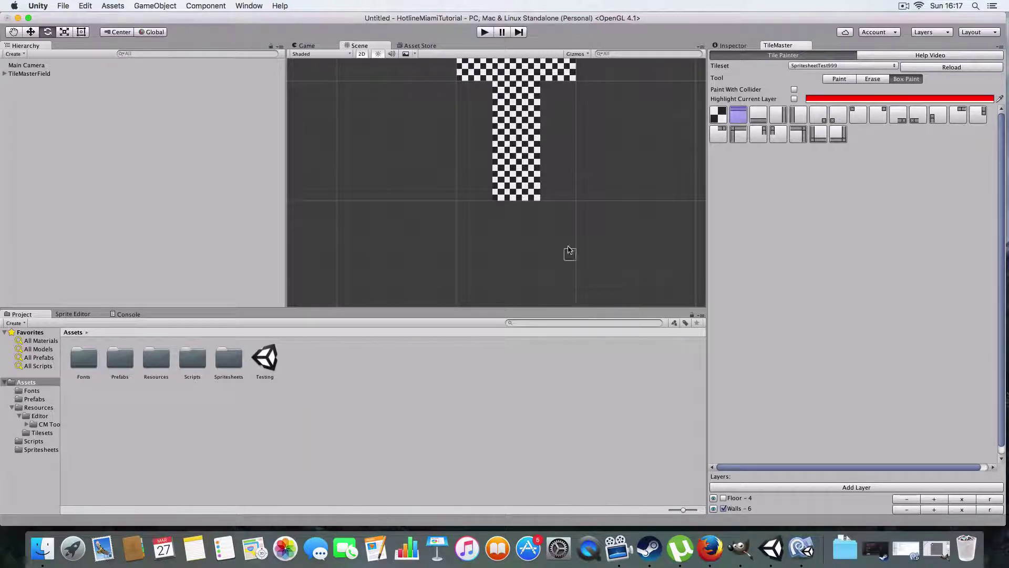
scroll(570, 252, up, 3)
click(899, 498)
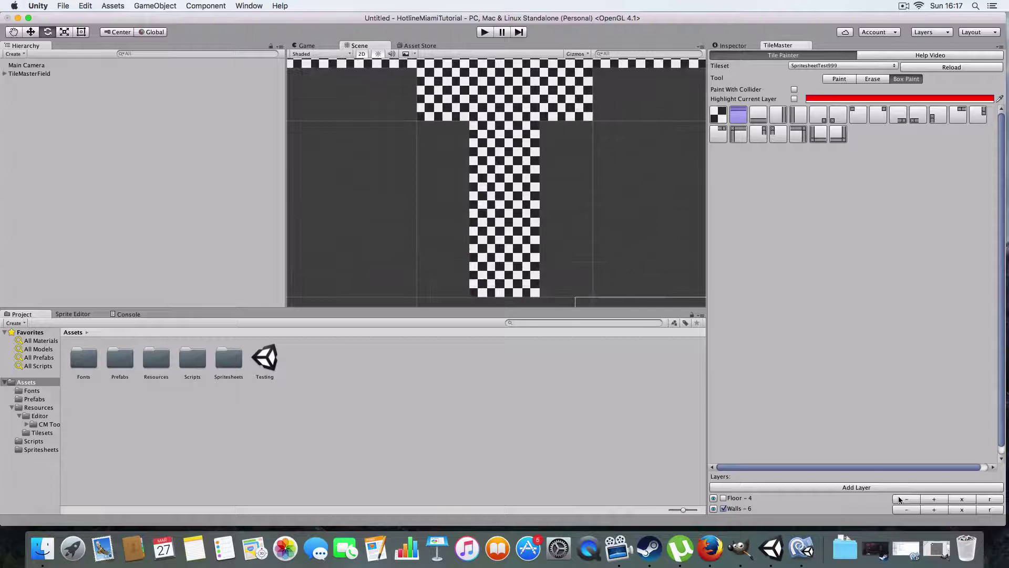
click(899, 499)
Step: Box-paint a horizontal wall along the lower corridor's bottom end, and paint a vertical wall up the corridor's right side
middle_drag(548, 275, 532, 208)
drag(460, 242, 515, 243)
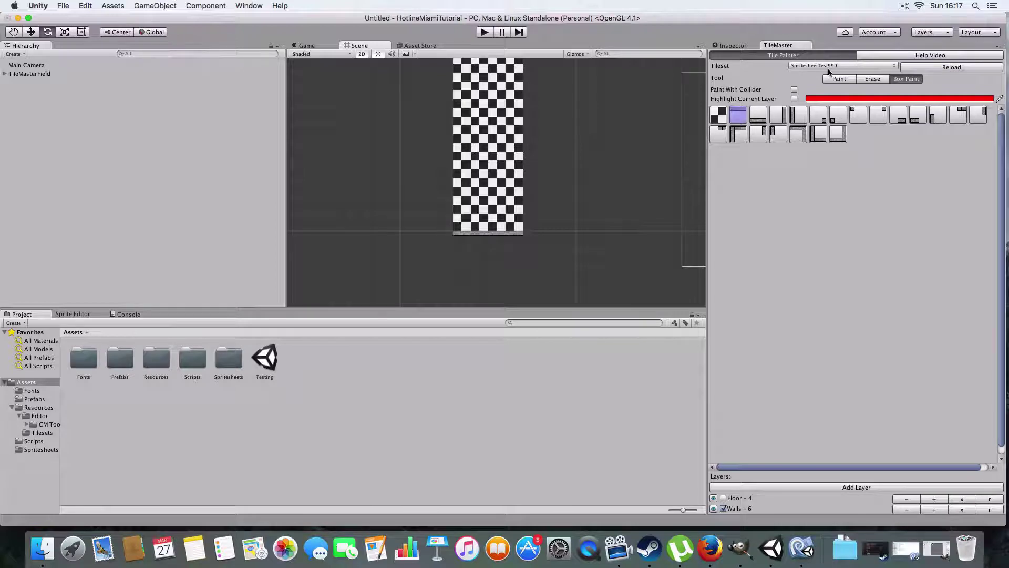
click(840, 80)
click(778, 114)
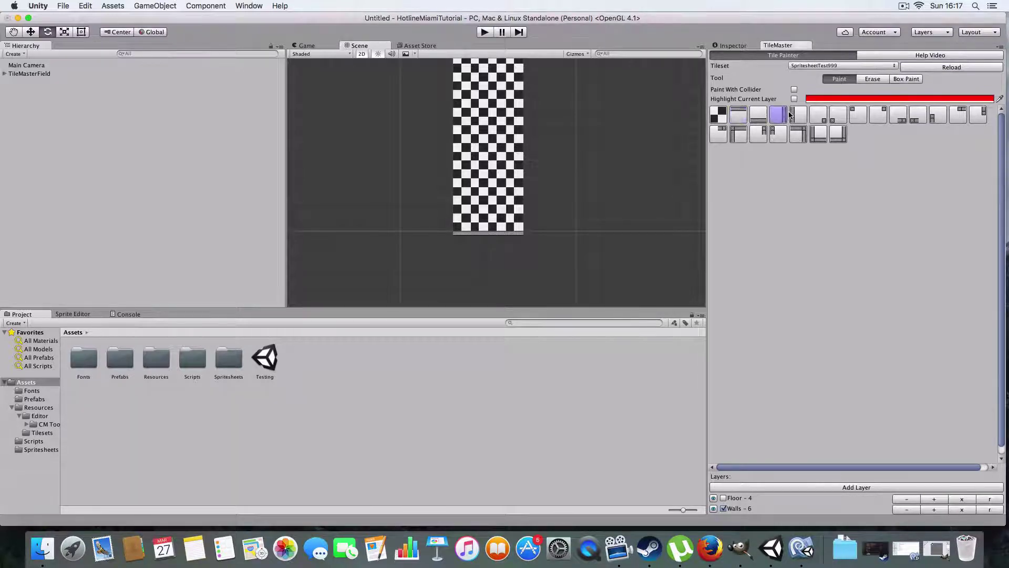
click(798, 114)
drag(533, 227, 532, 99)
middle_drag(532, 101, 513, 228)
drag(514, 231, 515, 197)
Step: Paint vertical walls at the right corridor's end, on the room's upper right edge and along the upper corridor's right side
mouse_move(565, 194)
middle_down()
mouse_move(540, 198)
mouse_move(582, 184)
mouse_move(395, 235)
middle_up()
drag(533, 188, 534, 132)
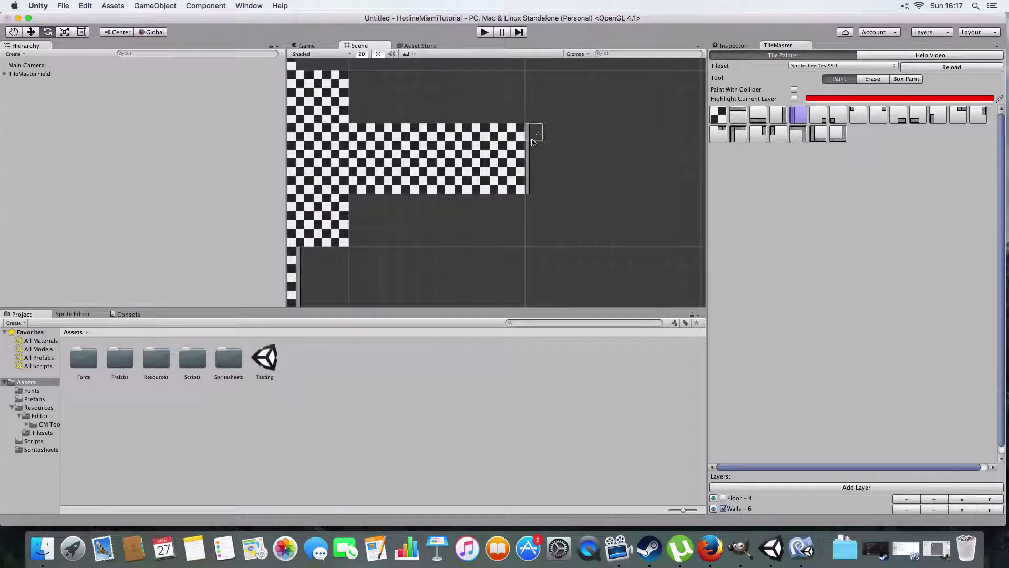
middle_drag(394, 131, 517, 263)
drag(480, 244, 476, 216)
middle_drag(430, 195, 481, 212)
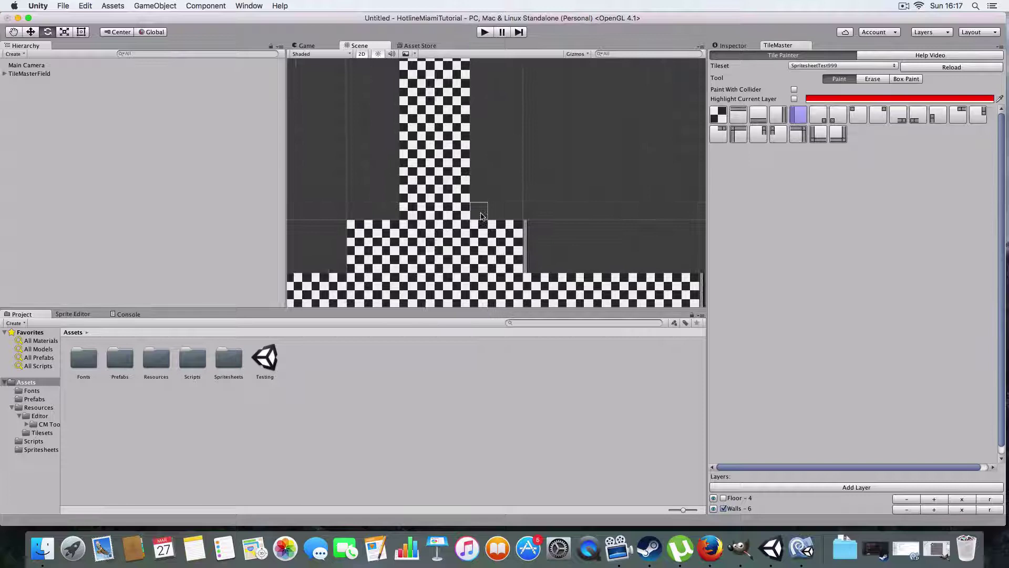
drag(481, 211, 478, 121)
middle_drag(497, 126, 505, 194)
drag(486, 173, 487, 121)
Step: Place matching L-shaped corner wall tiles where the upper, right and lower corridors meet the right half of the room
middle_drag(678, 174, 699, 108)
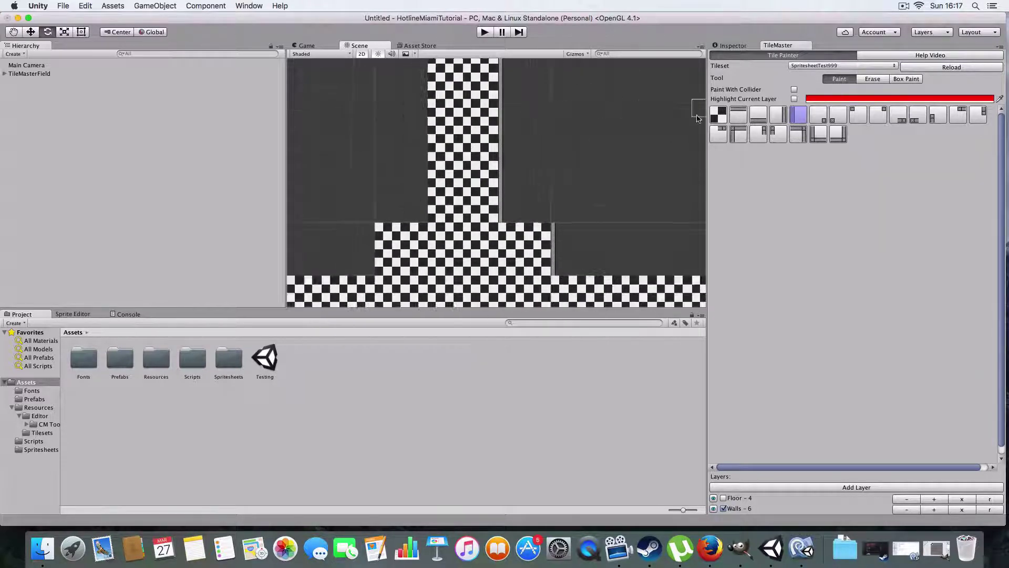
click(817, 134)
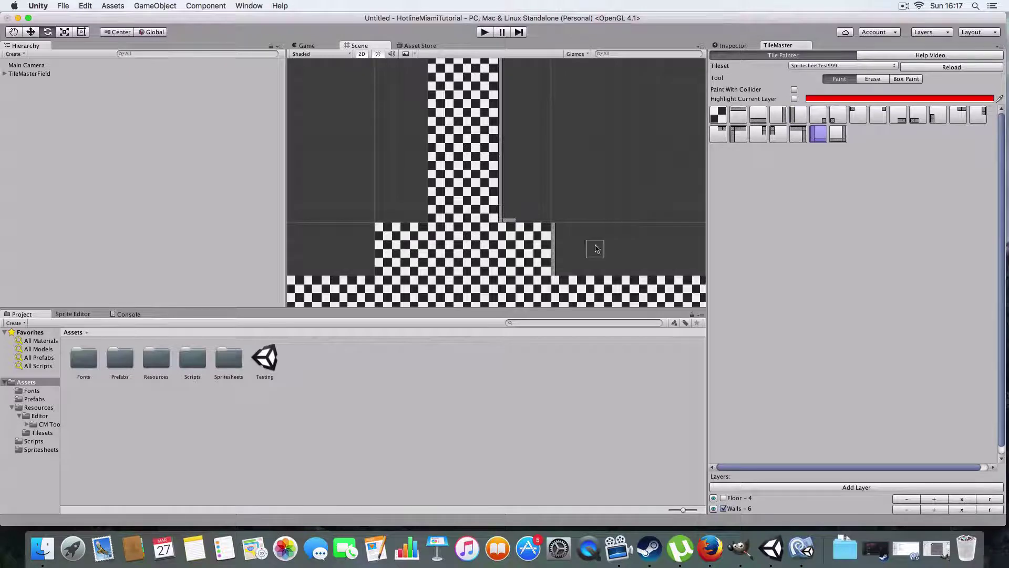
mouse_move(594, 247)
middle_down()
mouse_move(550, 212)
mouse_move(533, 84)
middle_up()
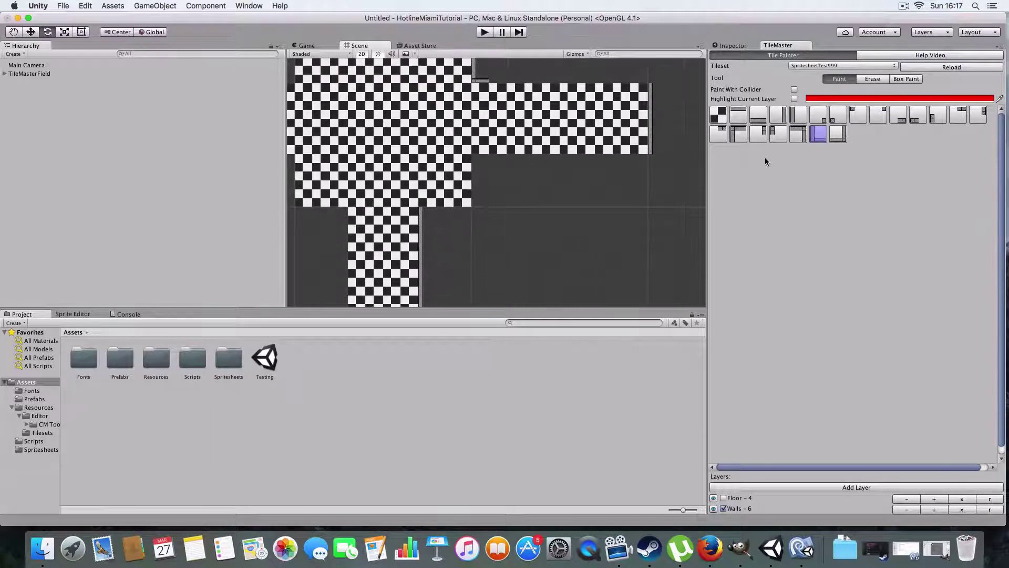
click(738, 134)
click(480, 164)
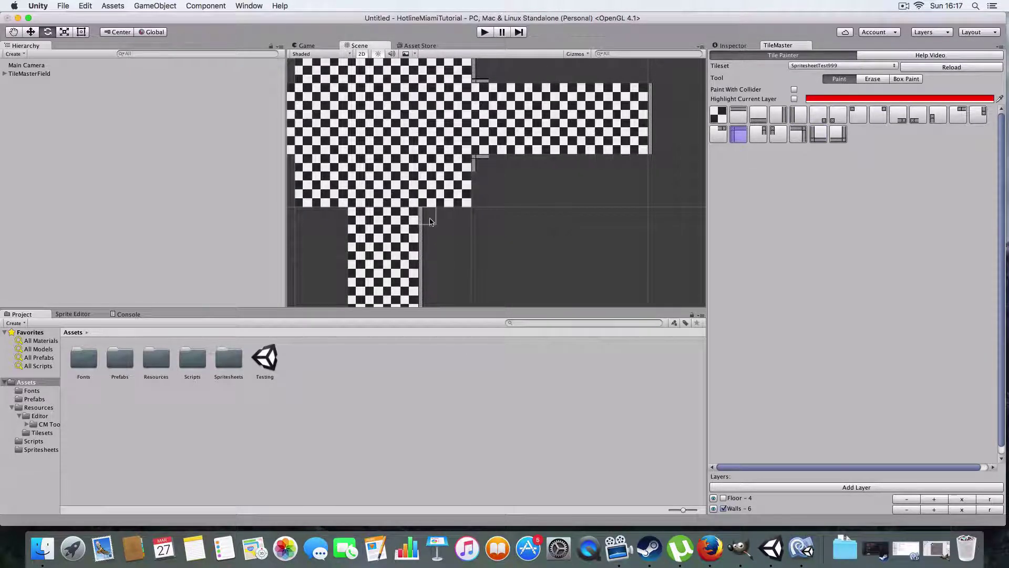
click(428, 217)
Step: Place L-shaped corner wall tiles at the two upper-left junctions, above the left corridor and left of the upper corridor
middle_drag(436, 223, 638, 292)
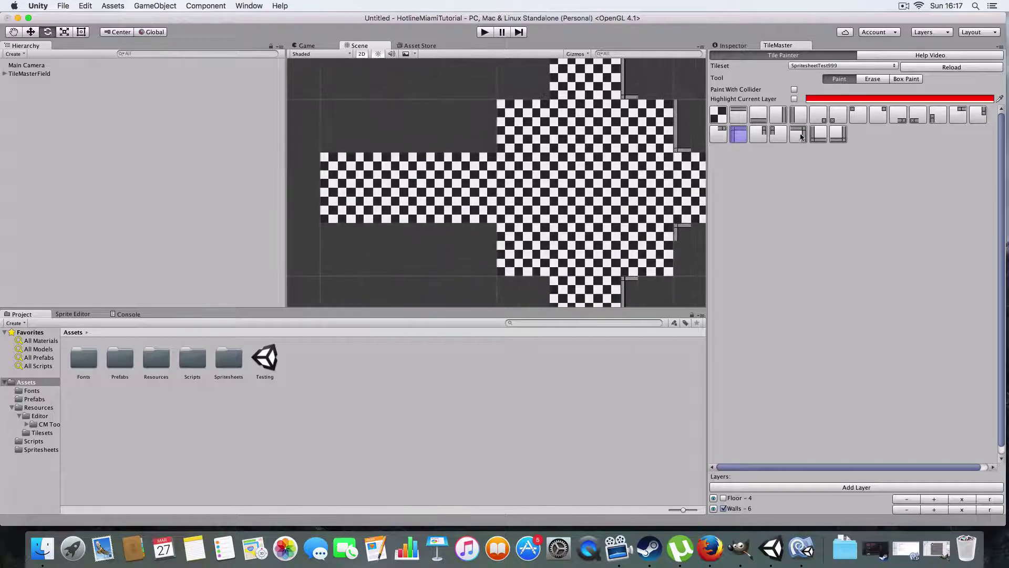
click(837, 134)
click(487, 143)
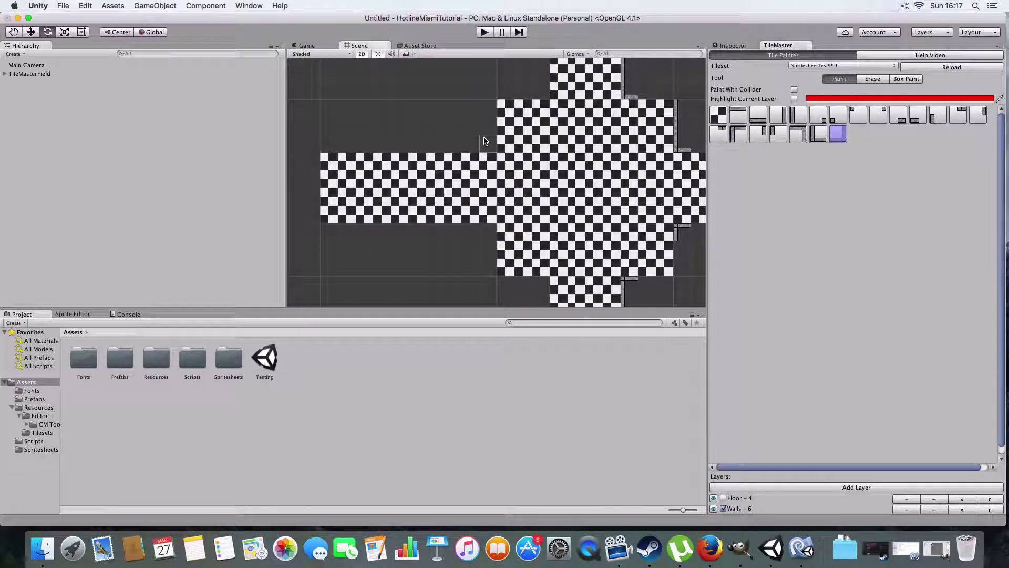
click(541, 91)
Step: Place a small corner tile at the room's lower-right corner, and fill the adjoining horizontal and vertical wall gaps
middle_drag(612, 163, 523, 133)
mouse_move(599, 188)
middle_down()
mouse_move(398, 174)
mouse_move(456, 181)
middle_up()
middle_drag(521, 248, 556, 217)
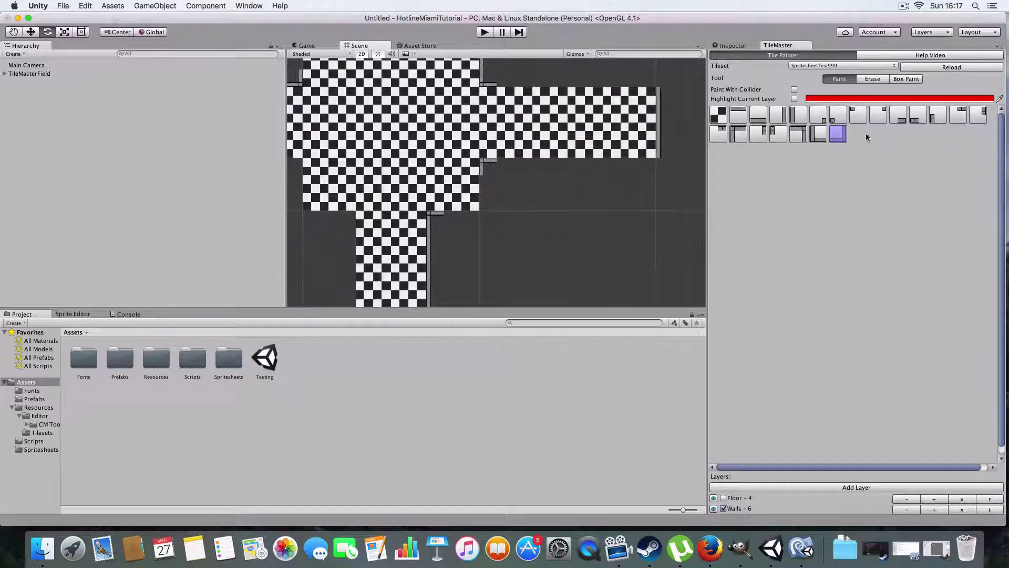
middle_drag(536, 162, 510, 165)
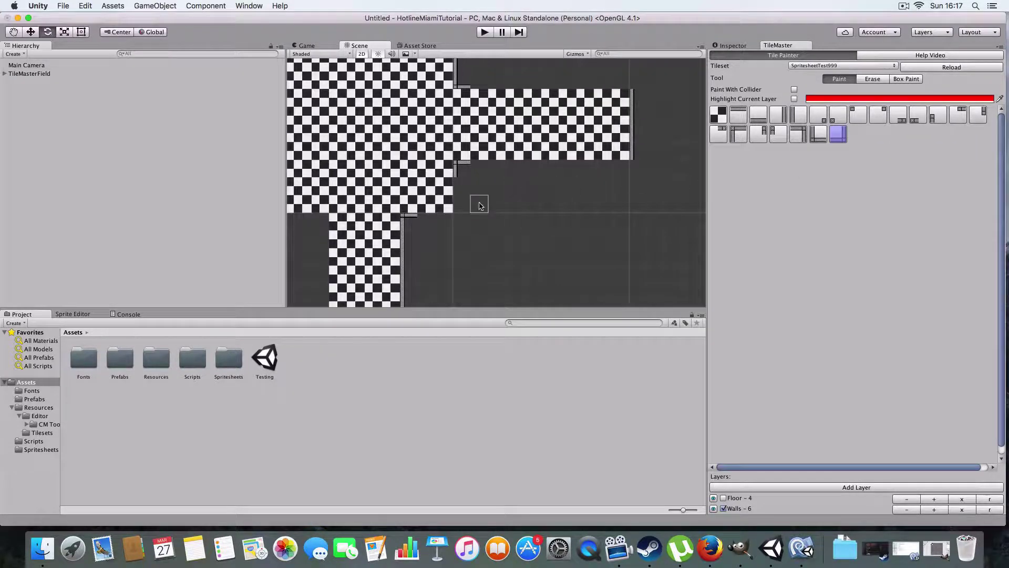
click(858, 114)
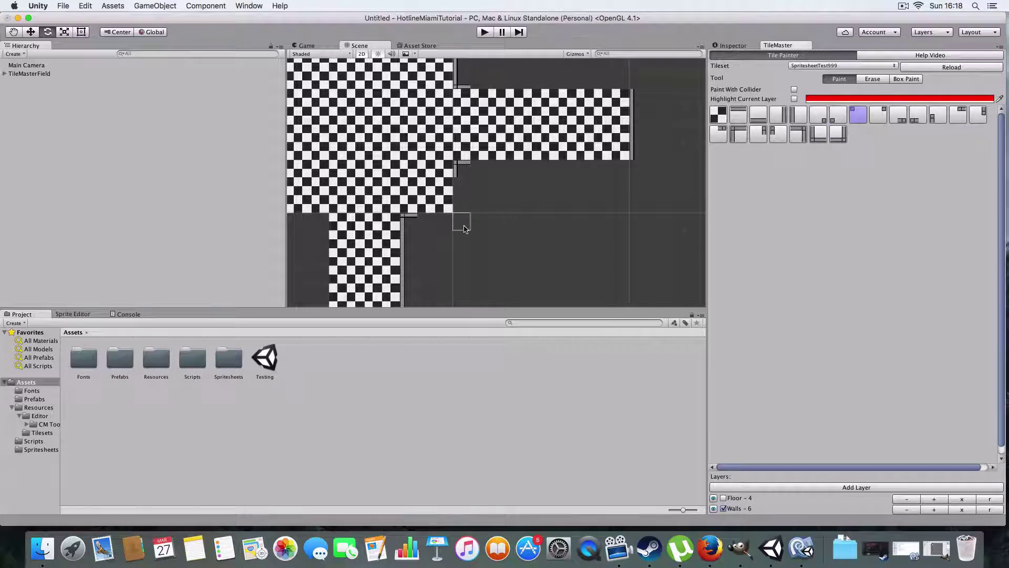
middle_drag(529, 202, 563, 191)
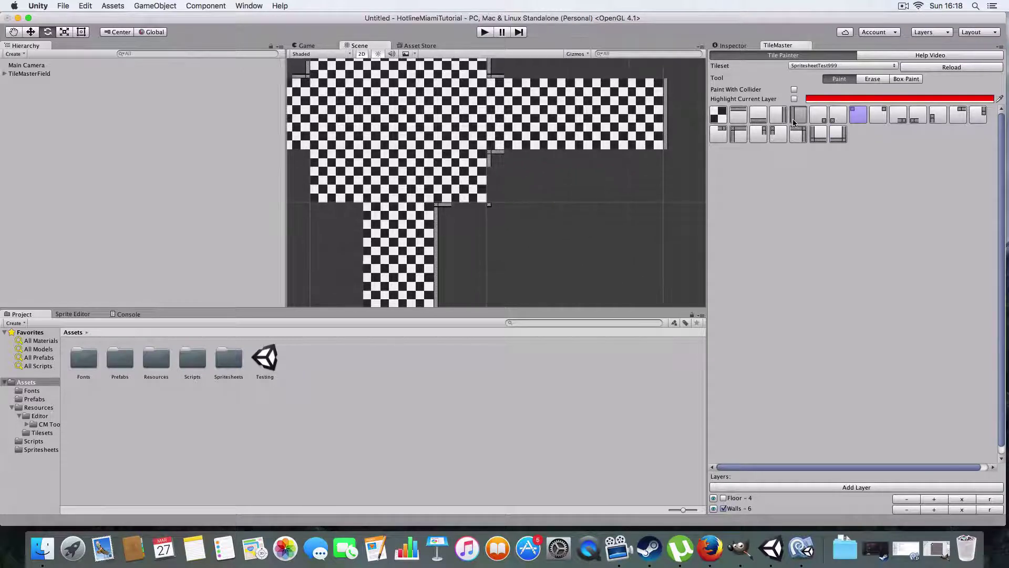
click(739, 114)
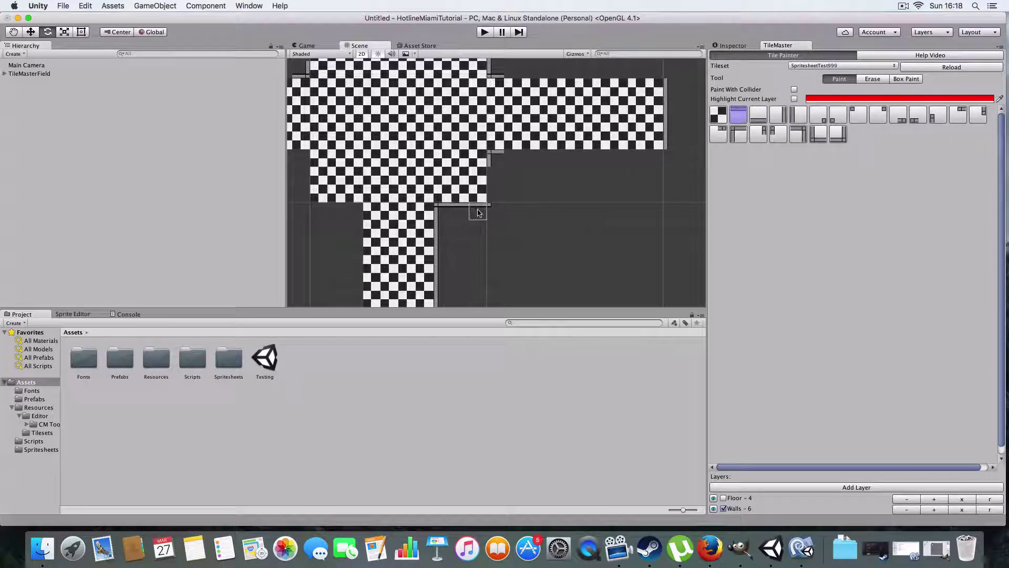
click(797, 114)
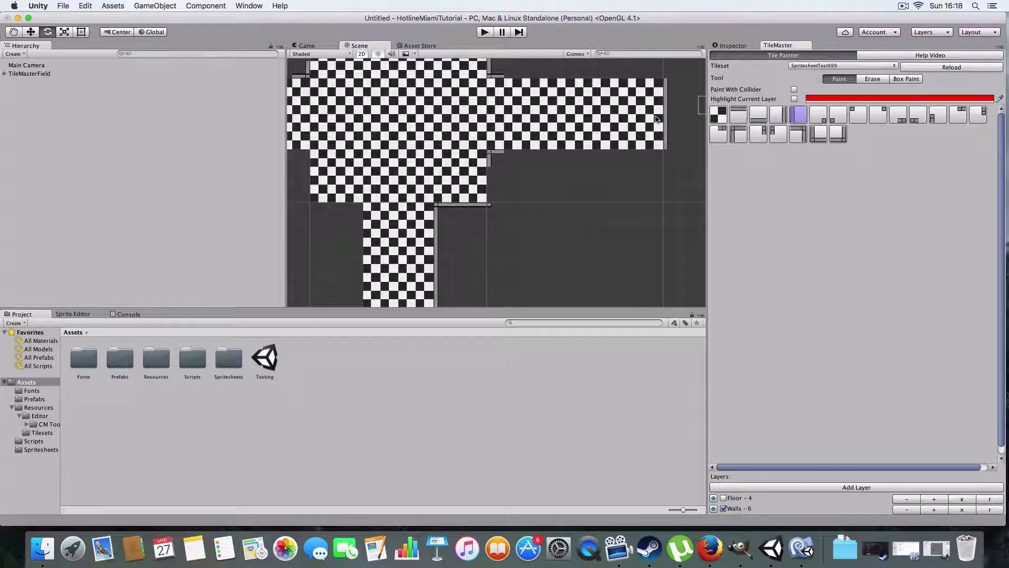
click(494, 181)
Step: Paint a horizontal wall along the right corridor's bottom edge and close its lower outer corner with a small corner tile
click(741, 114)
drag(507, 160, 650, 164)
middle_drag(649, 164, 605, 191)
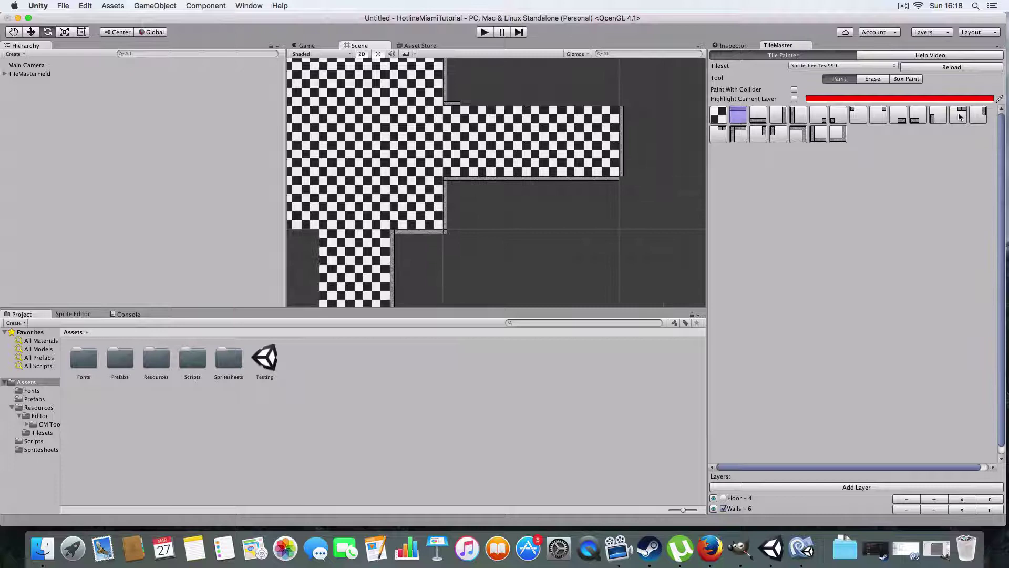
click(865, 113)
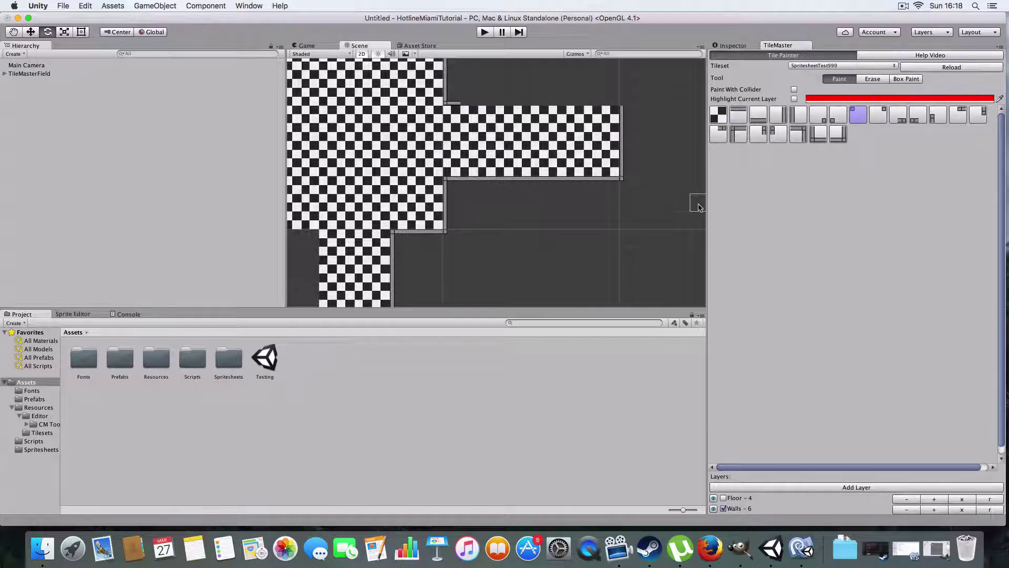
Step: Place a small corner tile at the right corridor's upper outer corner, and paint a horizontal wall along its top edge
middle_drag(664, 169, 635, 203)
click(838, 117)
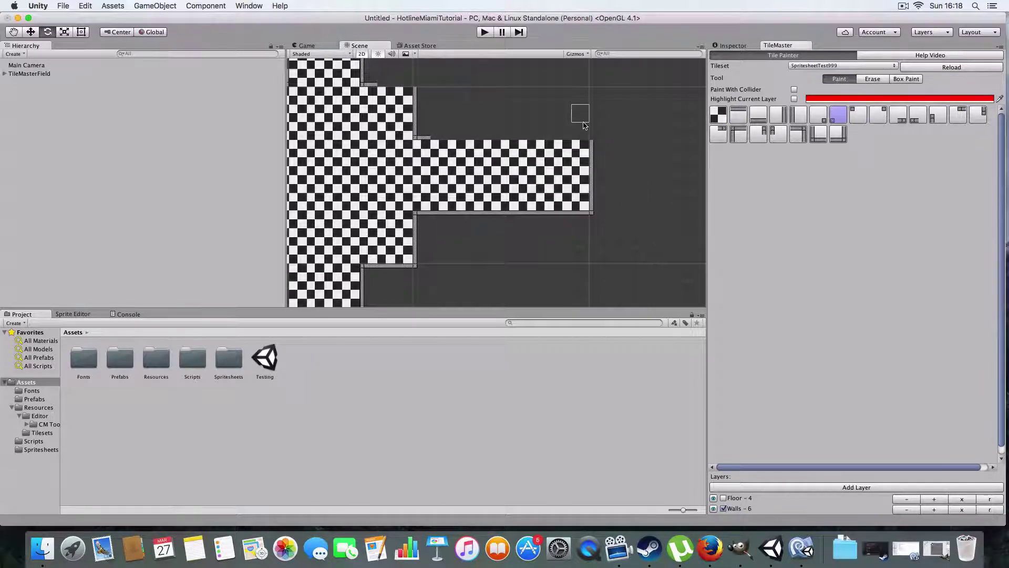
click(756, 120)
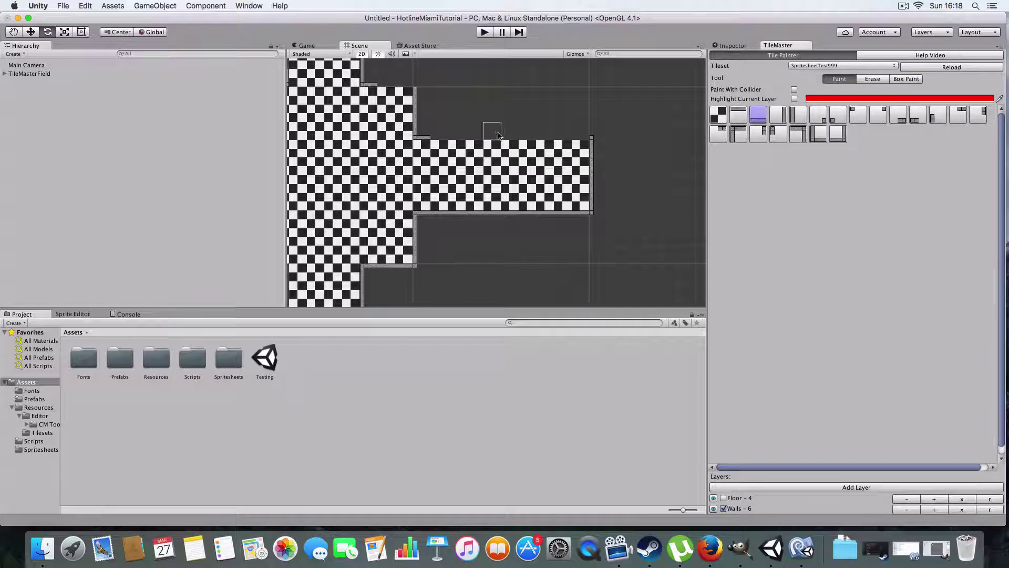
Step: Place a small corner tile at the room's upper-right corner, and extend a horizontal wall from it to the upper corridor
middle_drag(444, 134, 543, 175)
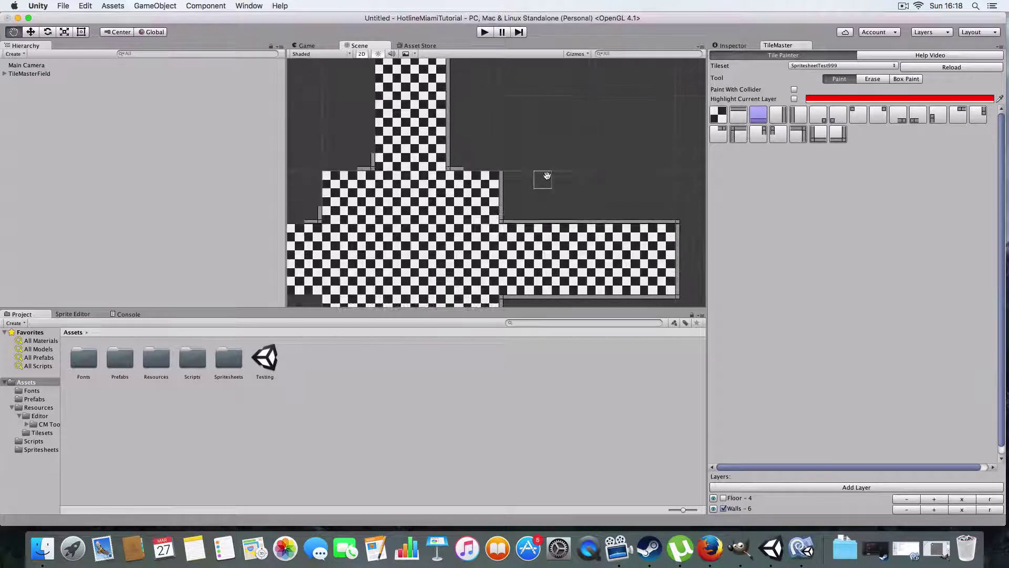
click(884, 115)
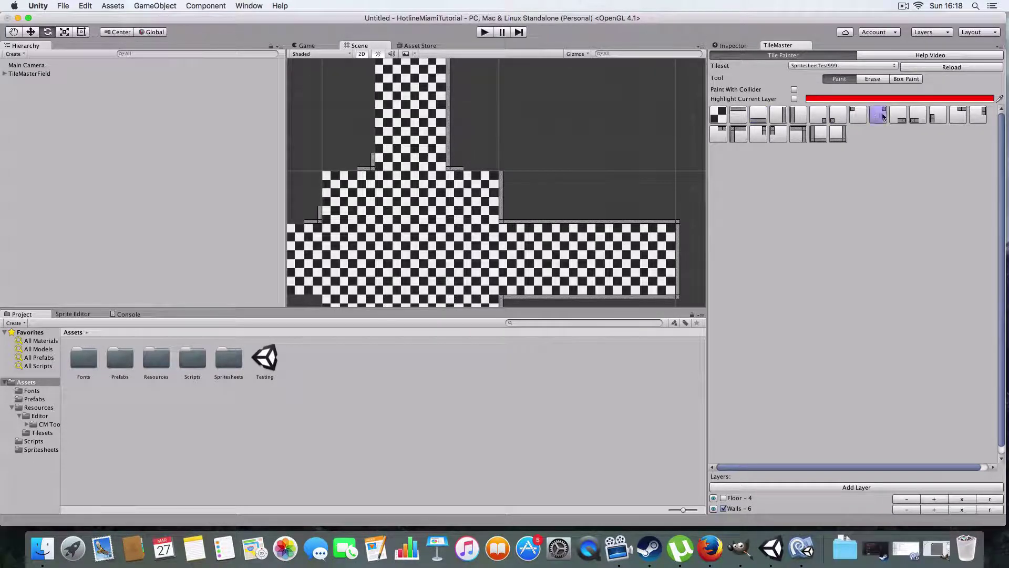
click(862, 115)
click(824, 117)
click(838, 115)
click(839, 117)
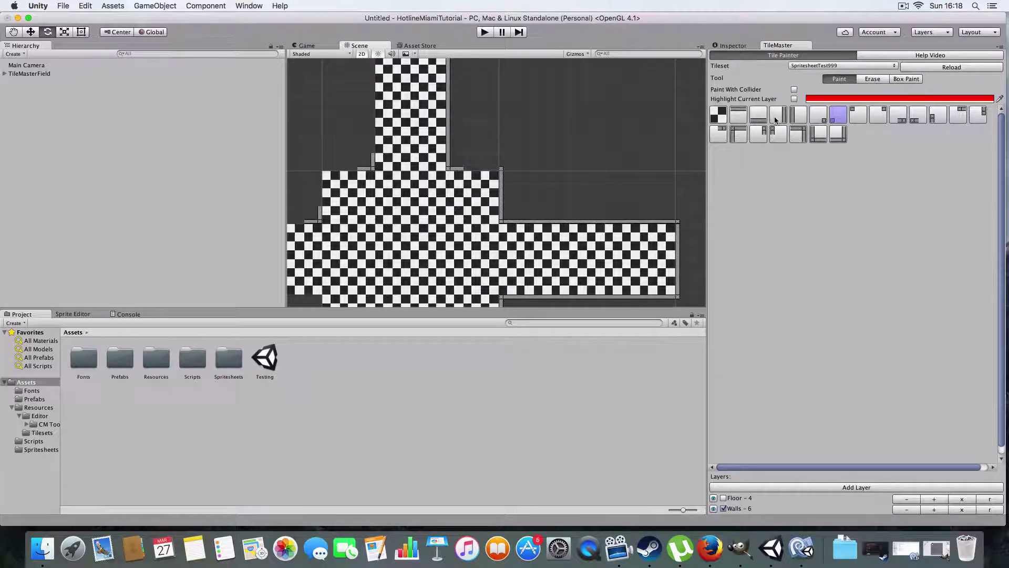
click(758, 115)
Step: Close the TileMaster painter
middle_drag(521, 130, 537, 198)
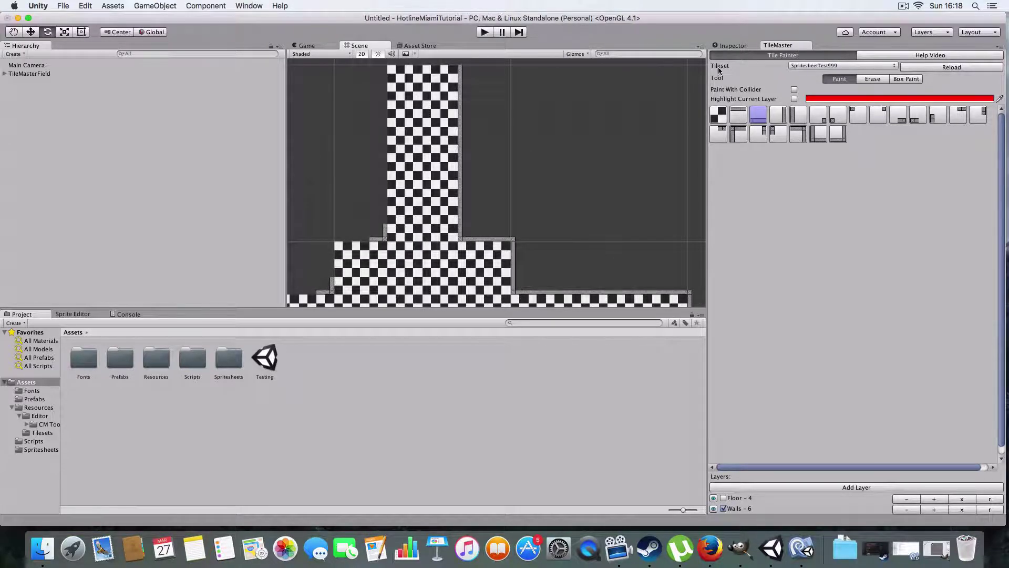
scroll(571, 212, down, 3)
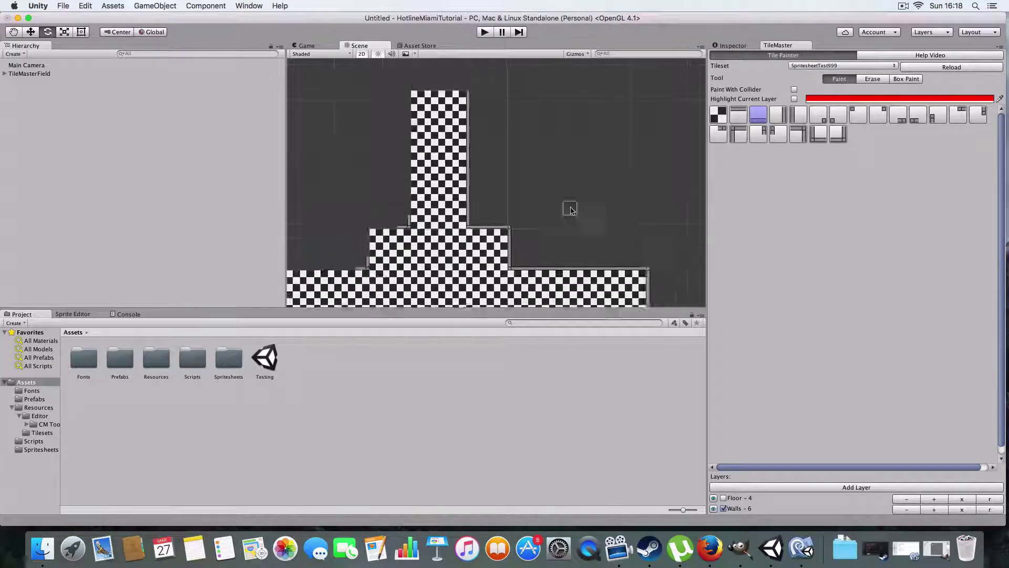
right_click(773, 50)
click(788, 61)
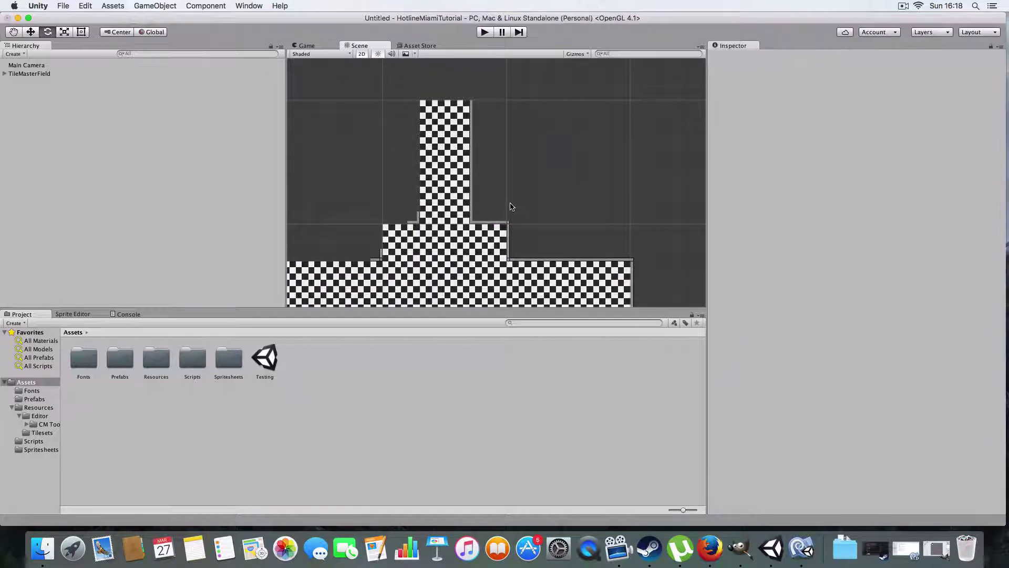
Step: Examine the painted floor and walls across the room and corridors, and select the Scripts folder in the project assets
scroll(476, 197, down, 5)
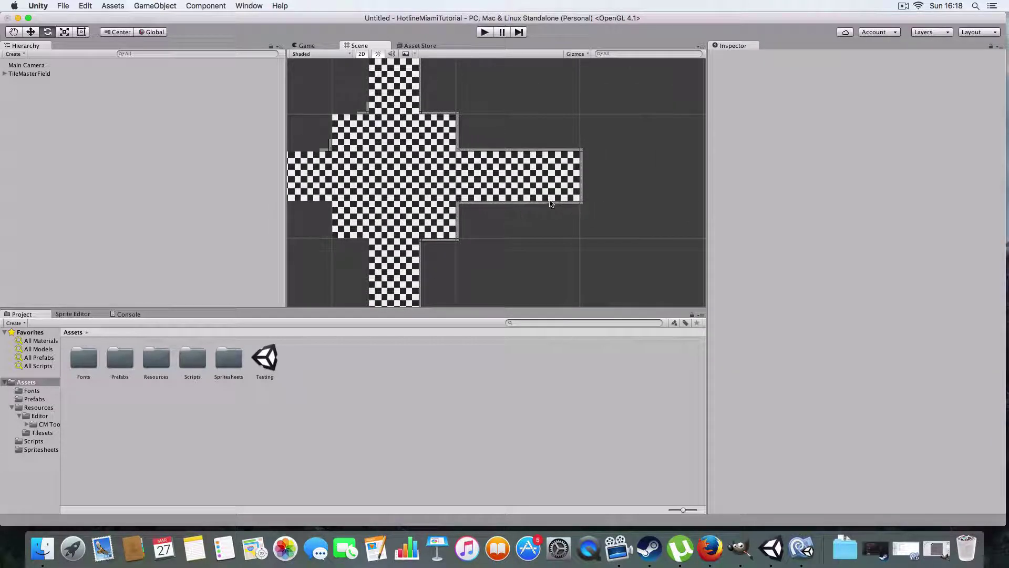
scroll(442, 245, down, 10)
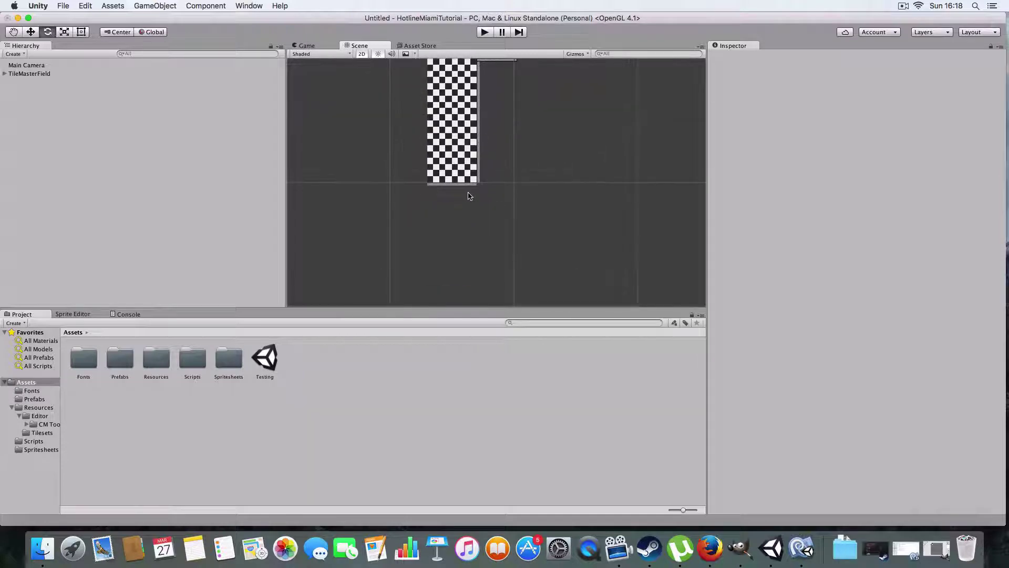
scroll(469, 196, up, 10)
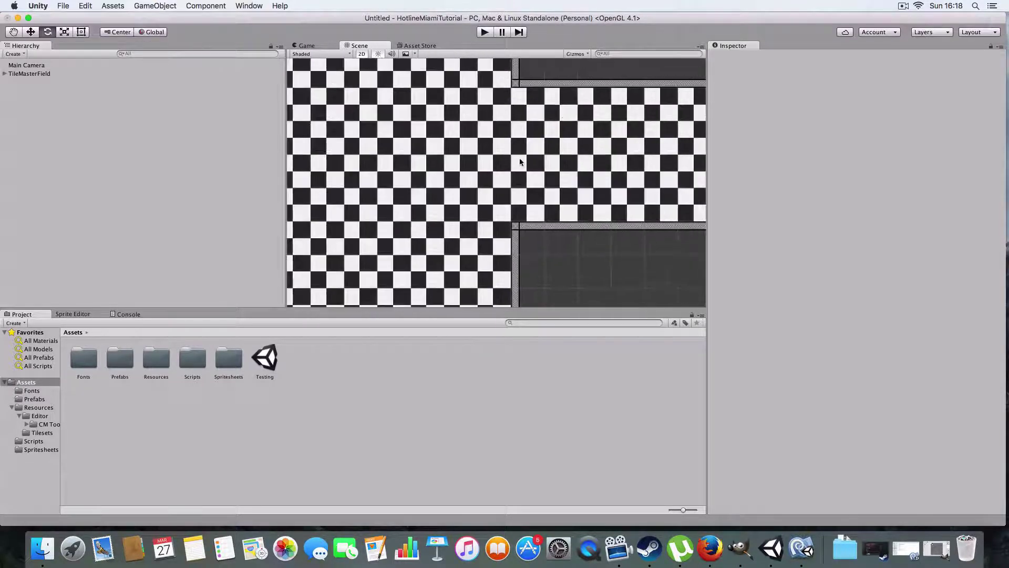
scroll(520, 162, up, 5)
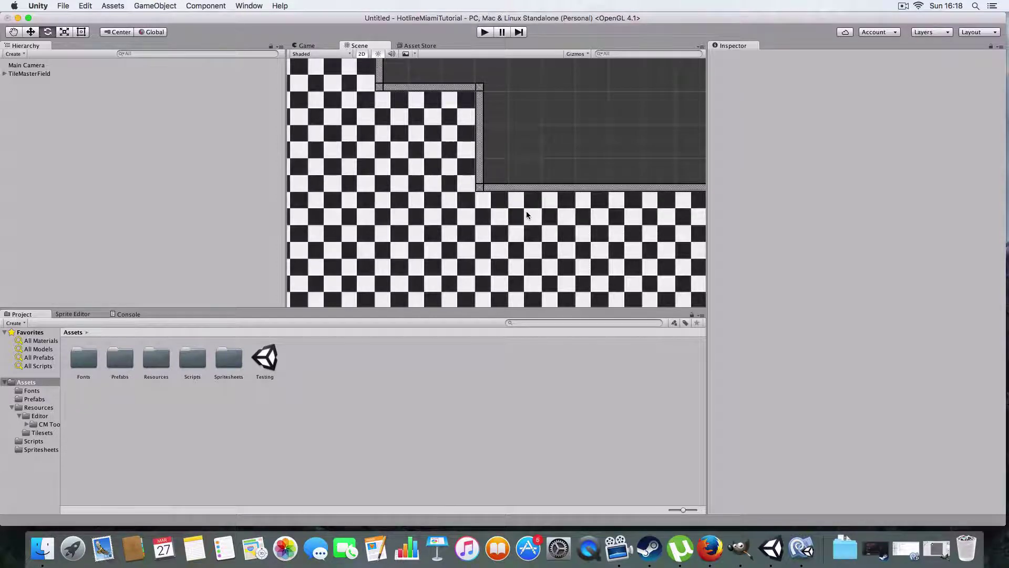
scroll(527, 215, down, 5)
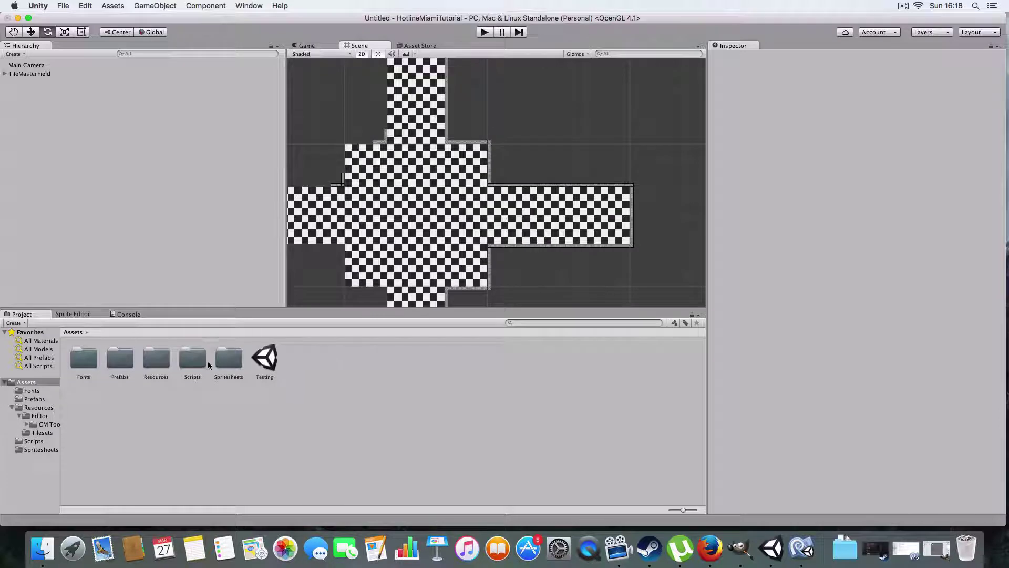
click(195, 362)
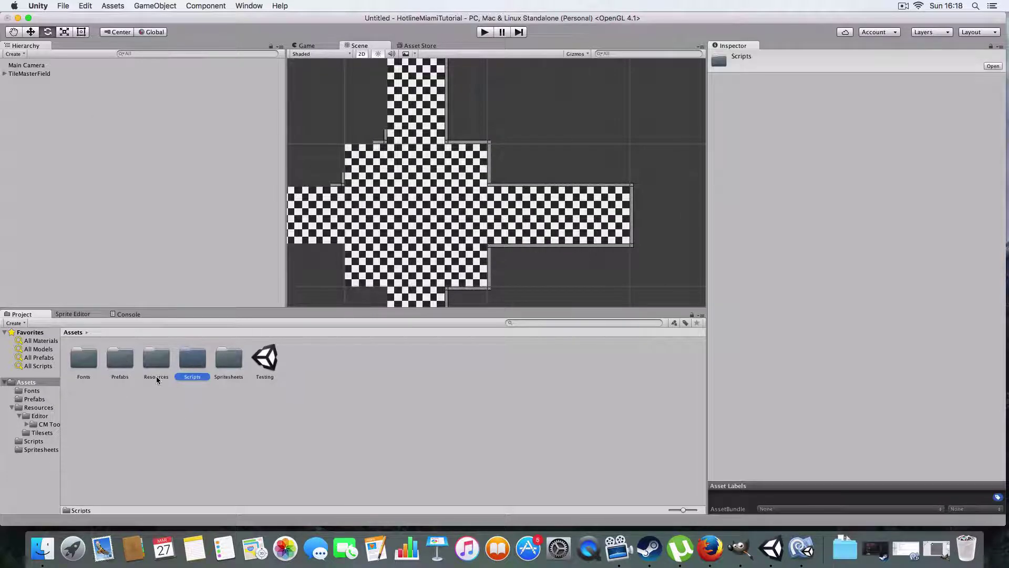
scroll(444, 204, down, 2)
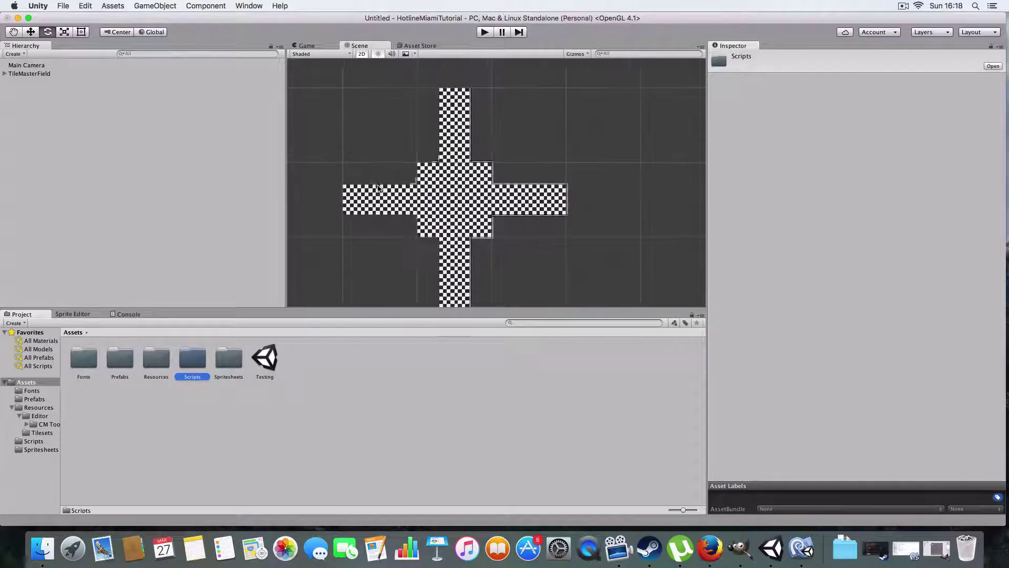
Step: Place a WallPrefab from the Prefabs folder into the scene and align it vertically with the right corridor's upper wall at Y -2.8
scroll(444, 204, up, 8)
scroll(499, 189, down, 7)
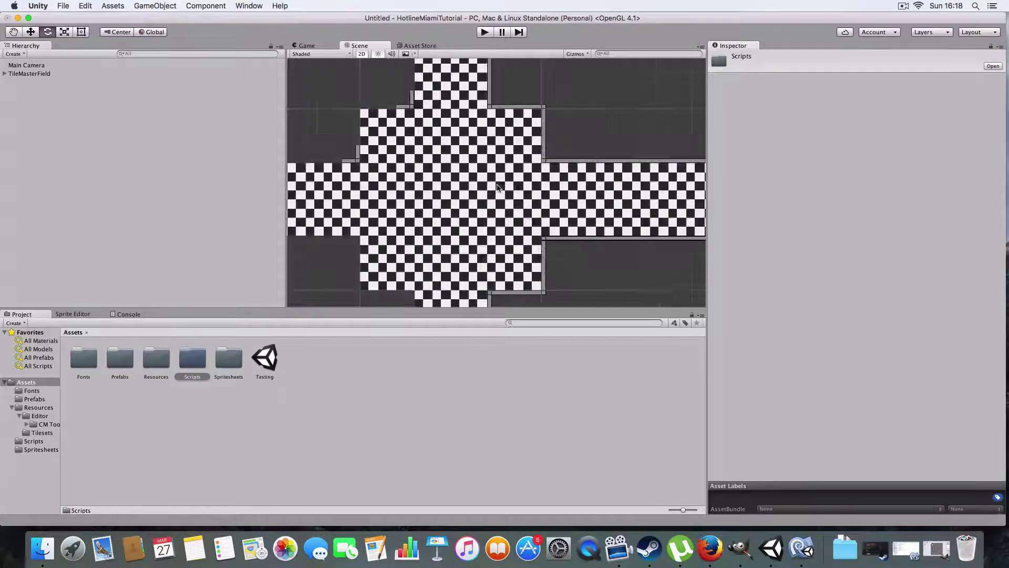
middle_drag(498, 185, 511, 300)
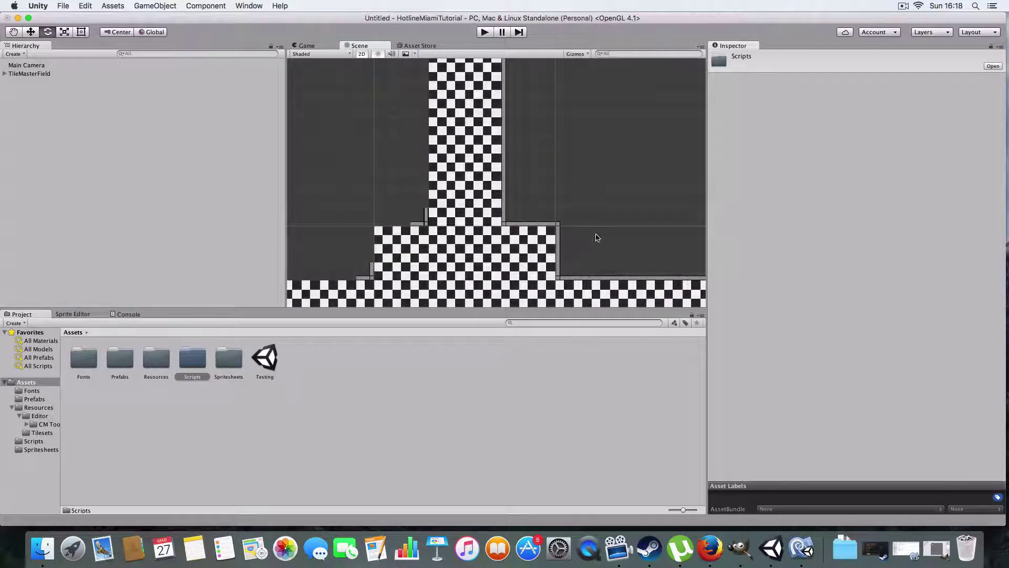
middle_drag(597, 238, 442, 145)
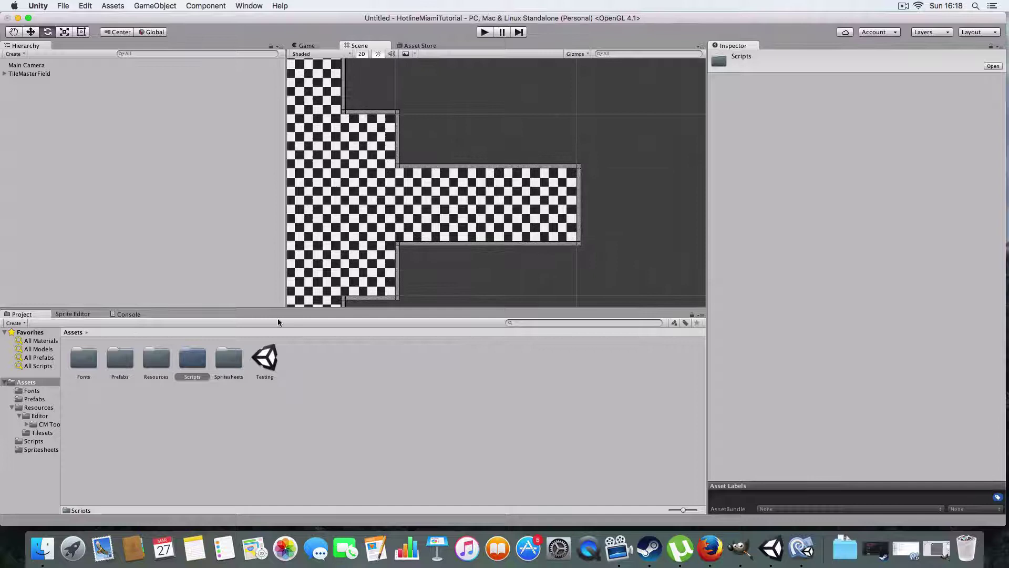
double_click(120, 363)
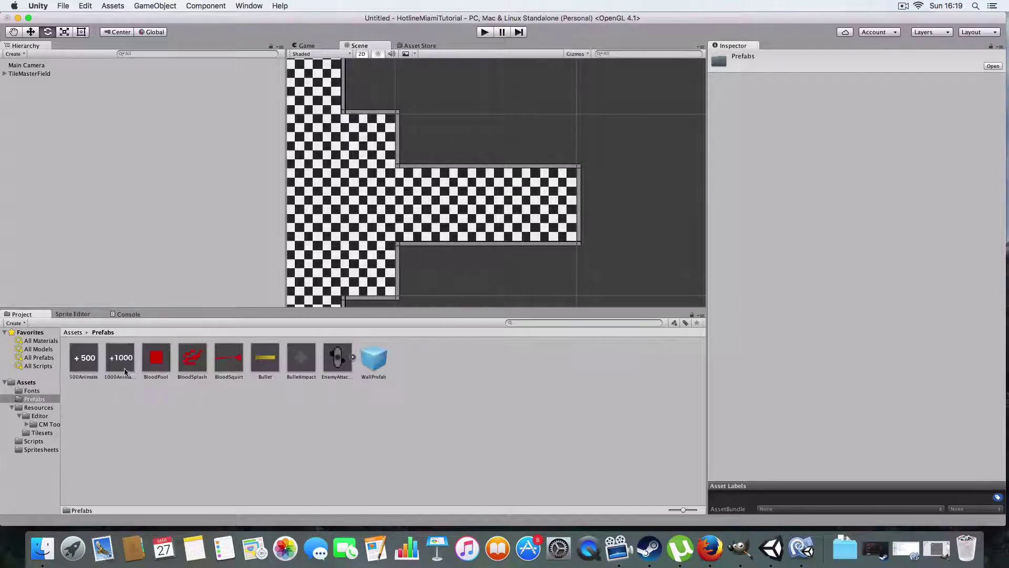
click(372, 373)
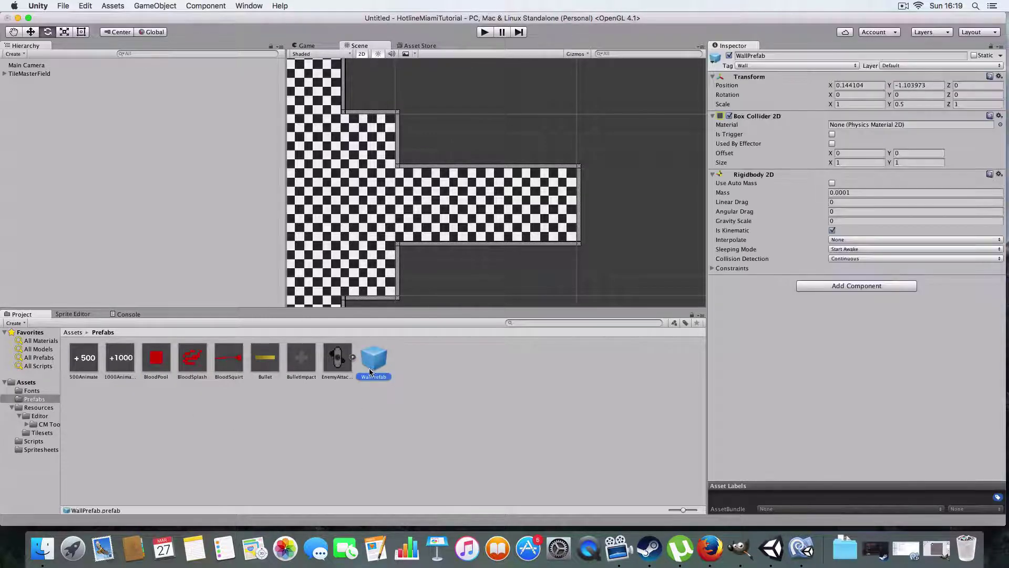
drag(369, 371, 482, 180)
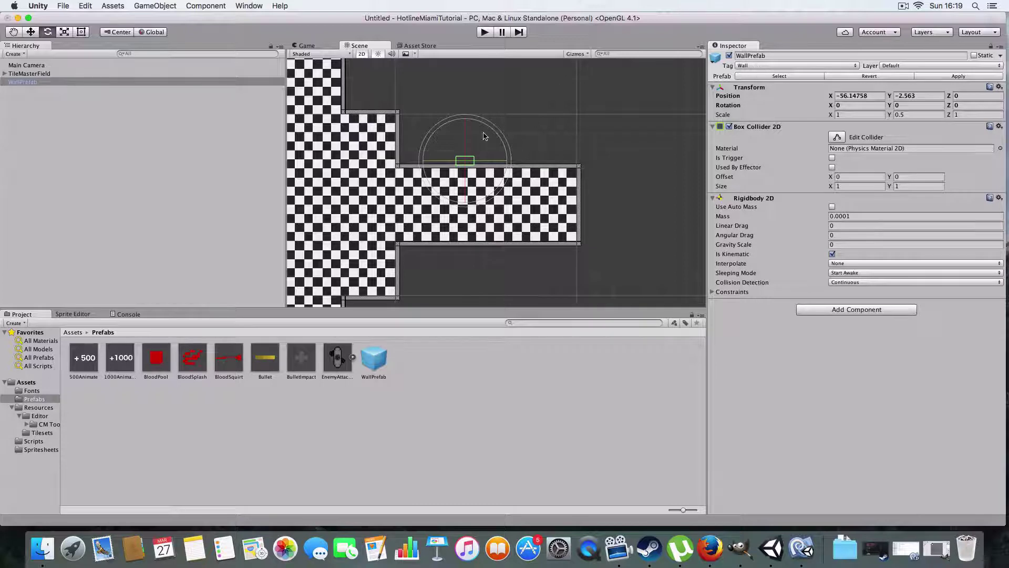
click(30, 33)
drag(465, 119, 466, 123)
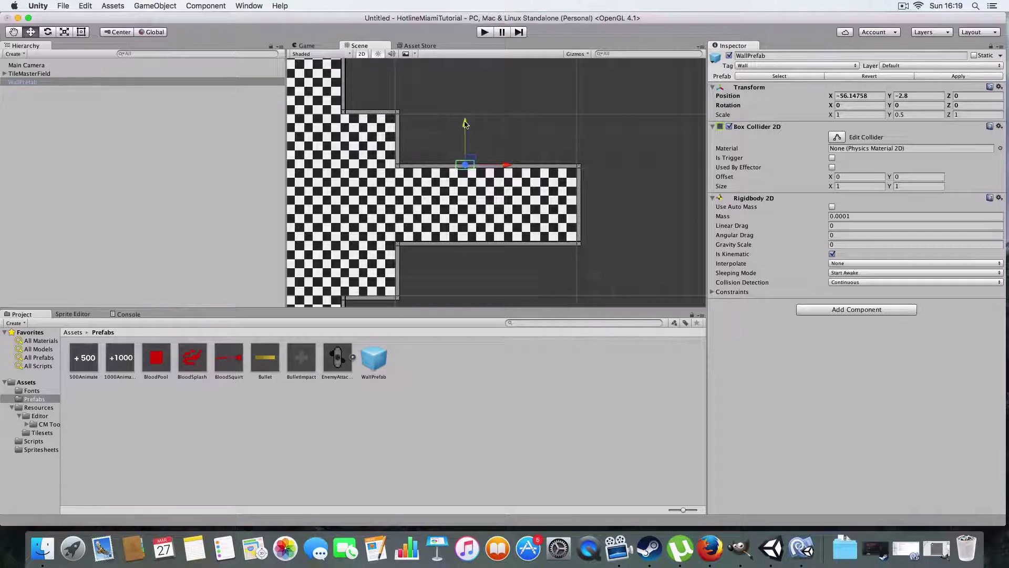
Step: Set the wall collider's X scale to 11 and shift it along the right corridor's upper wall to X -54.52
click(861, 115)
text(9)
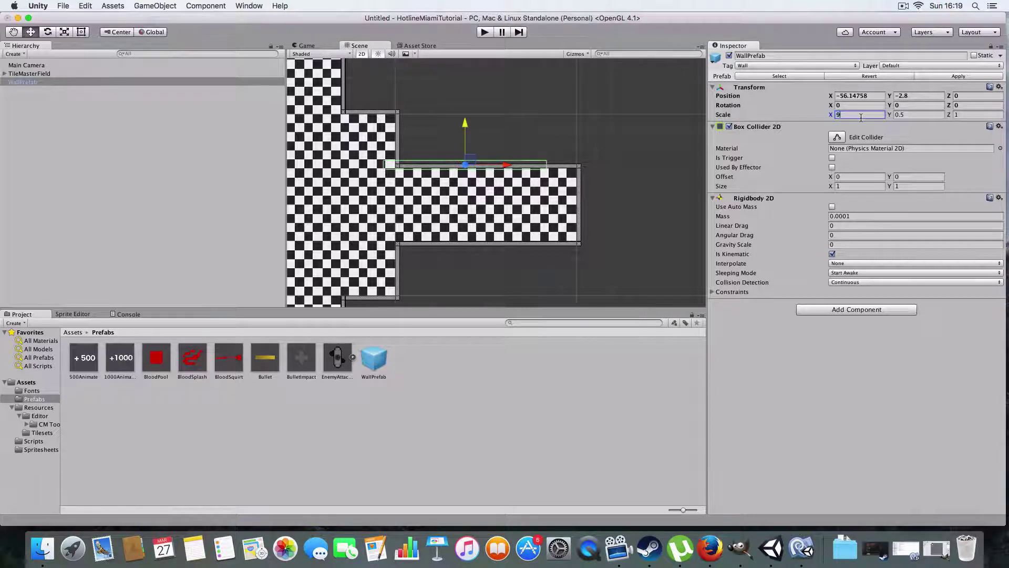
drag(507, 166, 529, 172)
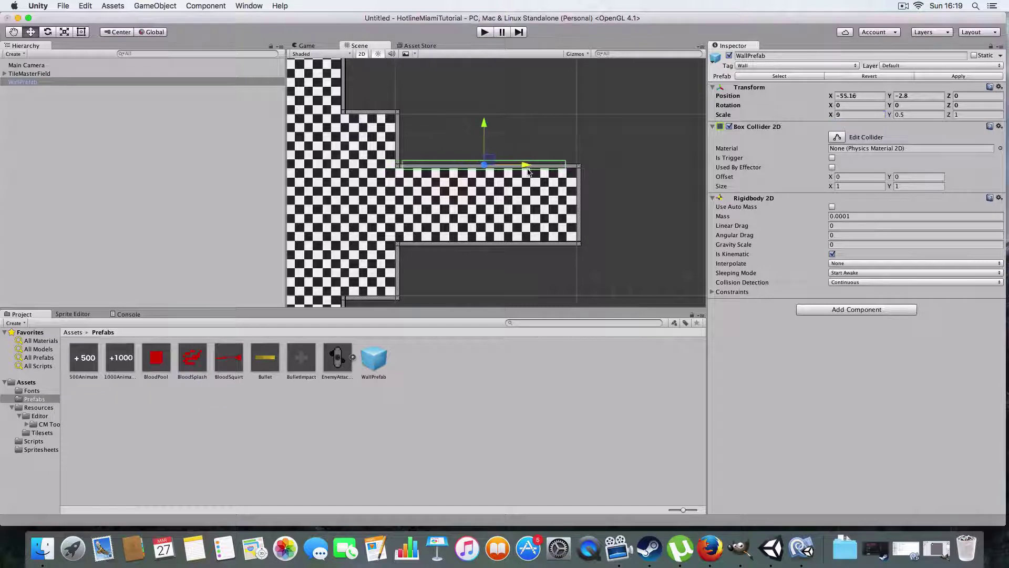
click(850, 115)
text(11)
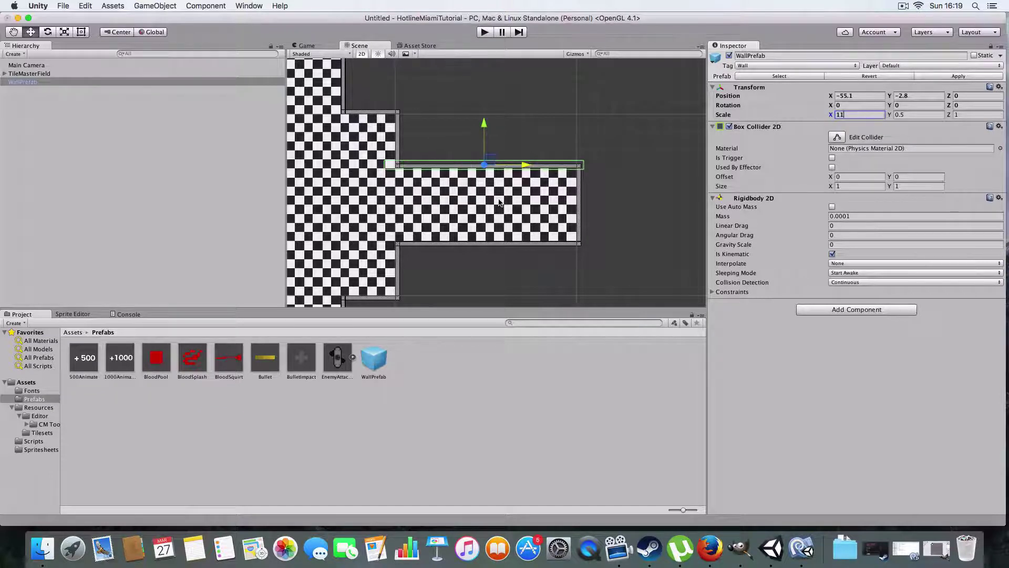
drag(525, 165, 536, 166)
Step: Open the Testing scene from the project assets, discarding the changes to the untitled scene
key(q)
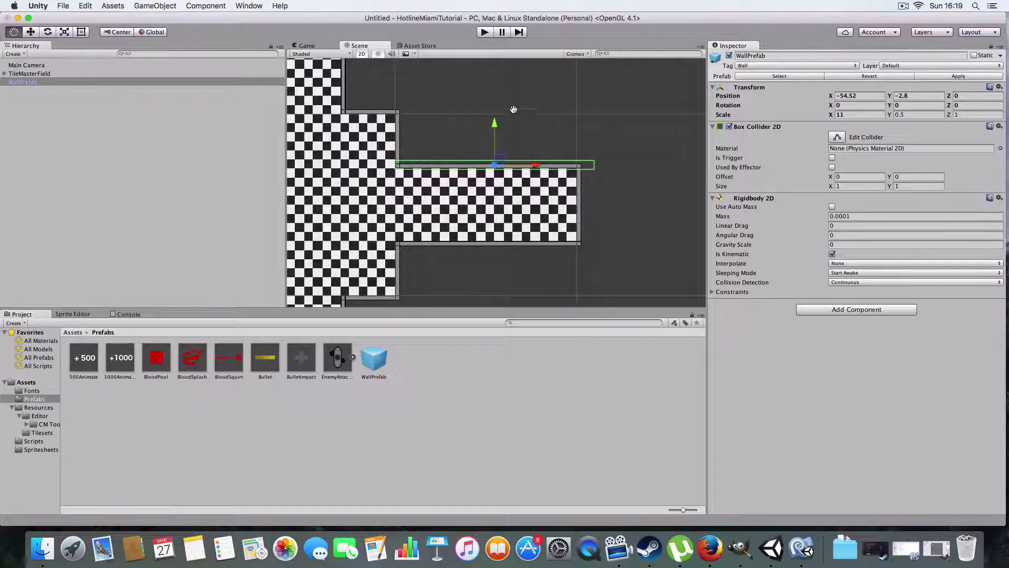
middle_drag(513, 109, 520, 135)
middle_drag(438, 183, 438, 121)
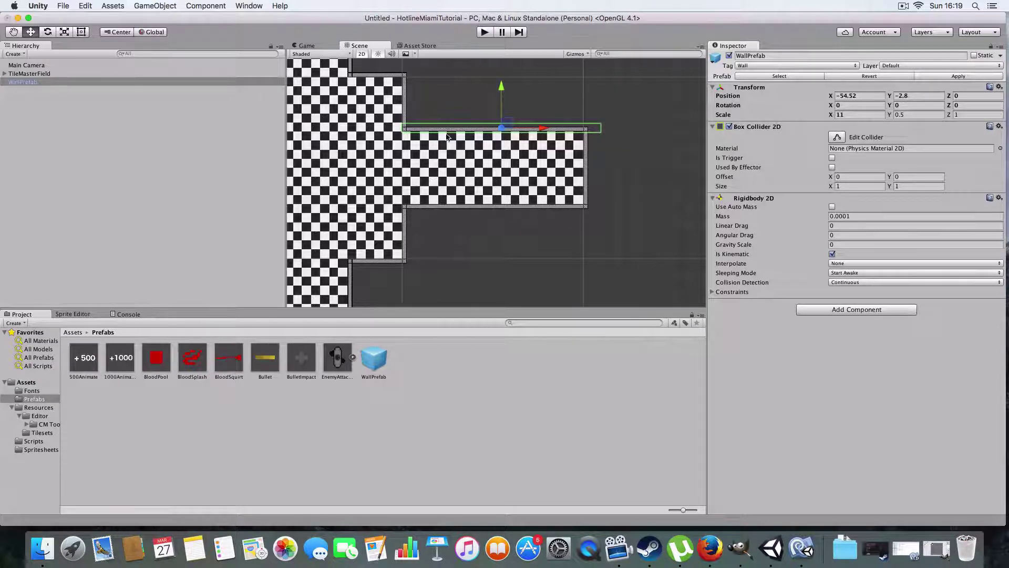
scroll(505, 152, down, 5)
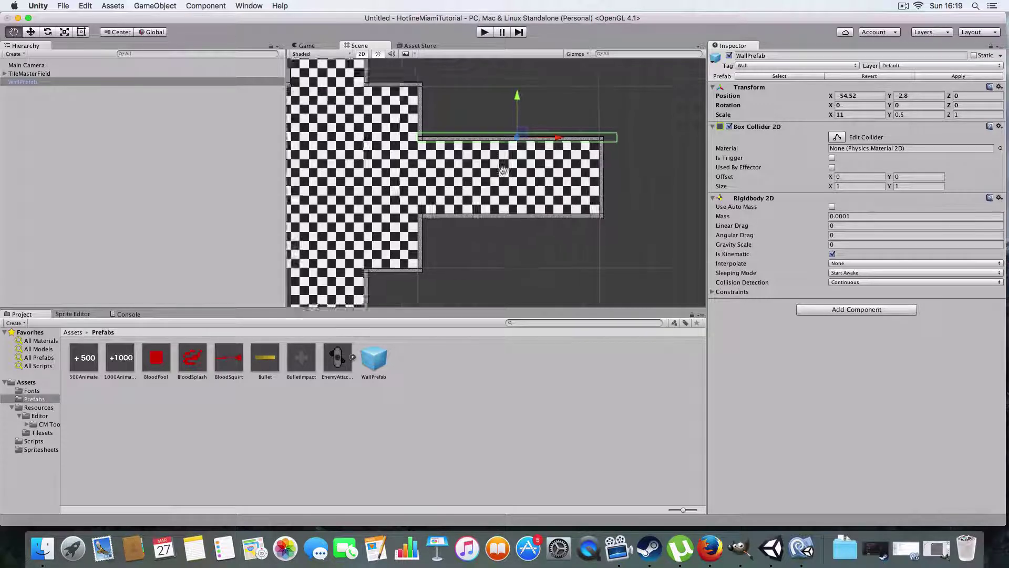
scroll(460, 137, up, 10)
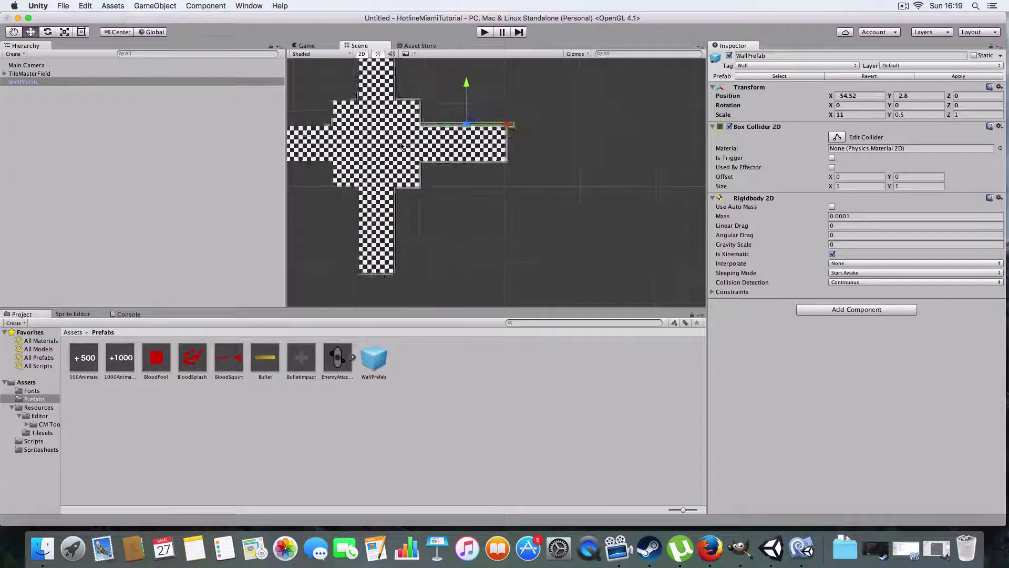
middle_drag(436, 204, 493, 252)
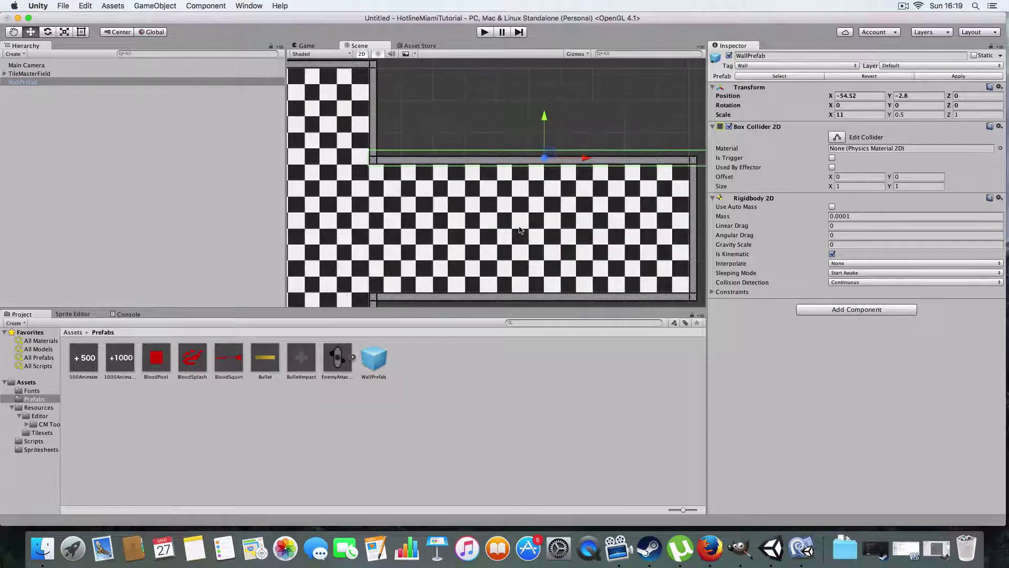
click(72, 332)
double_click(263, 359)
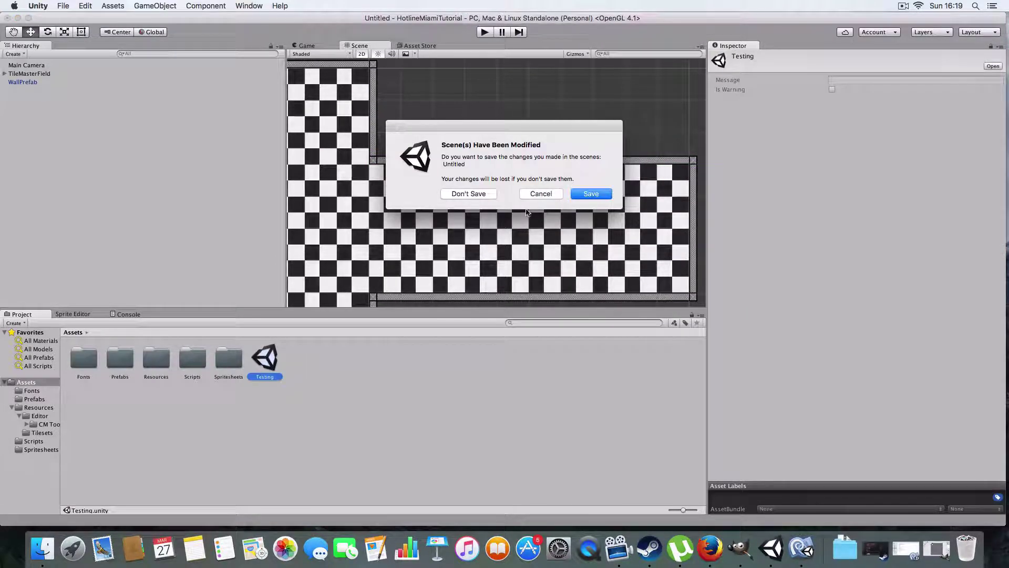
click(469, 194)
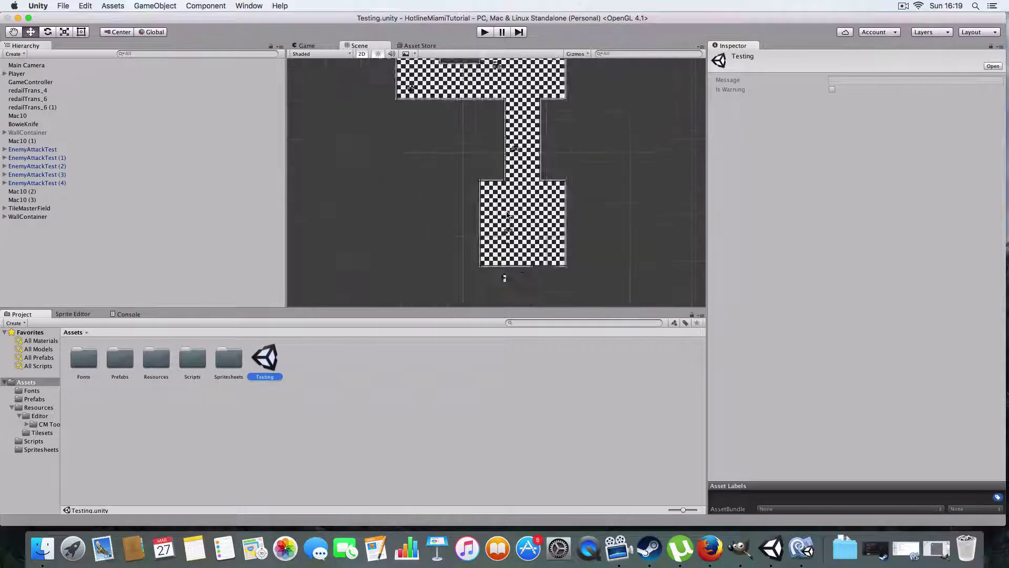
Step: Run the Testing scene, move the player to the Mac10 outside the lower room, and shoot the enemy near its entrance
click(484, 32)
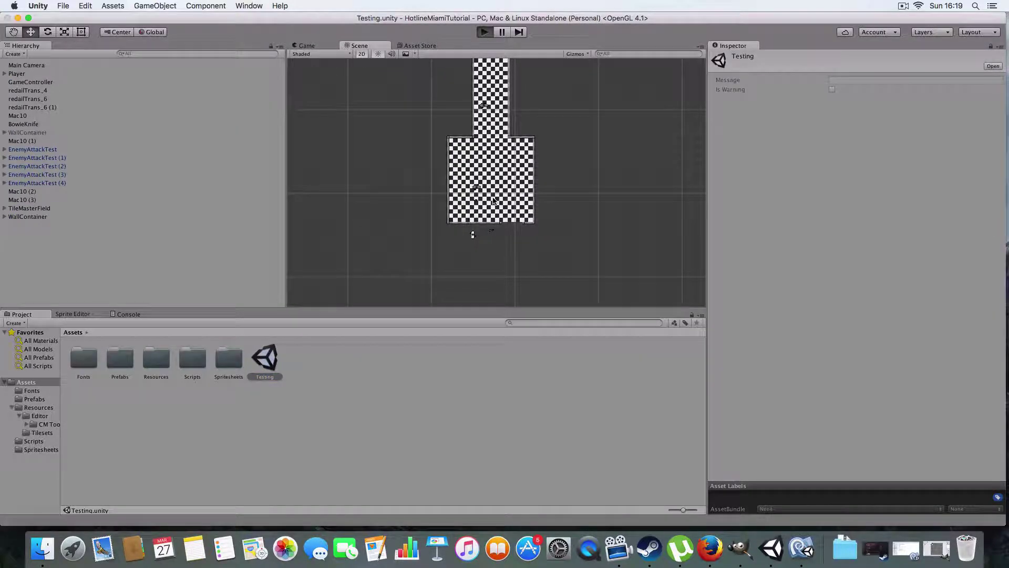
key(d)
key(s)
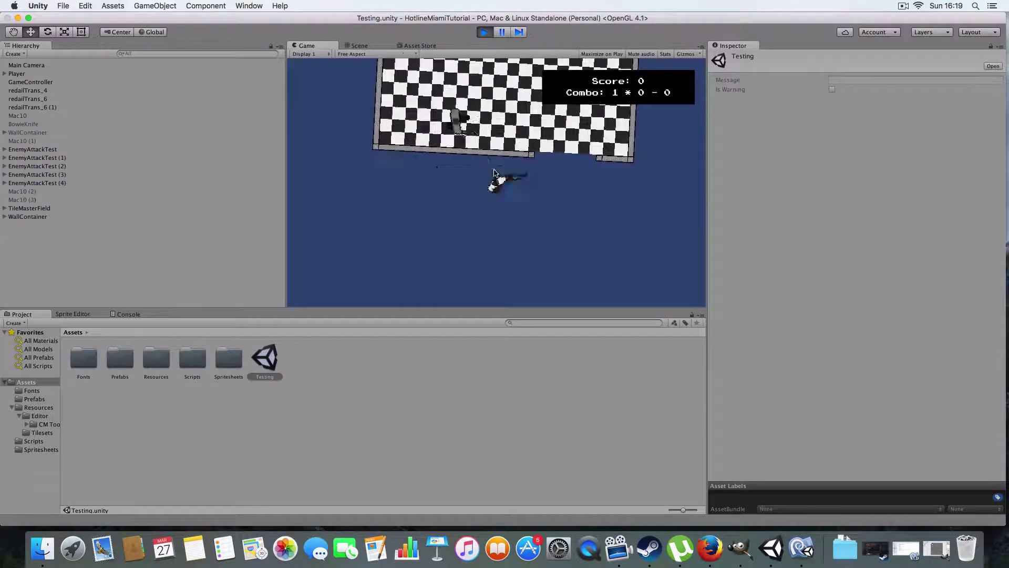
key(d)
click(482, 129)
key(w)
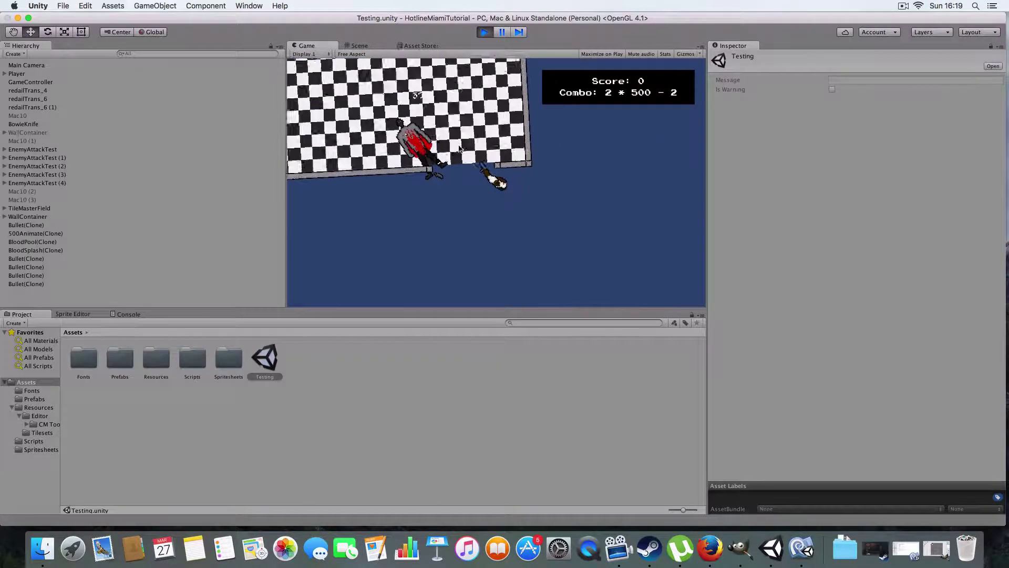
Step: Look ahead with the player and advance through the lower room to the corridor above it
key(a)
key(w)
key(shift)
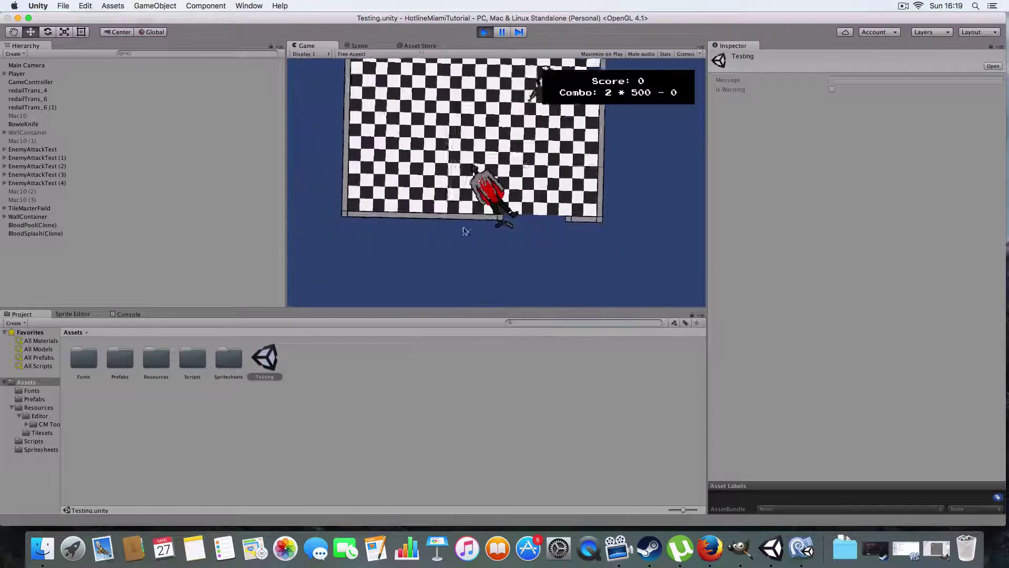
key(w)
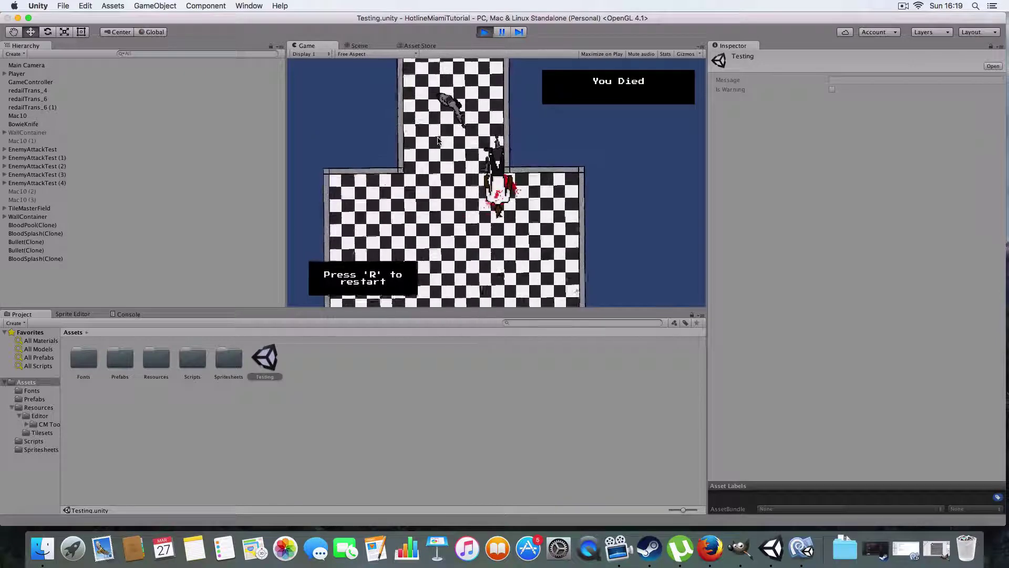
Step: Restart the level, move the player outside the lower room's left wall, and look ahead across the room
key(r)
key(a)
key(w)
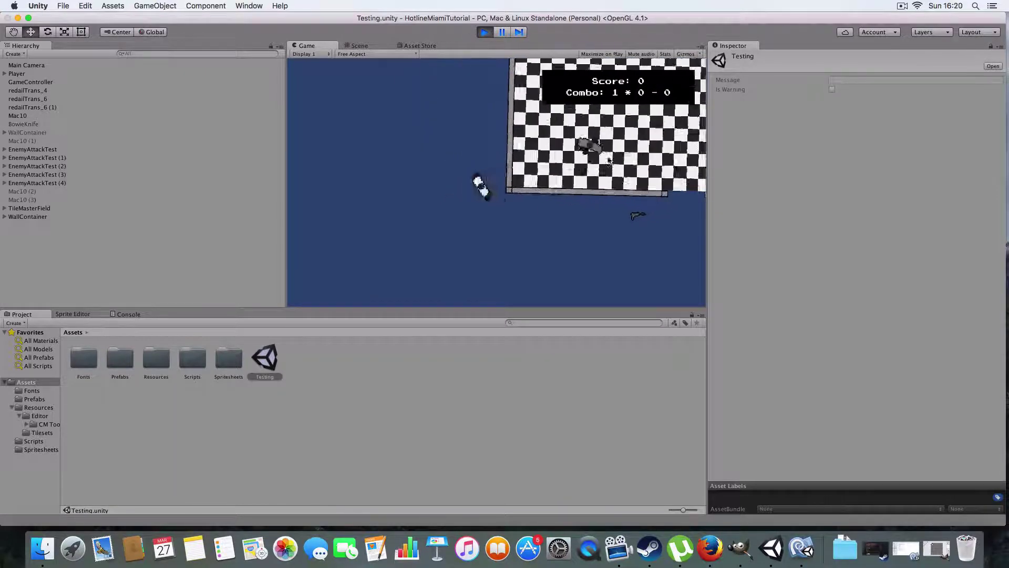
key(shift)
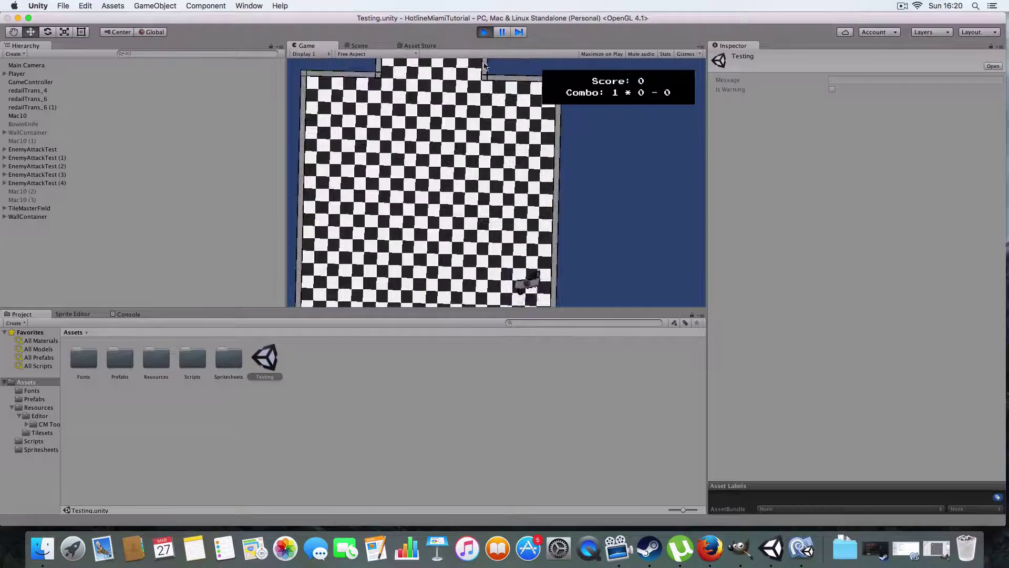
key(r)
Step: Inspect the TileMasterField object and the WallContainer's colliders in the scene view while the game runs
click(359, 45)
click(319, 46)
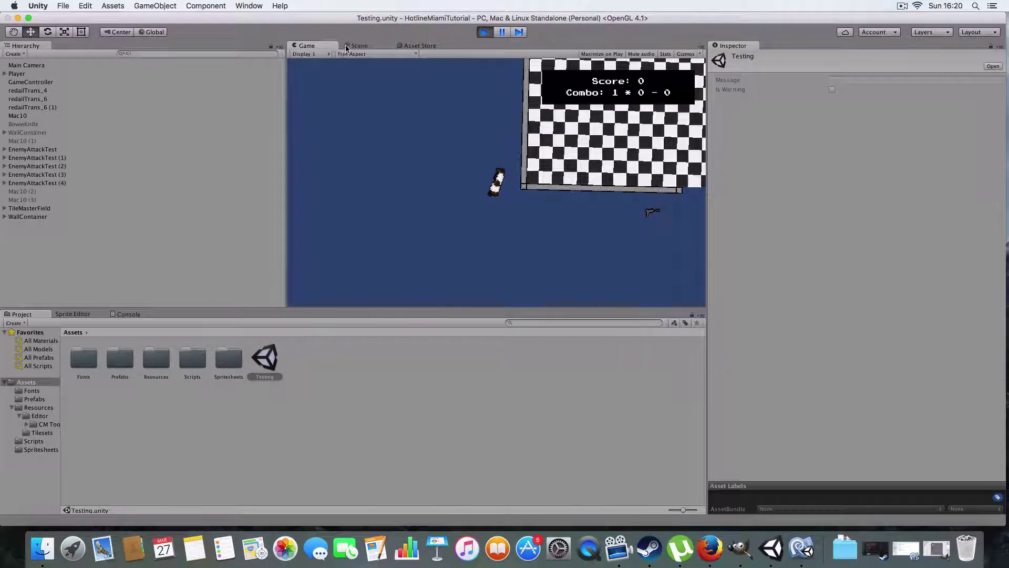
click(348, 47)
click(51, 208)
click(41, 216)
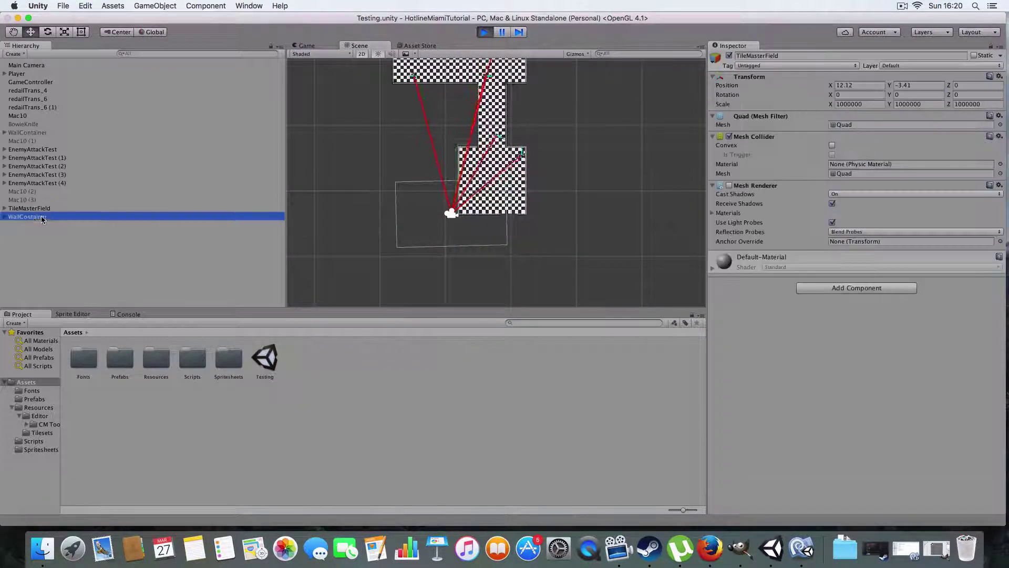
click(10, 217)
scroll(528, 144, up, 3)
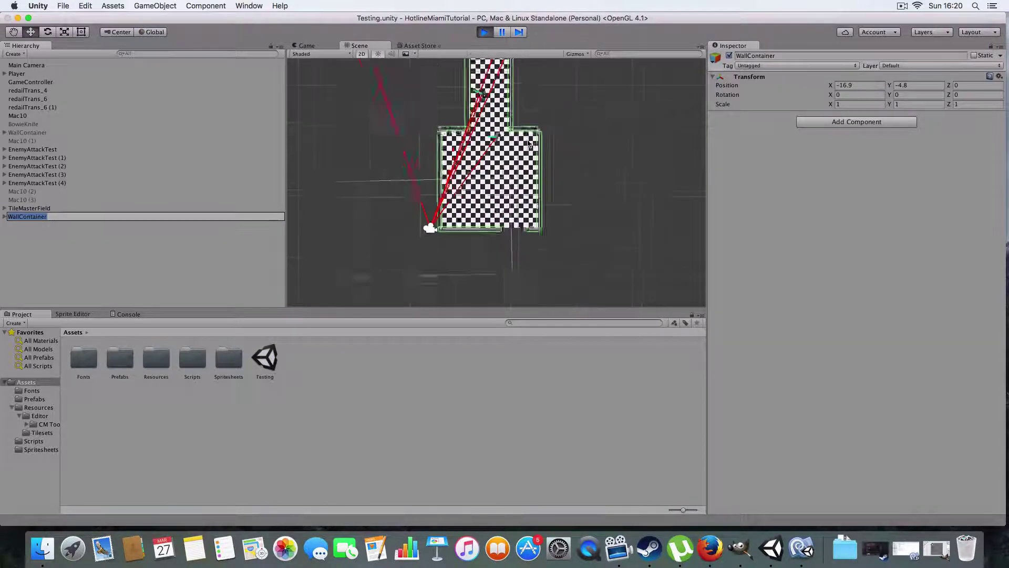
click(54, 258)
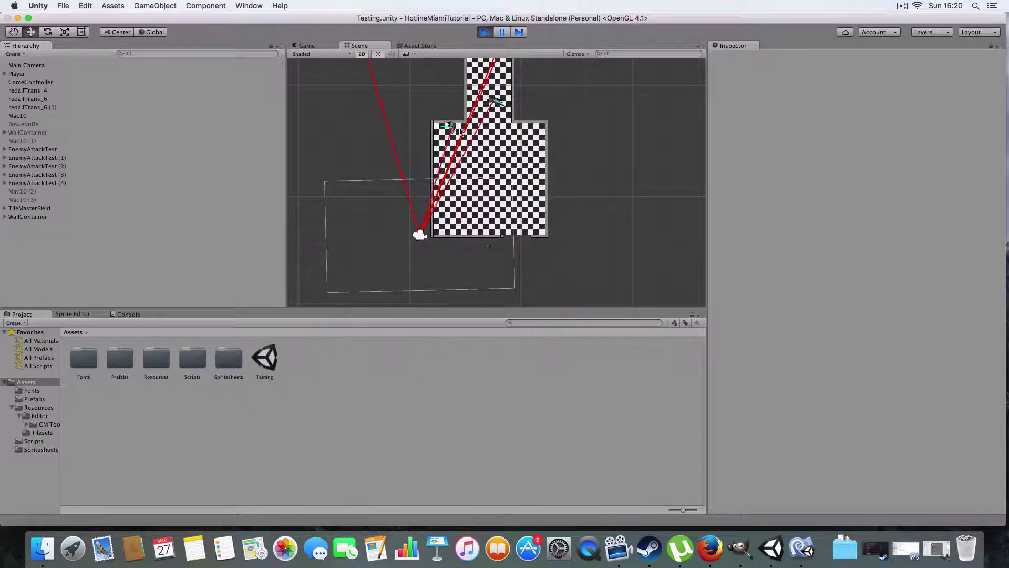
Step: Examine the enemies and their sight lines through the rooms and corridors of the running level, and return to the game view
scroll(462, 129, up, 2)
middle_drag(436, 116, 408, 59)
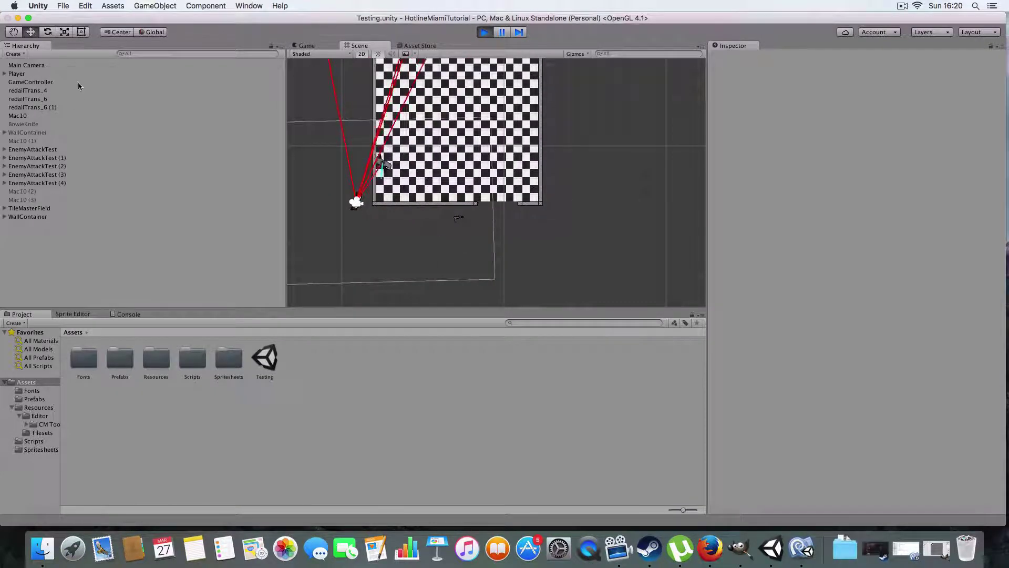
middle_drag(445, 164, 520, 348)
middle_drag(455, 60, 540, 191)
scroll(523, 186, up, 5)
middle_drag(473, 210, 743, 205)
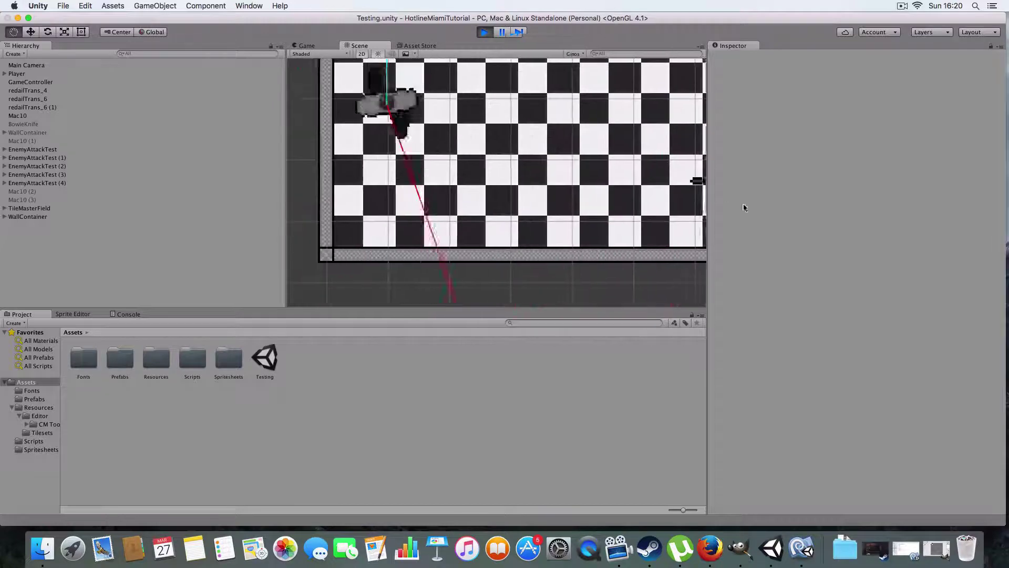
scroll(512, 199, down, 2)
middle_drag(515, 216, 501, 326)
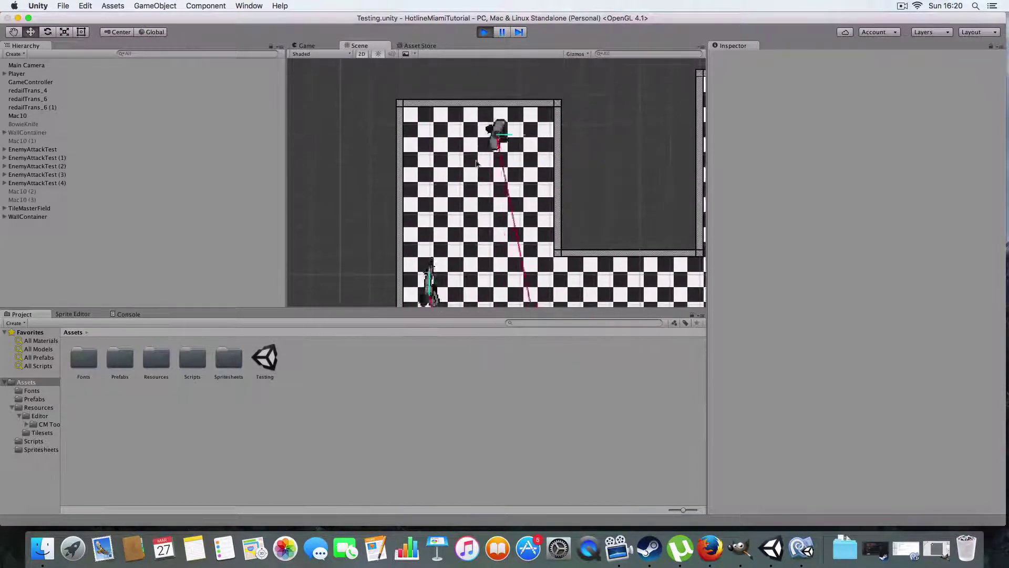
middle_drag(577, 241, 459, 153)
scroll(459, 153, down, 3)
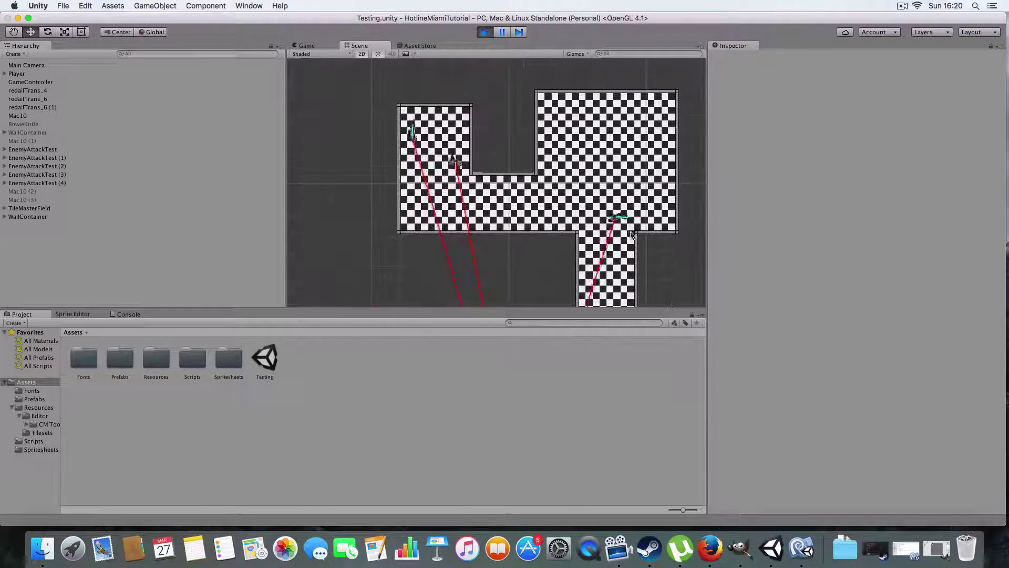
middle_drag(625, 226, 474, 101)
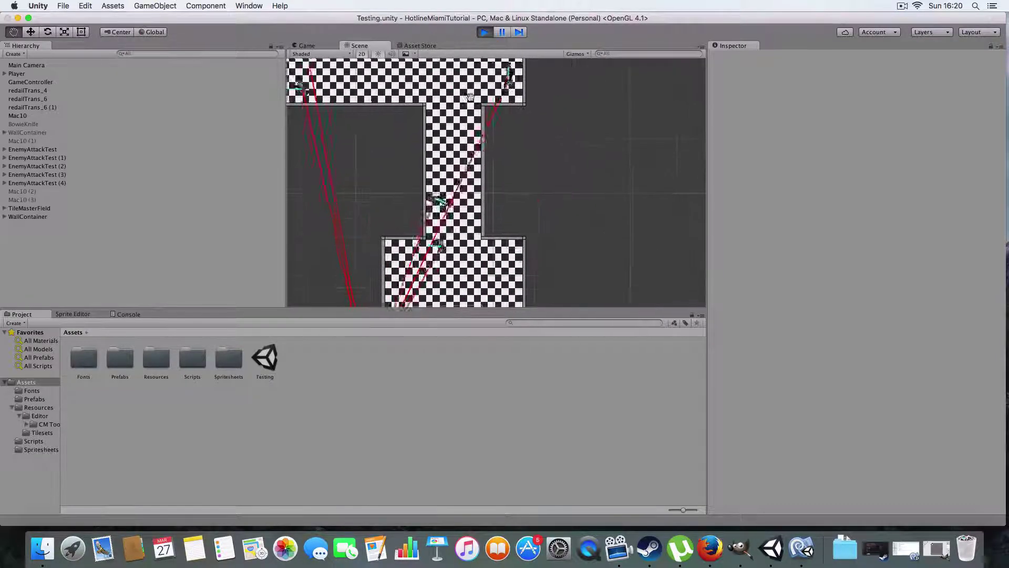
middle_drag(517, 272, 482, 171)
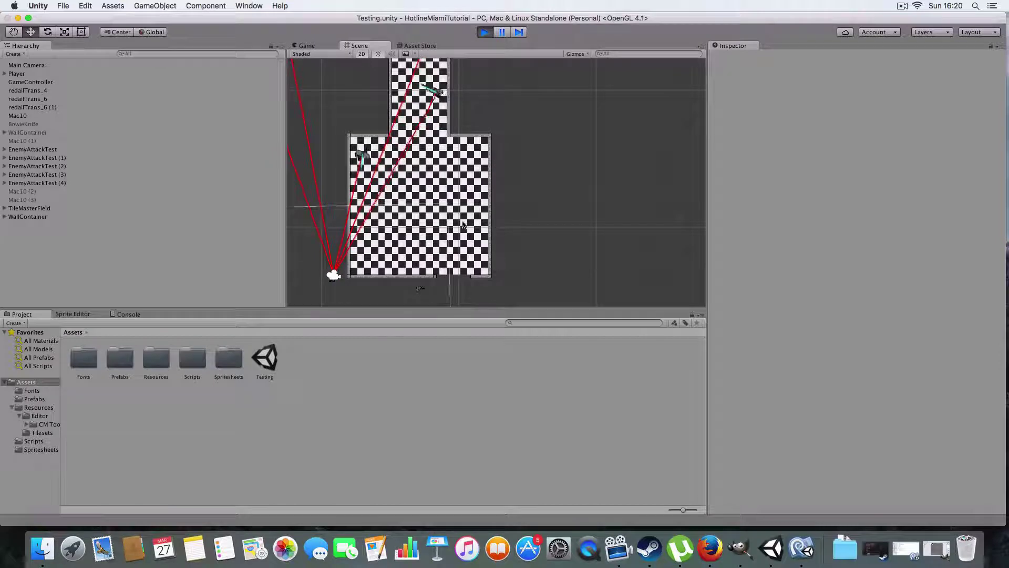
middle_drag(466, 295, 448, 204)
click(316, 49)
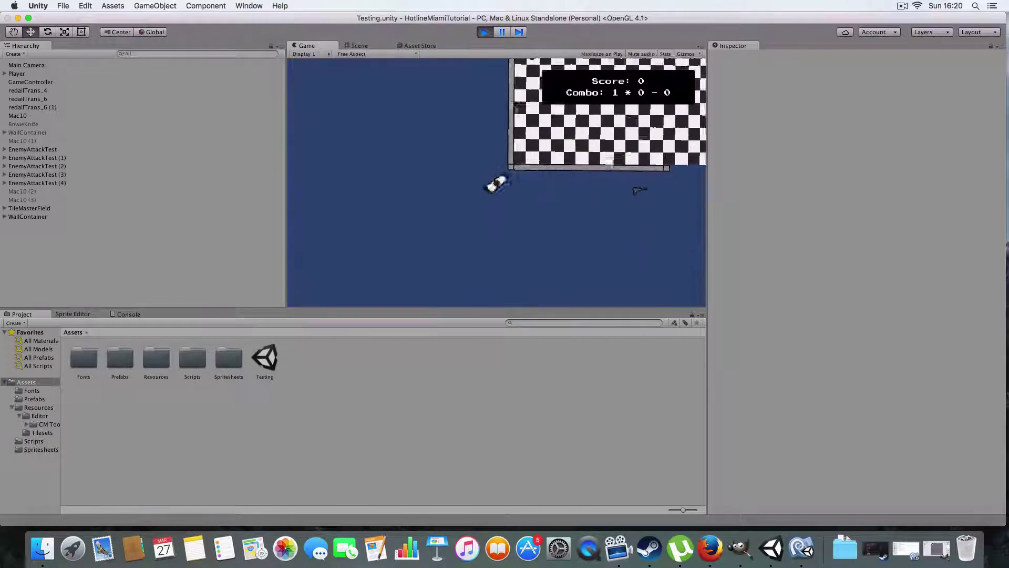
Step: Pick up the Mac10, enter the lower room, and shoot the enemies there and in the corridor above
key(w)
click(308, 157)
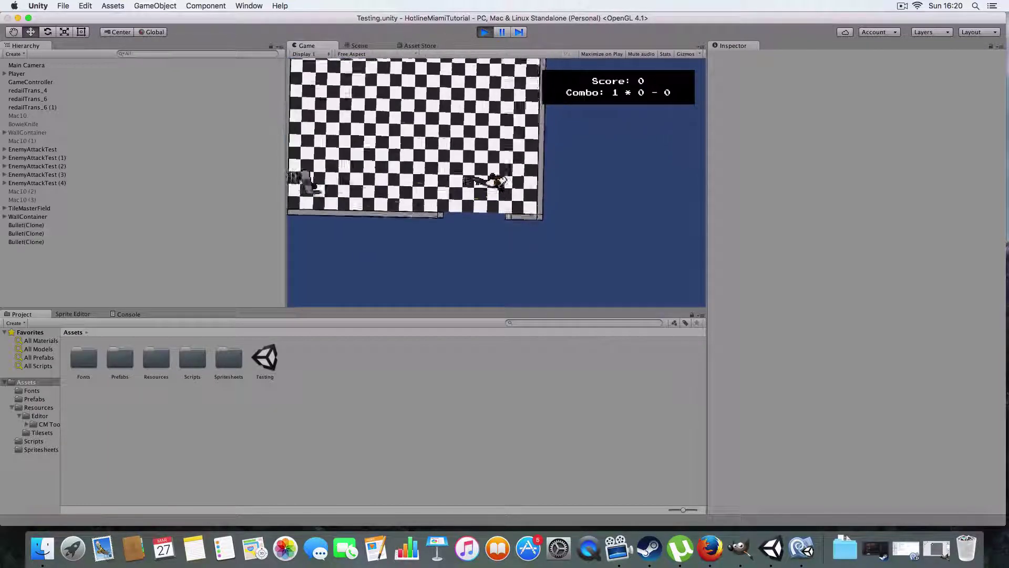
key(a)
click(492, 78)
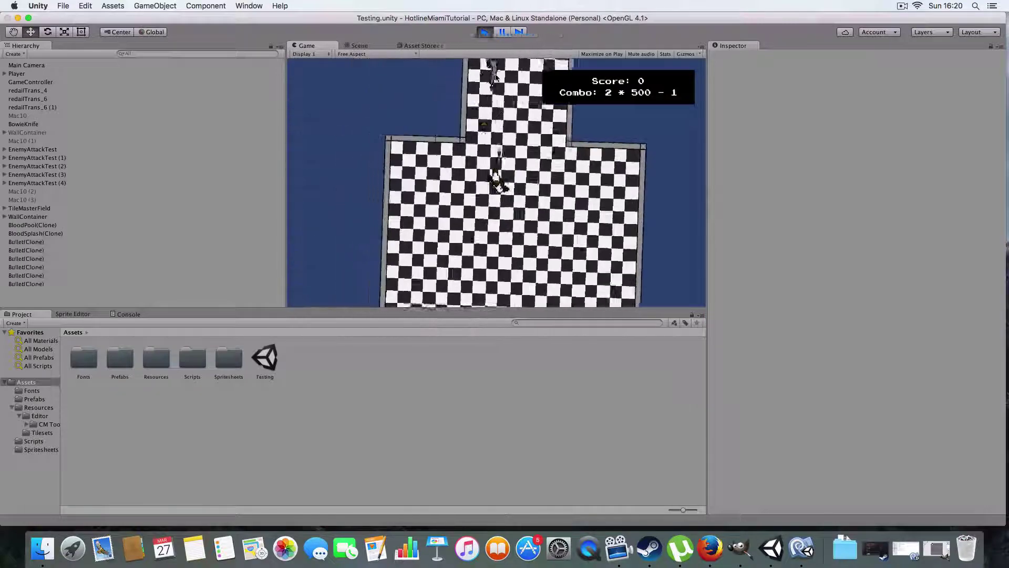
key(d)
key(w)
key(w)
key(a)
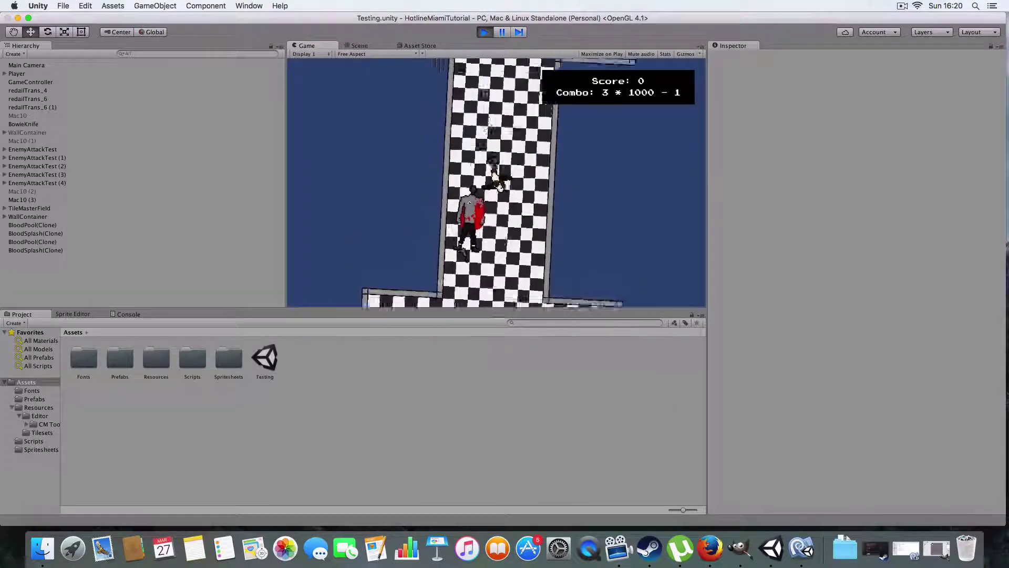
Step: Advance up the corridor into the upper room and shoot the enemies at its left opening and in the side corridor
key(d)
click(396, 113)
key(w)
key(a)
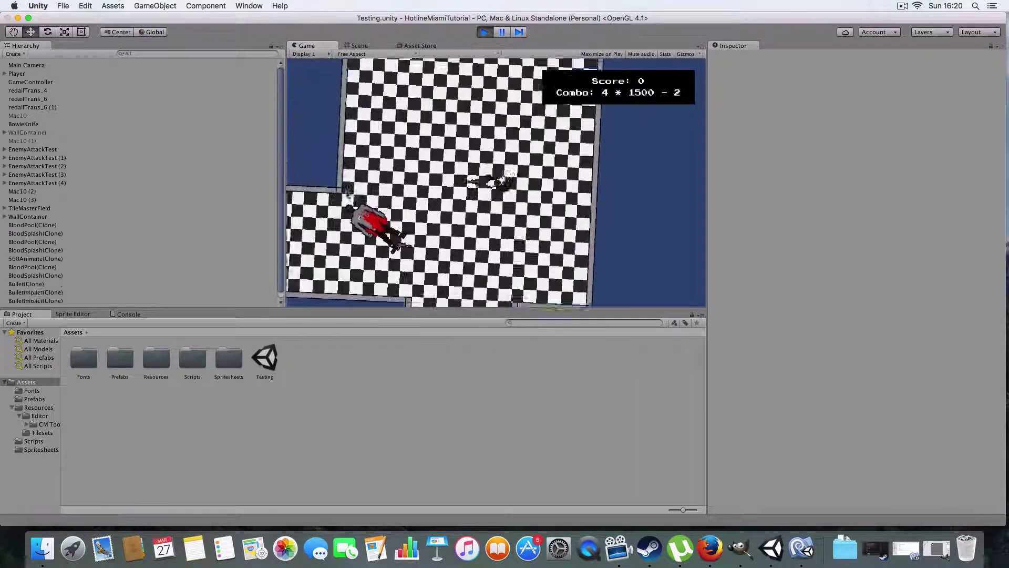
key(s)
click(335, 199)
key(w)
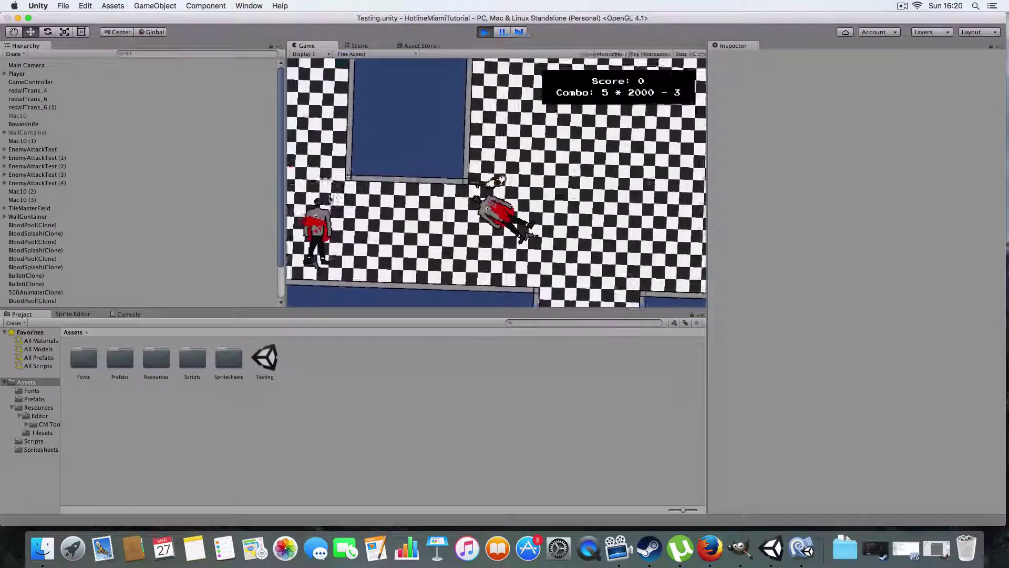
Step: Shoot the last enemy at the far end of the side corridor and move back into the upper room
key(a)
key(s)
click(368, 176)
key(d)
key(w)
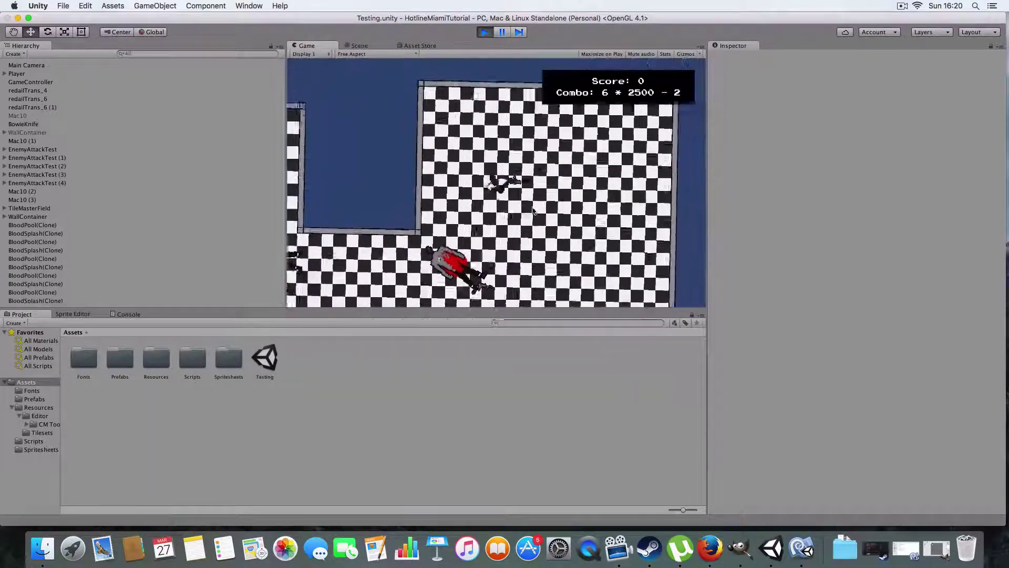
Step: Drop the Mac10, walk through the side corridor to the left room, and return to the upper room
key(s)
right_click(452, 204)
key(a)
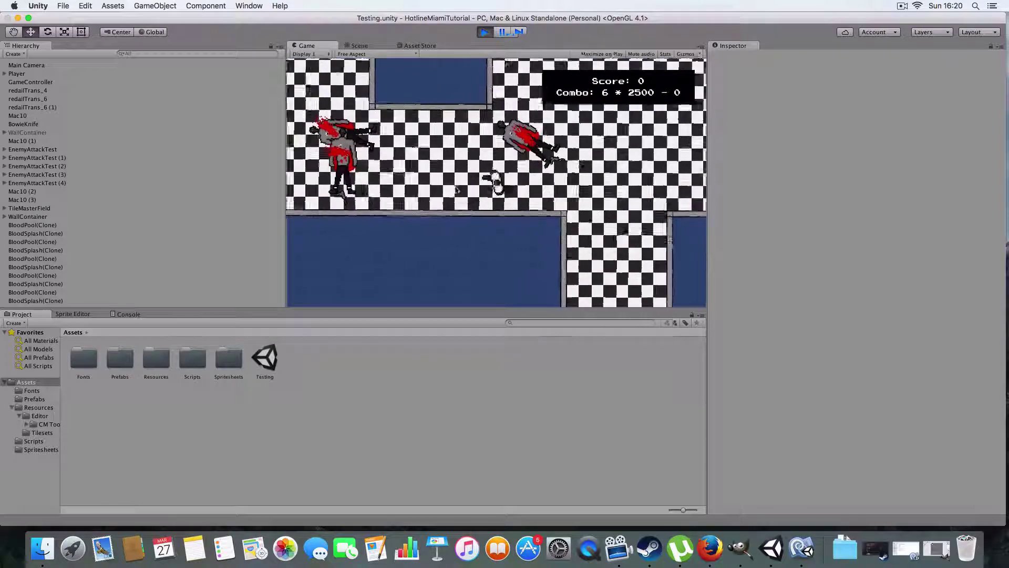
key(w)
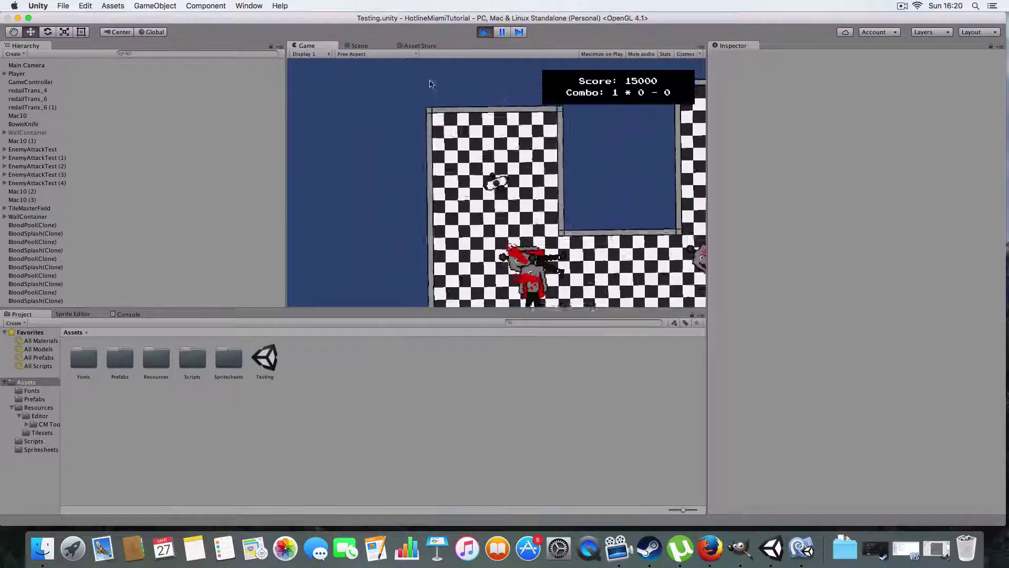
key(s)
key(d)
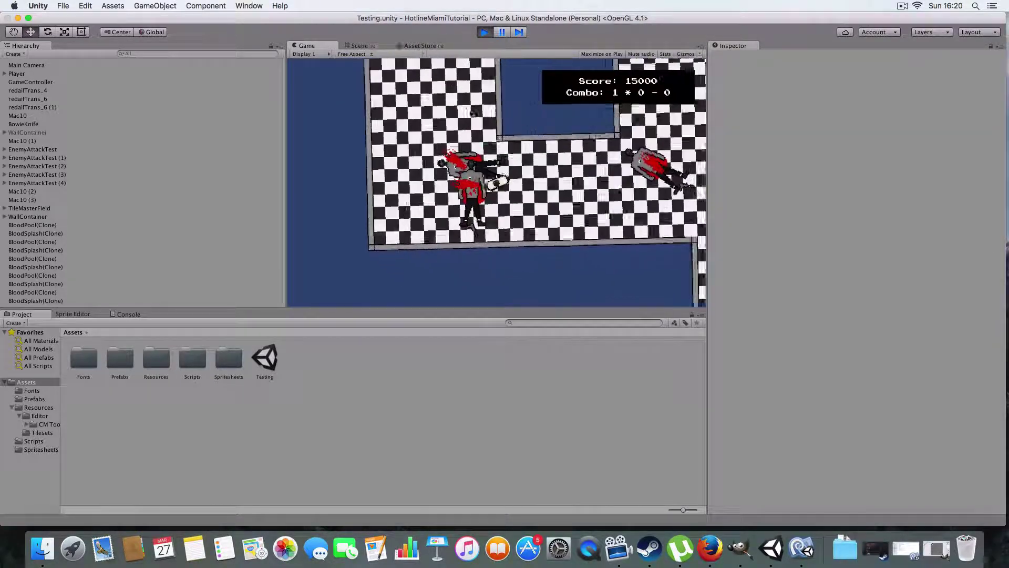
key(w)
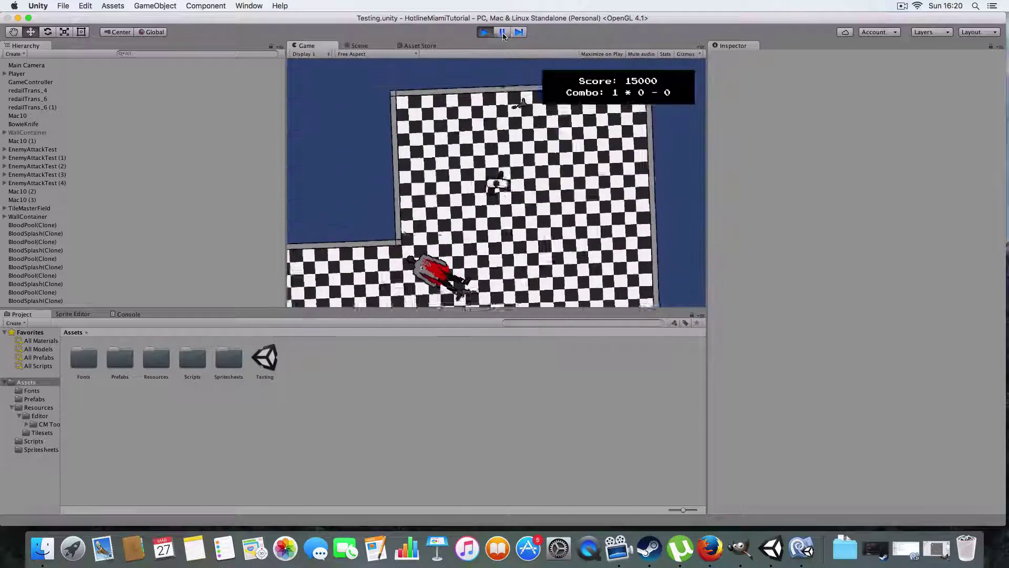
Step: Pause the game and inspect the tiles along the lower room's top-left wall in the scene view
click(502, 32)
click(360, 46)
middle_drag(361, 87, 520, 191)
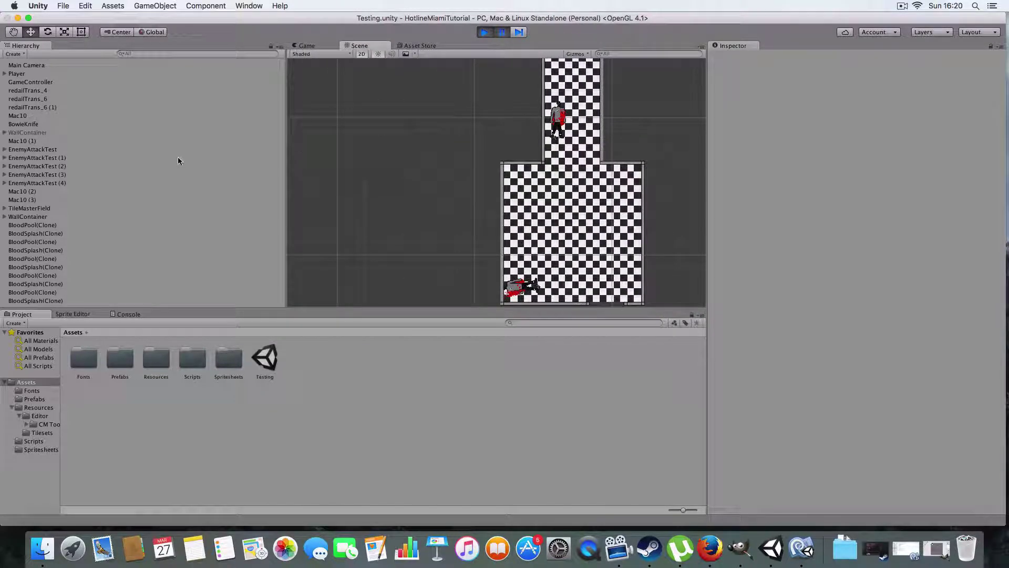
scroll(566, 112, up, 10)
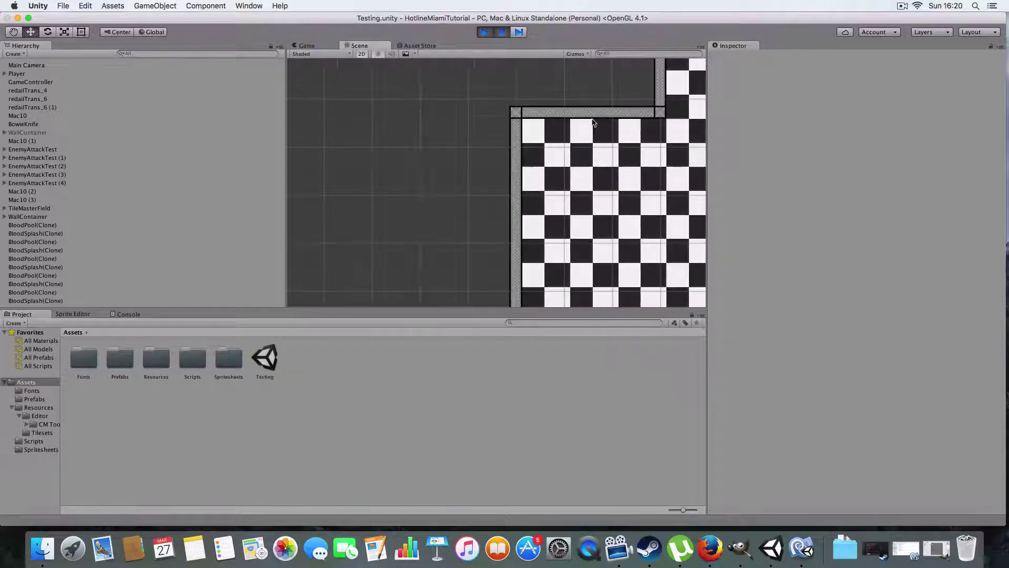
middle_drag(566, 112, 423, 166)
drag(342, 146, 514, 230)
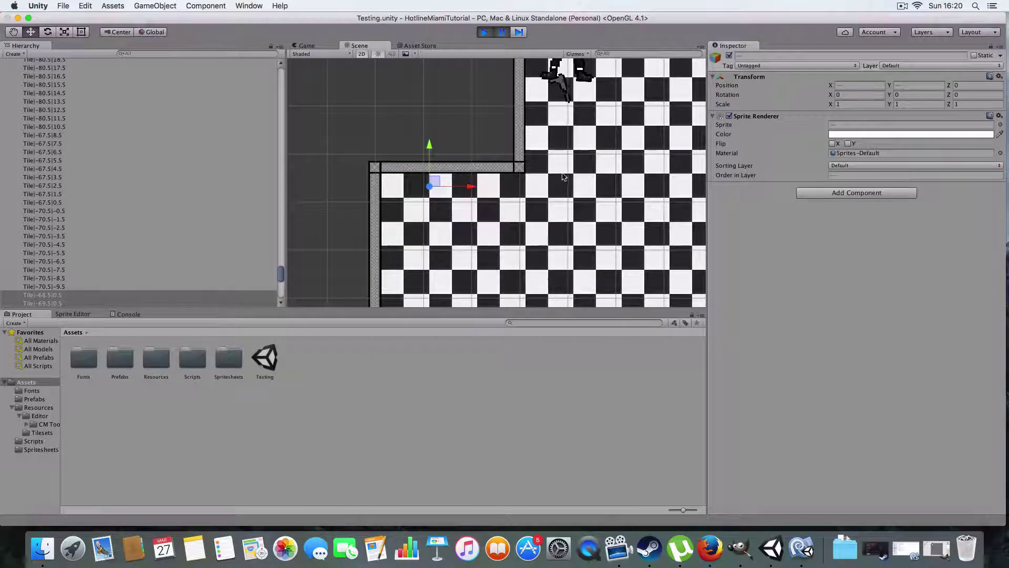
scroll(495, 183, down, 3)
click(434, 171)
click(478, 171)
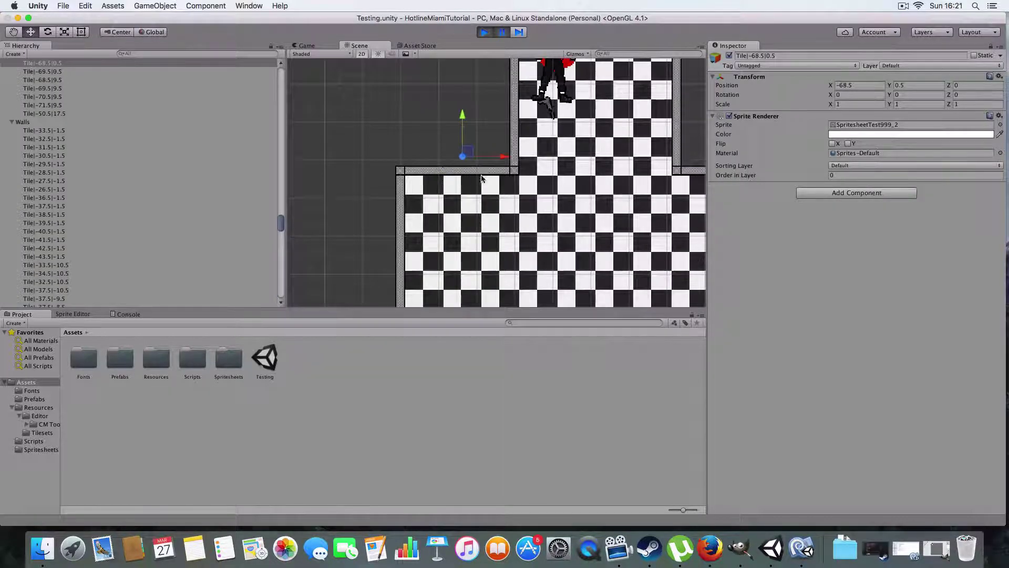
Step: Go through the tiles of the Walls layer one by one, from Tile|-33.5|-1.5 to Tile|-28.5|4.5, checking each tile's sprite
click(41, 131)
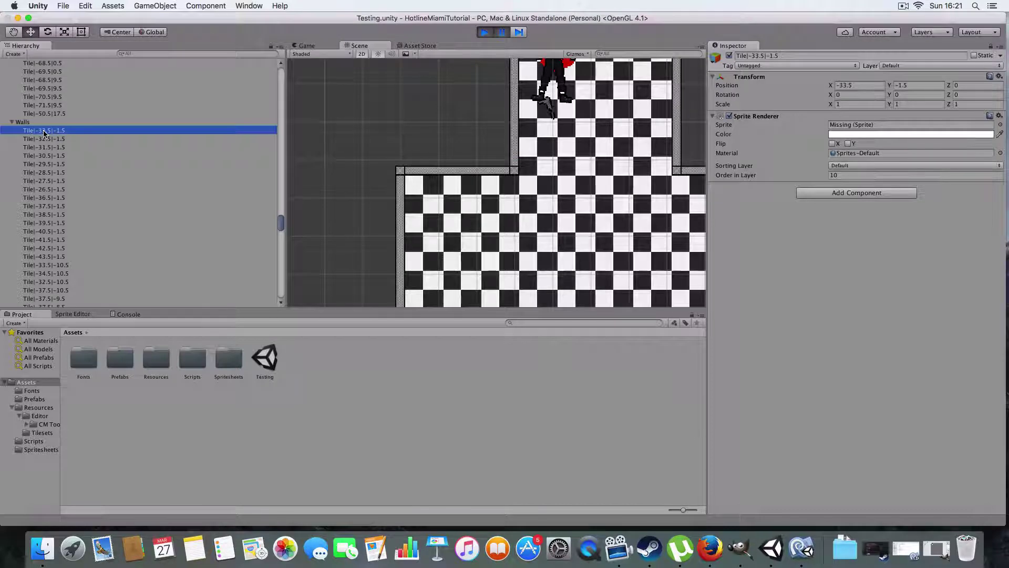
key(Down)
key(Down)
key(Down)
key(Down)
key(Down)
key(Down)
key(Down)
key(Down)
key(Down)
key(Down)
key(Down)
key(Down)
key(Down)
key(Down)
key(Down)
key(Down)
key(Down)
key(Down)
key(Down)
key(Down)
key(Down)
key(Down)
key(Down)
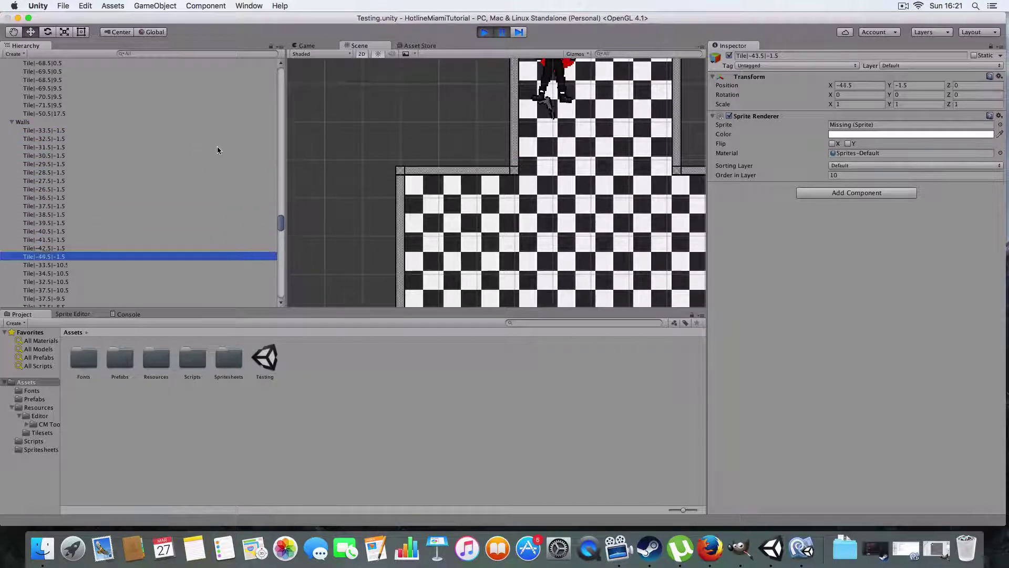
scroll(386, 219, down, 4)
key(Down)
key(Down)
key(Down)
key(Down)
key(Down)
key(Down)
key(Down)
key(Down)
key(Down)
key(Down)
key(Down)
key(Down)
key(Down)
key(Down)
key(Down)
key(Down)
key(Down)
key(Down)
key(Down)
key(Down)
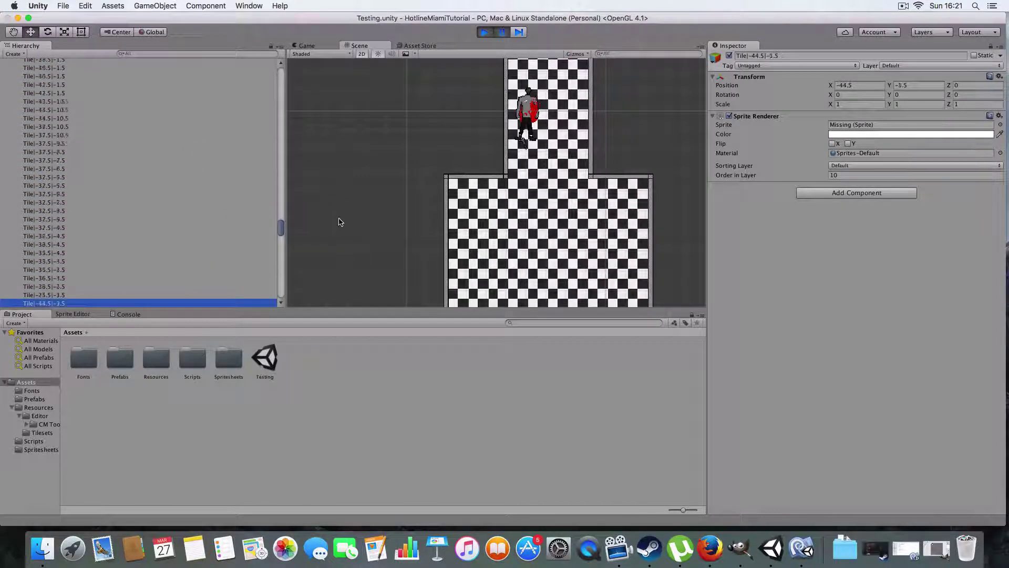
scroll(378, 221, down, 3)
scroll(380, 223, down, 3)
key(Down)
key(Down)
key(Down)
key(Down)
key(Down)
key(Down)
key(Down)
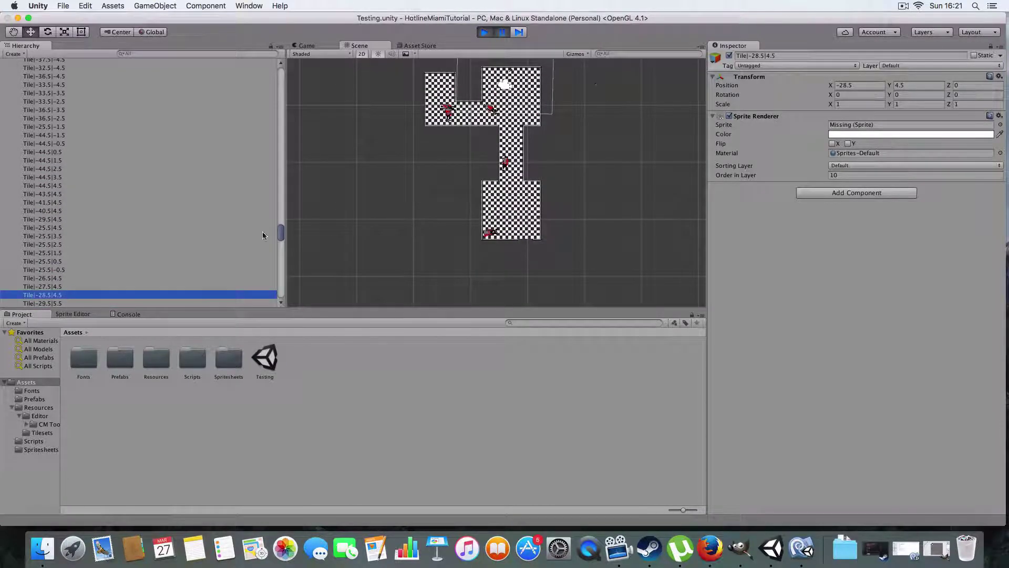
Step: Inspect the wall tile Tile|-59.5|13.5 beside the upper room, and stop the game
scroll(131, 249, down, 10)
click(150, 219)
click(144, 268)
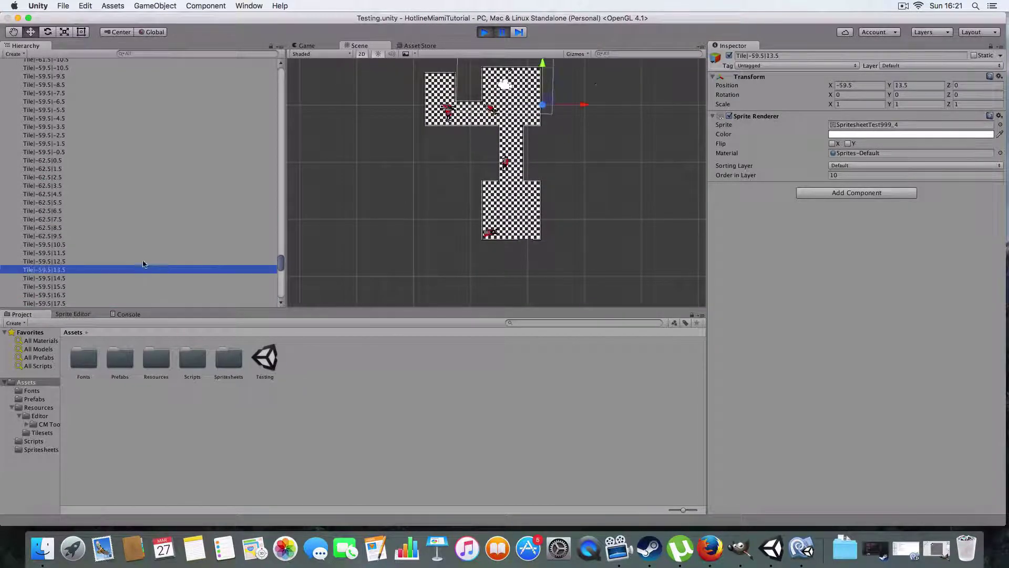
middle_drag(426, 209, 416, 277)
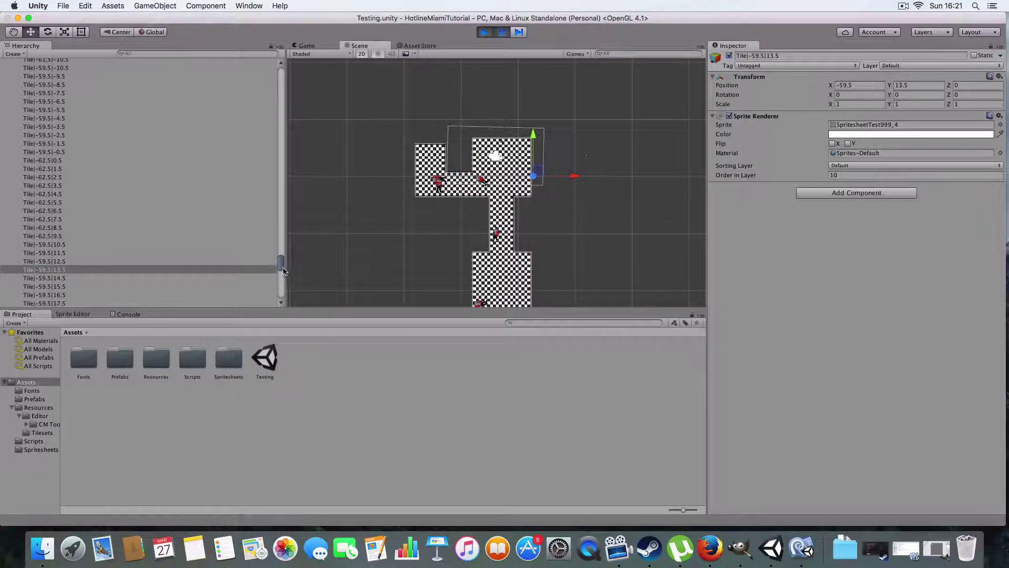
drag(283, 271, 288, 115)
drag(284, 257, 285, 79)
click(485, 32)
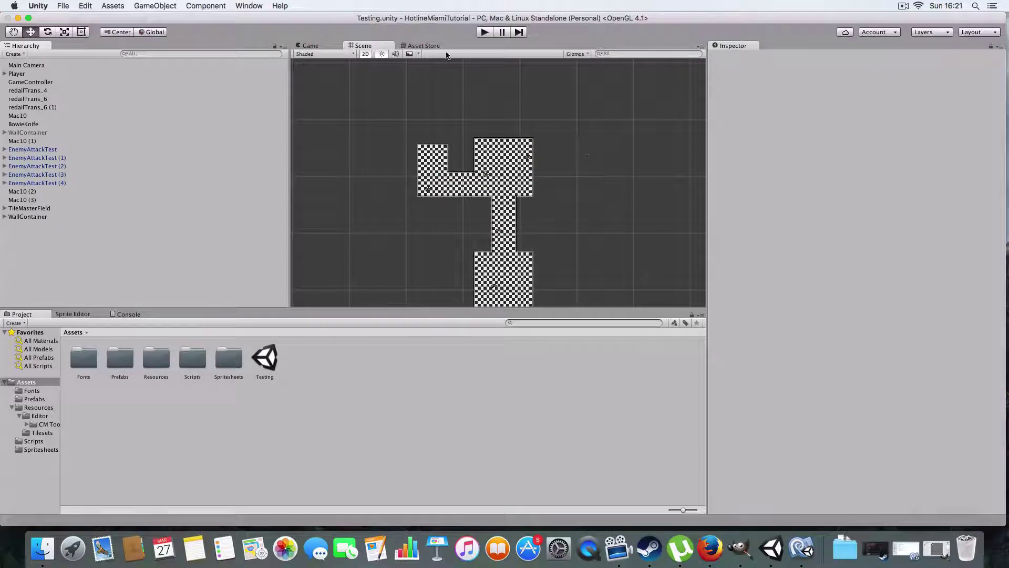
Step: Show the TileMaster page in the Asset Store, and switch to the SpritesheetTest2 tileset image in GIMP
click(418, 46)
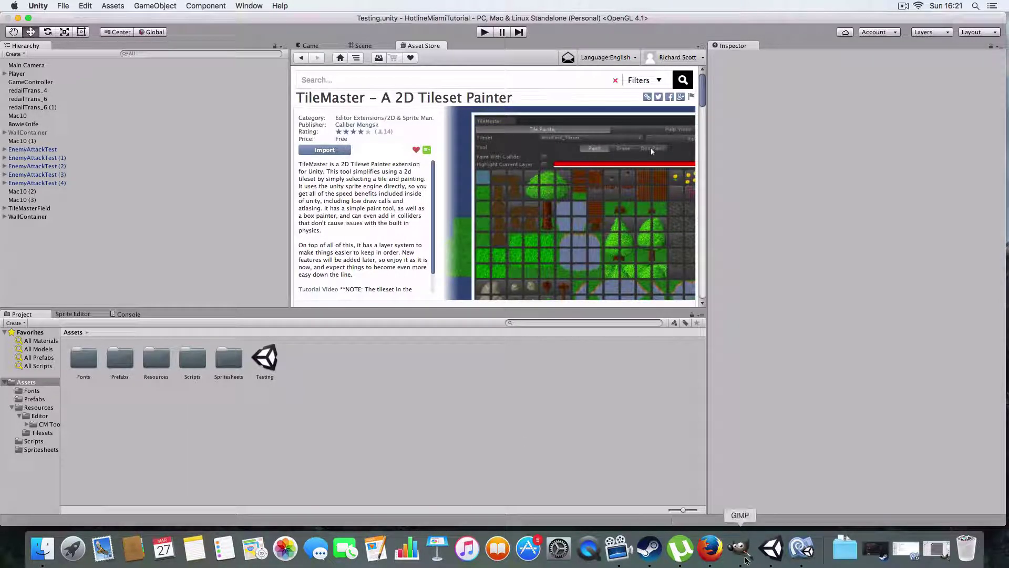
click(802, 550)
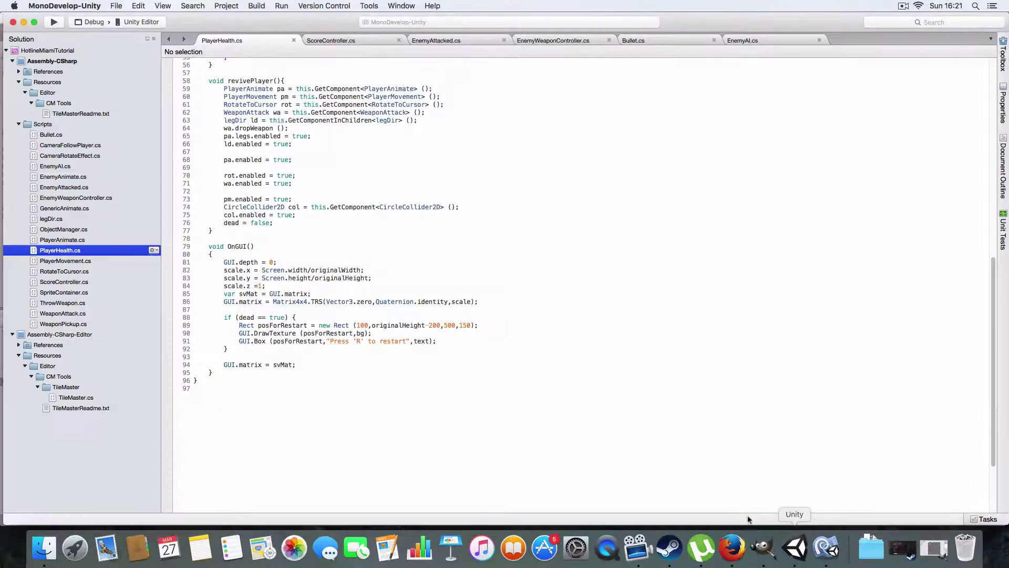
click(763, 548)
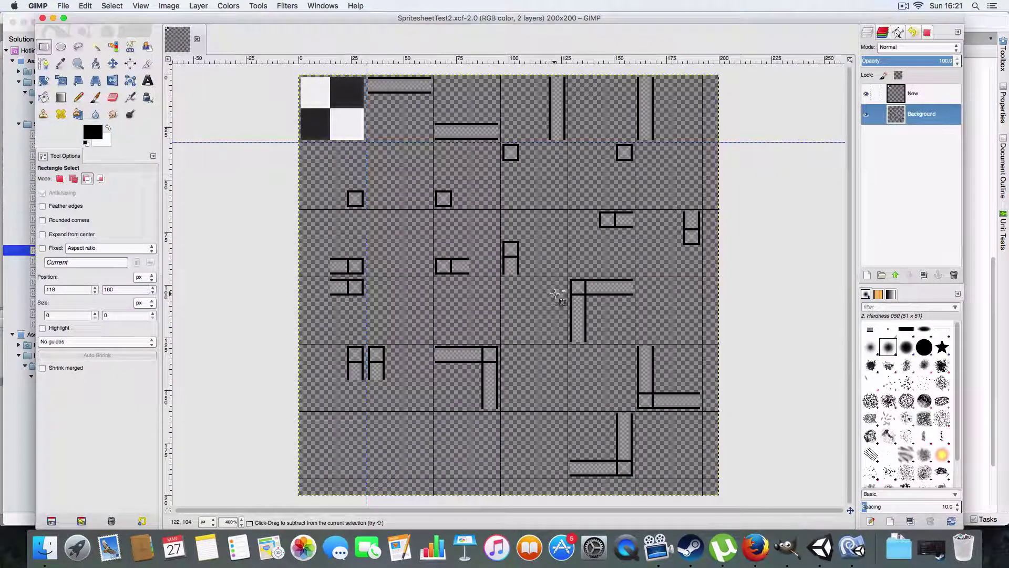